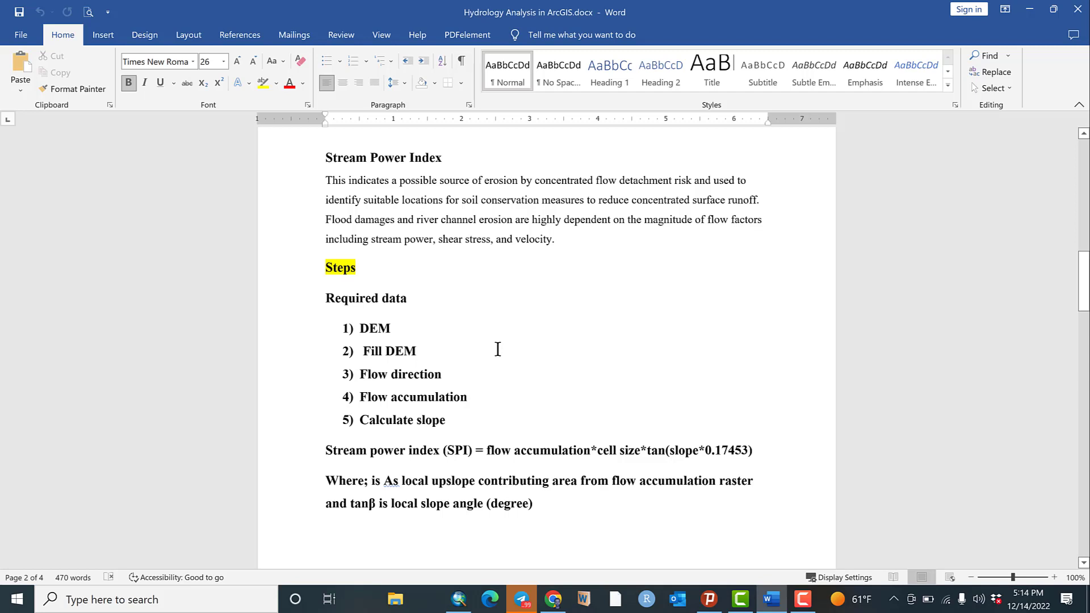
Review the Stream Power Index section of the Word document, including its required data list and the SPI formula.
scroll(497, 349, "up", 5)
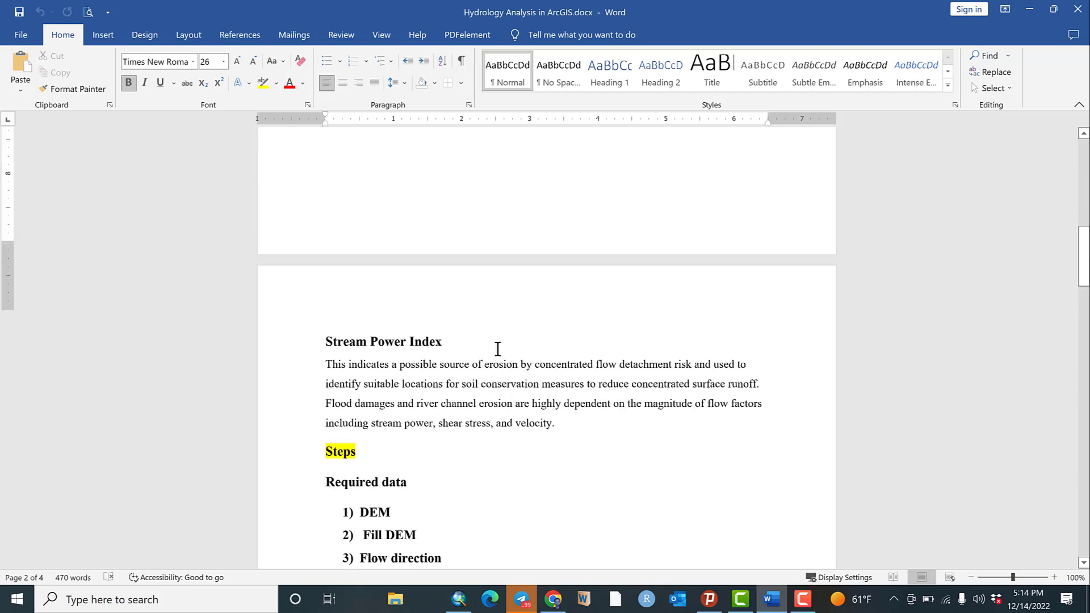
scroll(497, 348, "down", 2)
scroll(497, 348, "down", 3)
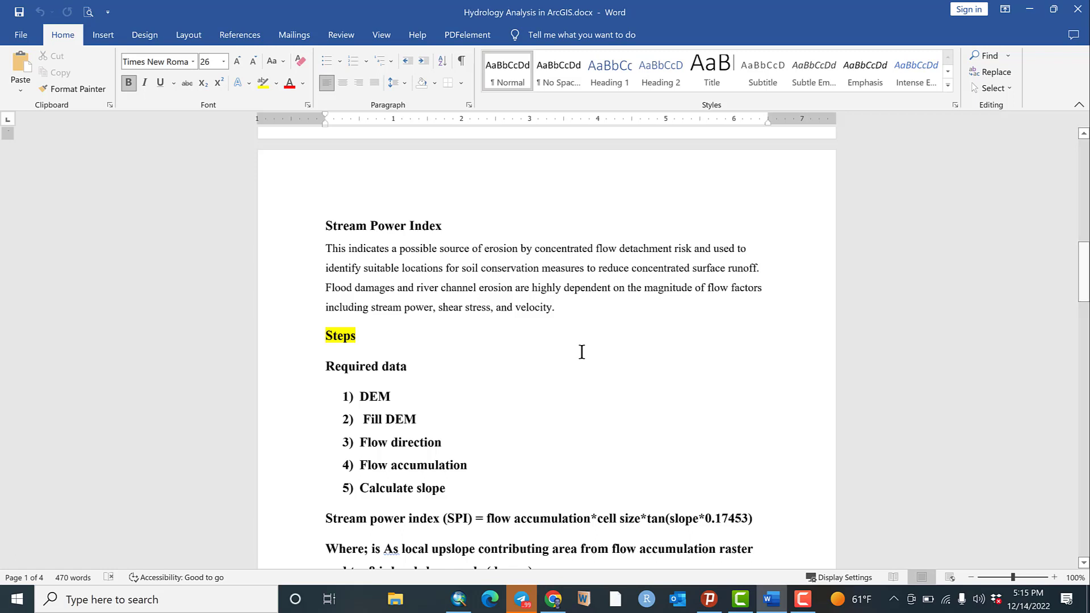
left_click_drag(326, 287, 376, 290)
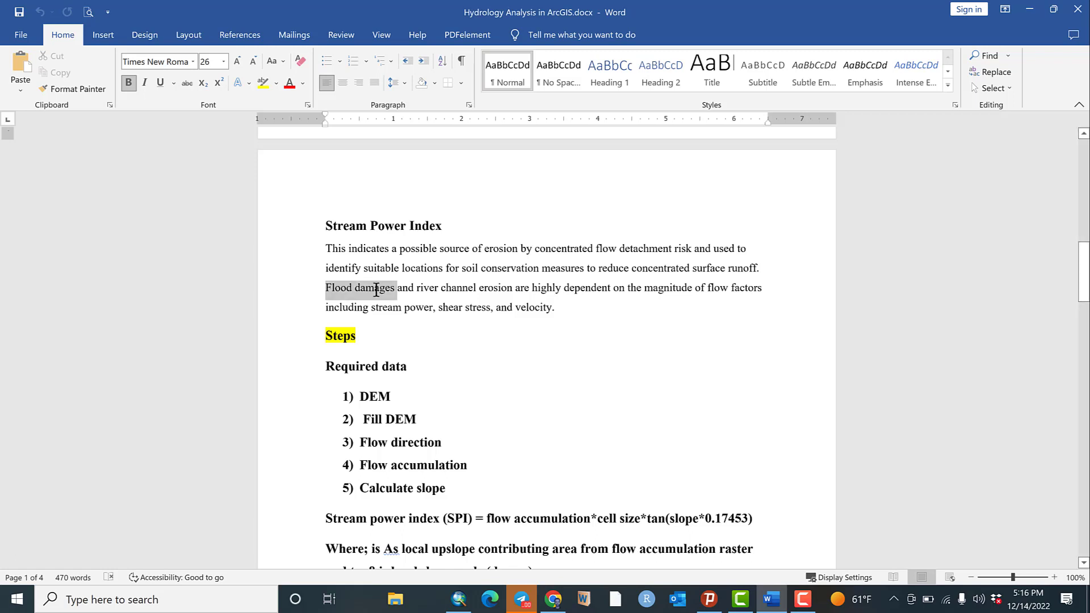
left_click(428, 339)
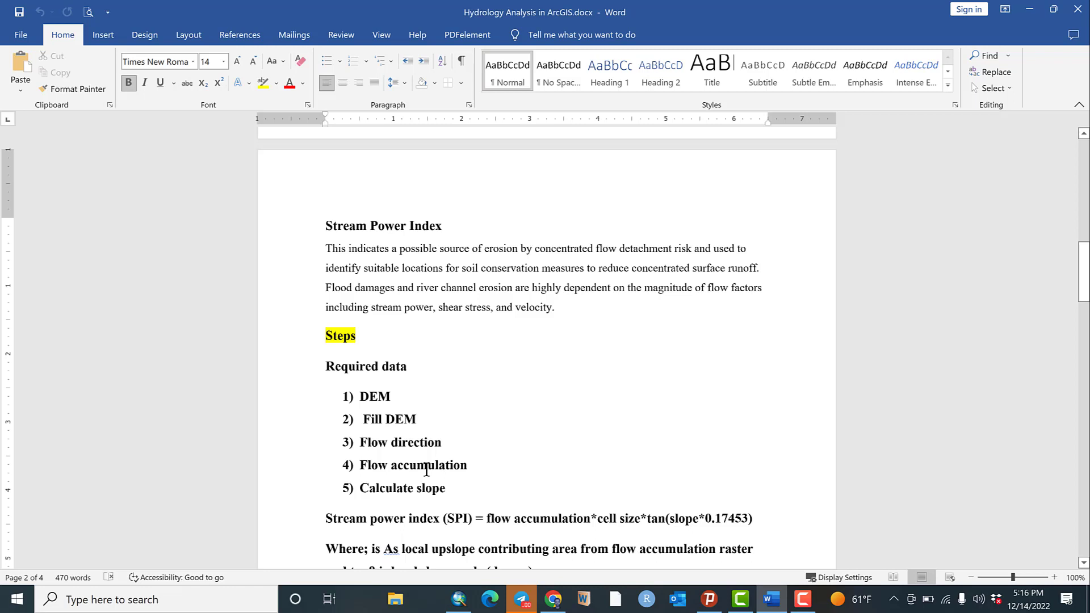
left_click(464, 501)
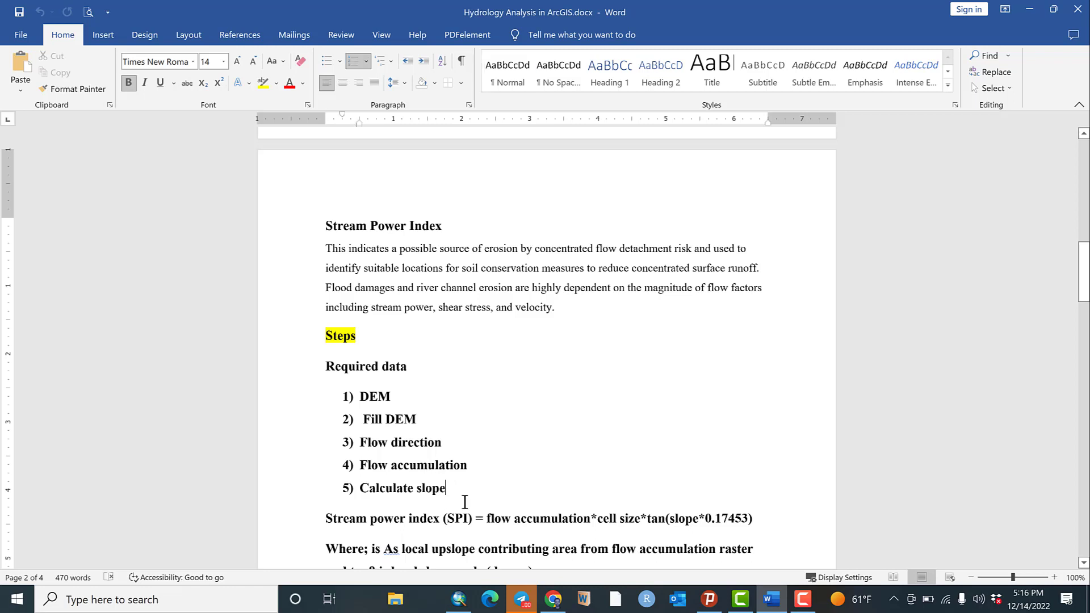
scroll(517, 478, "down", 1)
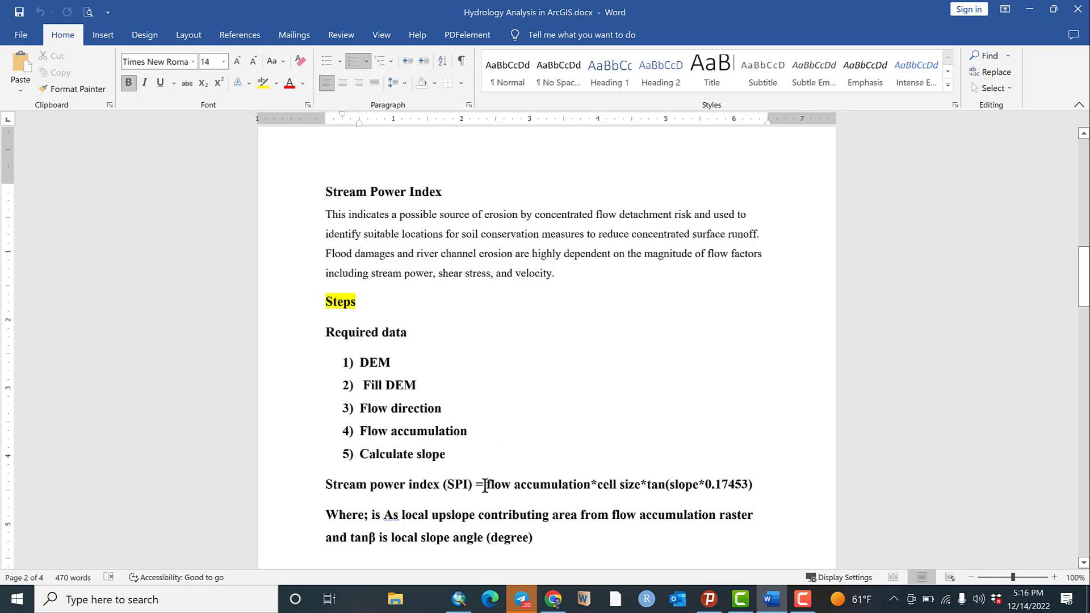
left_click(290, 492)
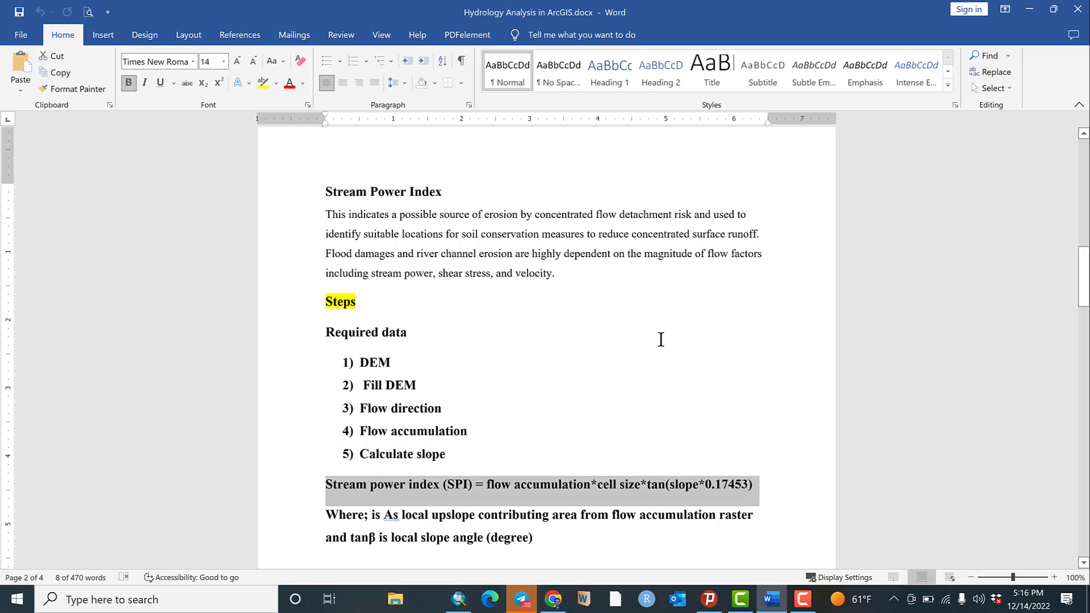
left_click(612, 367)
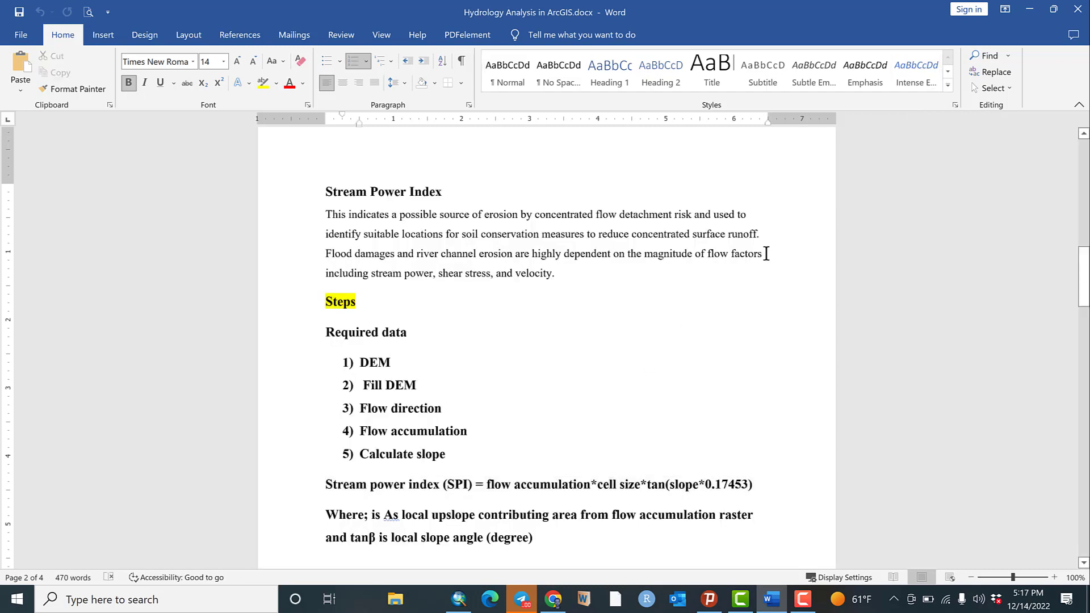
Switch to ArcMap and add the DEM.tif raster from the Data folder to the empty map.
left_click(1029, 9)
left_click(755, 153)
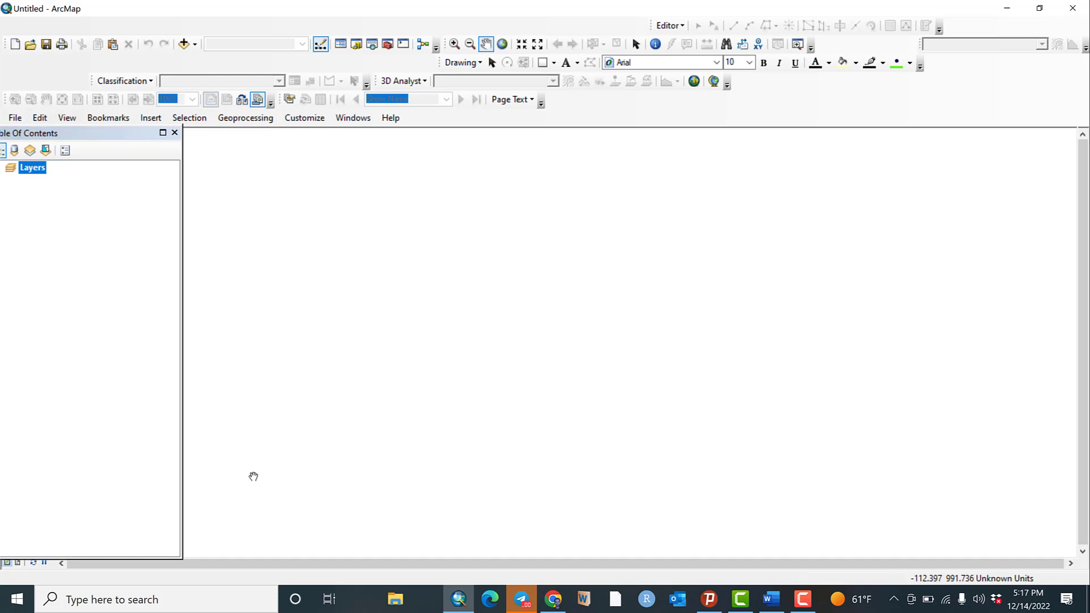
left_click(183, 44)
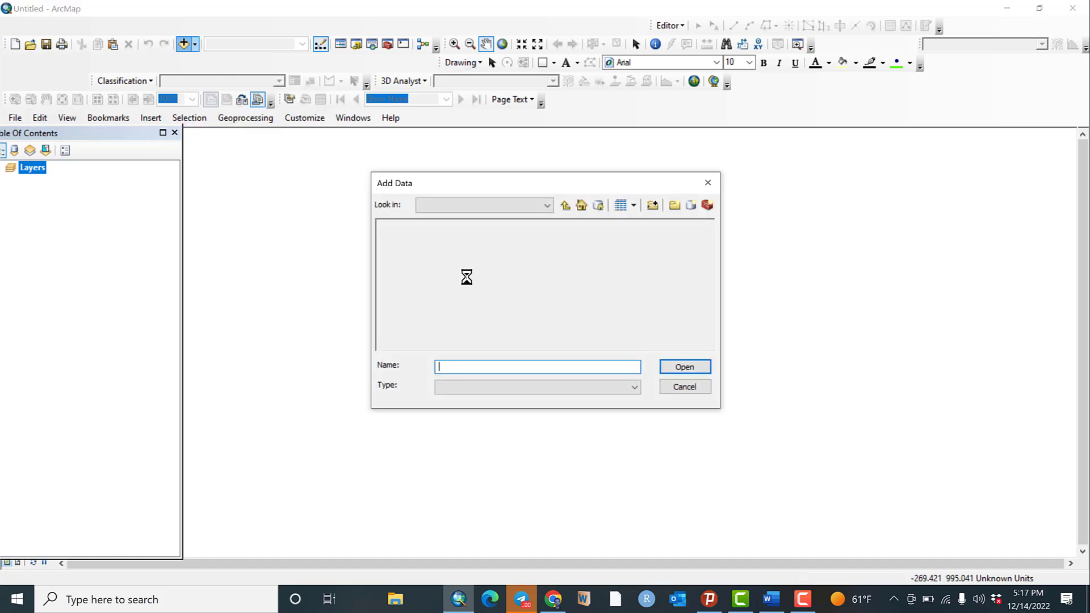
left_click(548, 205)
left_click(404, 299)
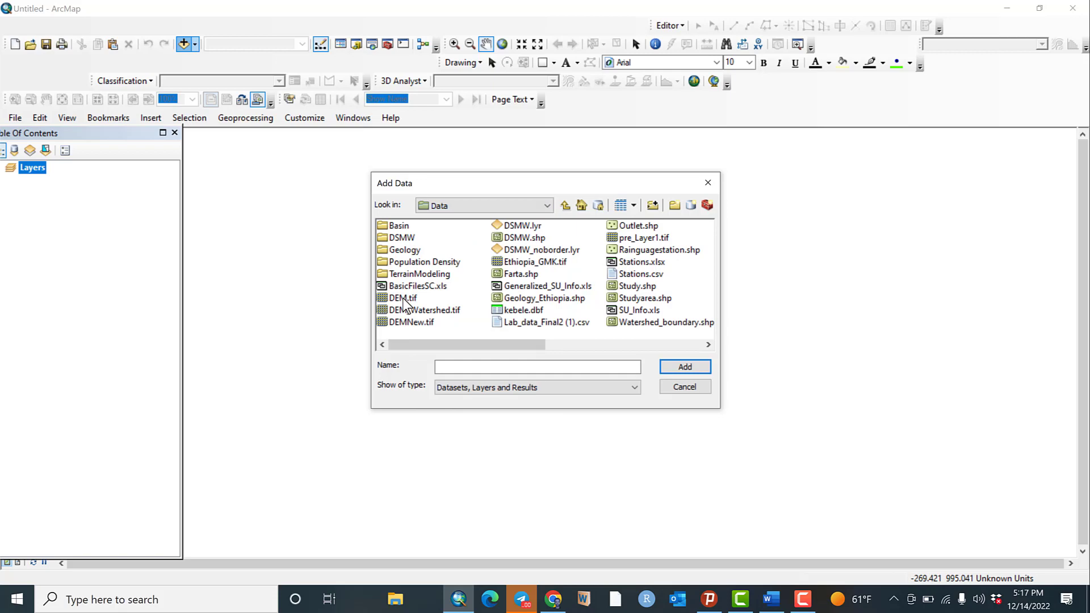
double_click(404, 298)
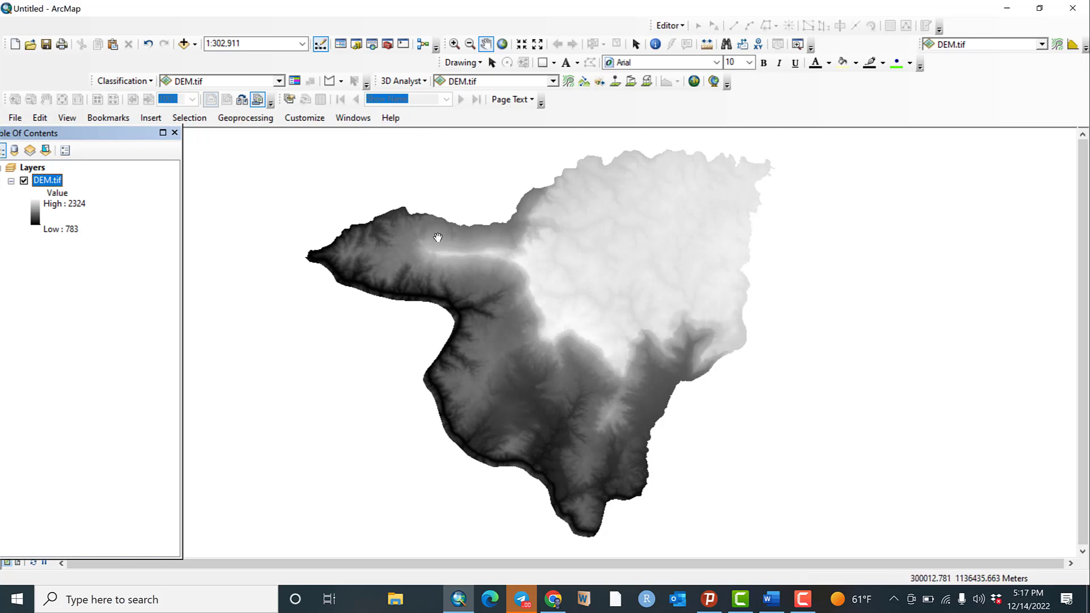
Run the Spatial Analyst Fill tool on DEM.tif, keeping the default output raster and no Z limit.
left_click(387, 45)
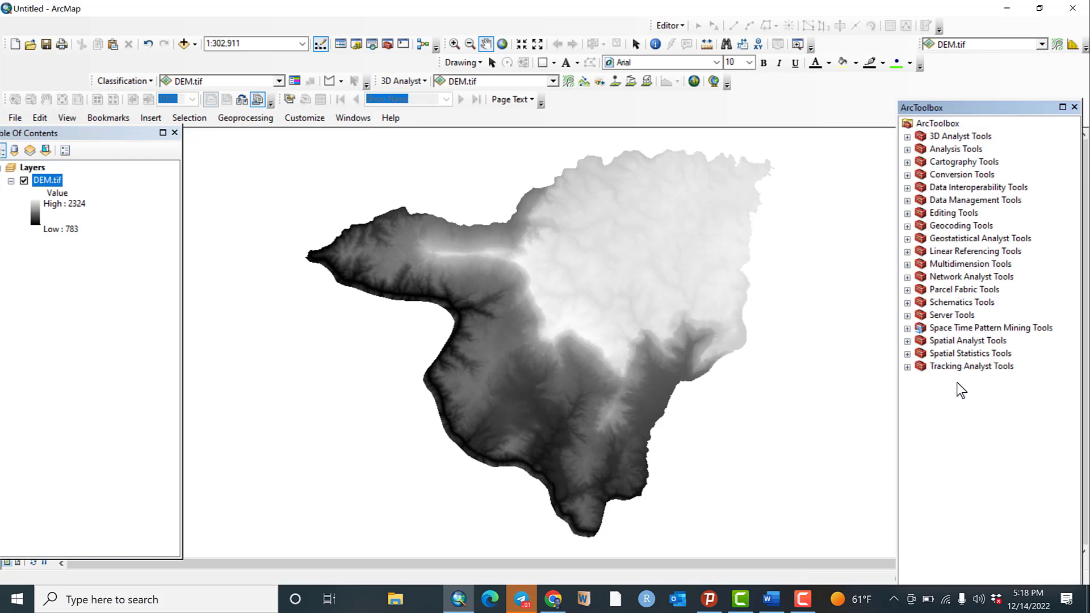
left_click(908, 341)
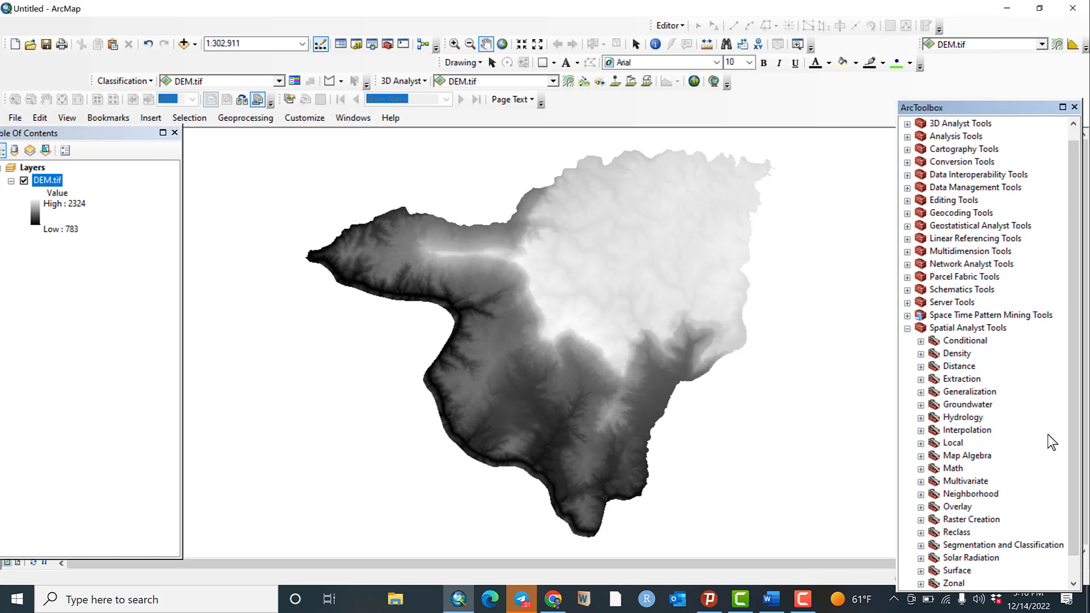
left_click(920, 417)
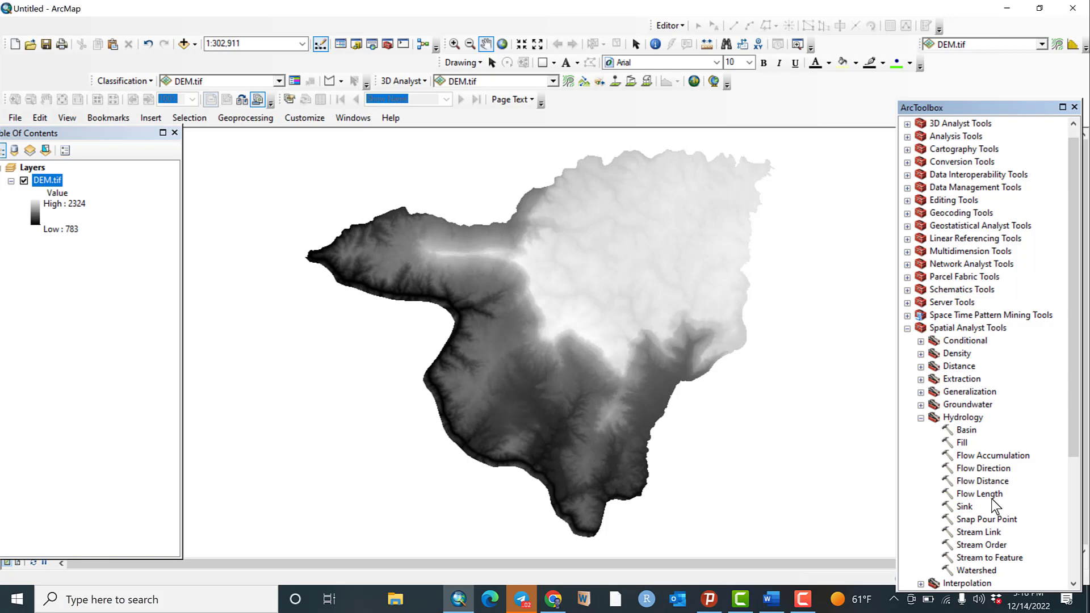
double_click(963, 442)
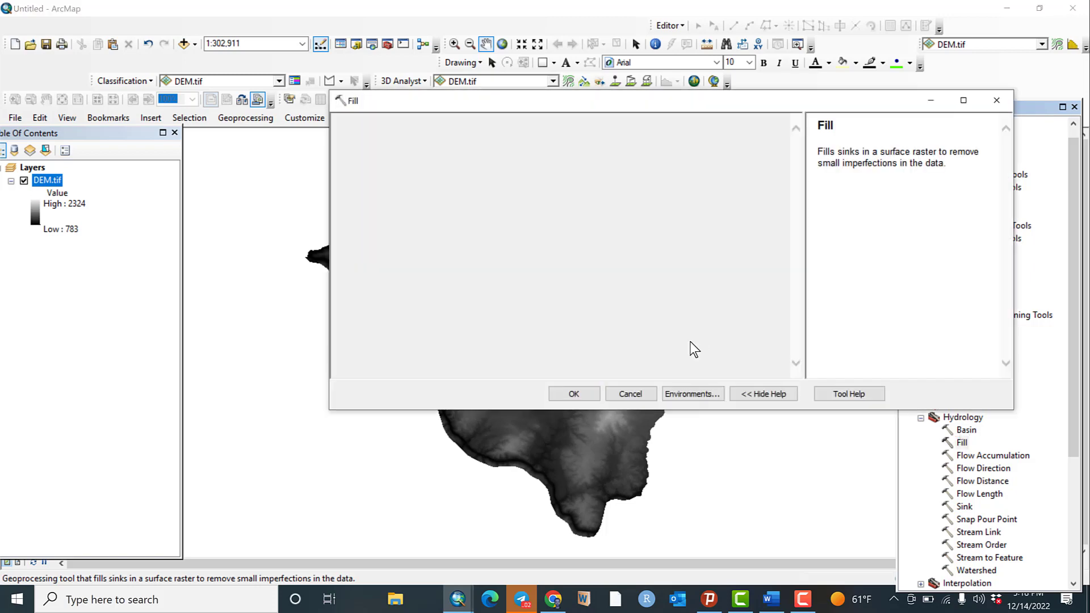
left_click_drag(489, 105, 581, 104)
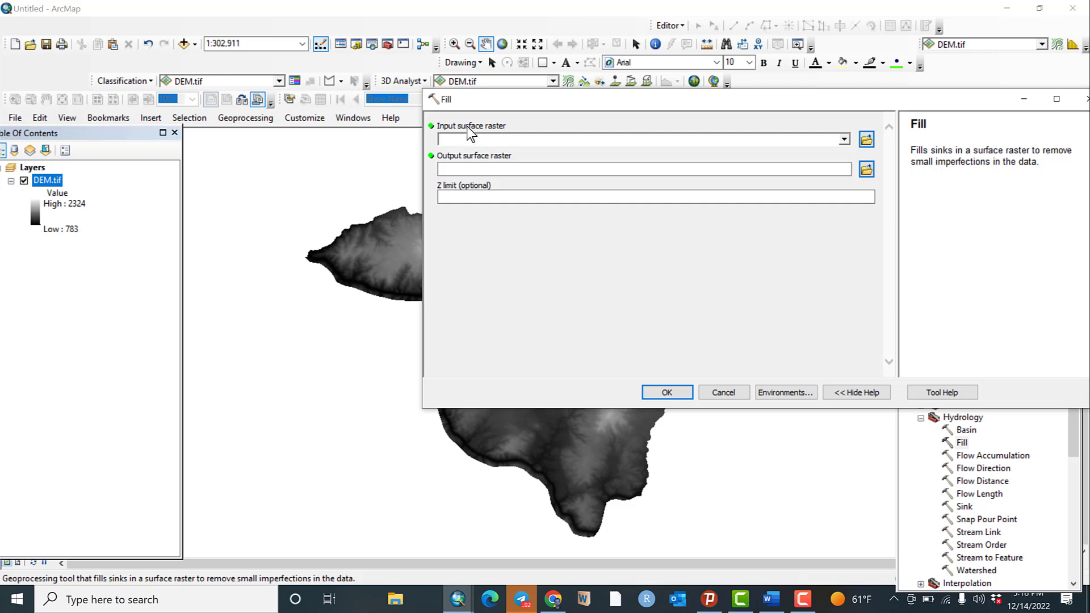
left_click(844, 139)
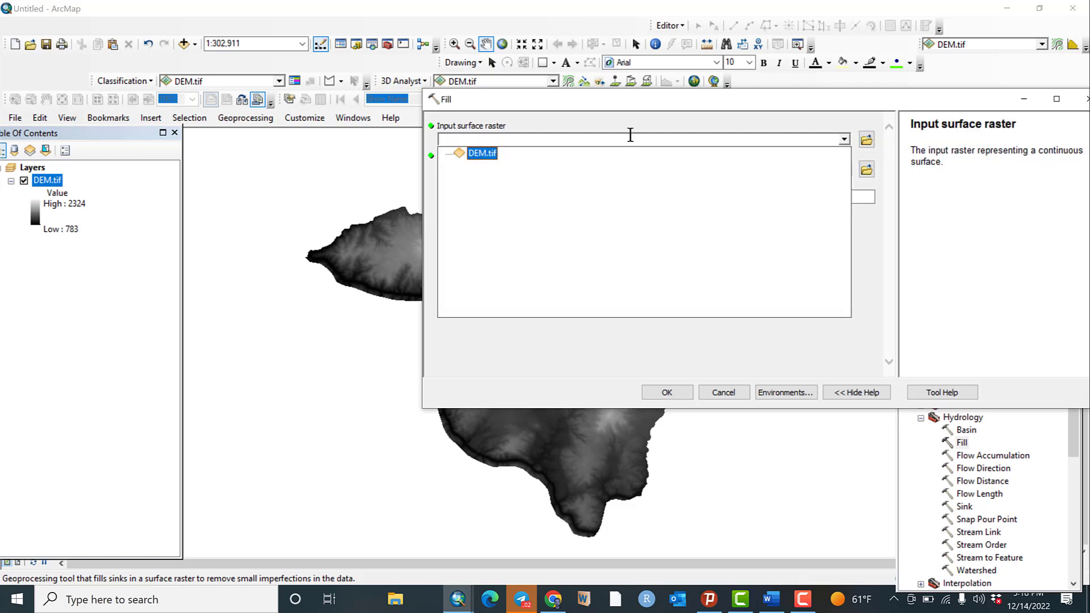
left_click(482, 153)
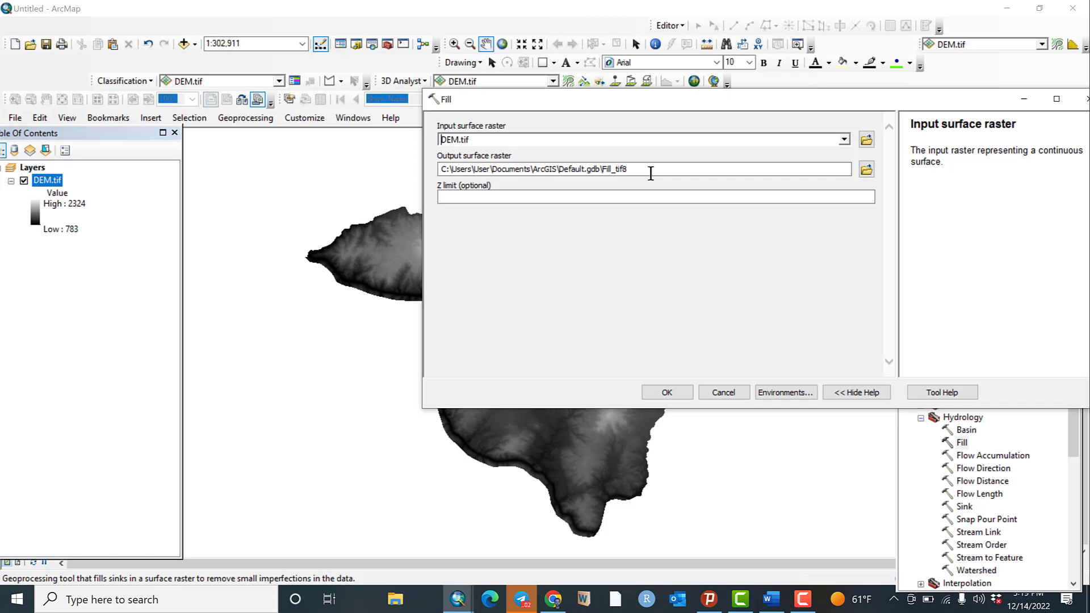
left_click(865, 170)
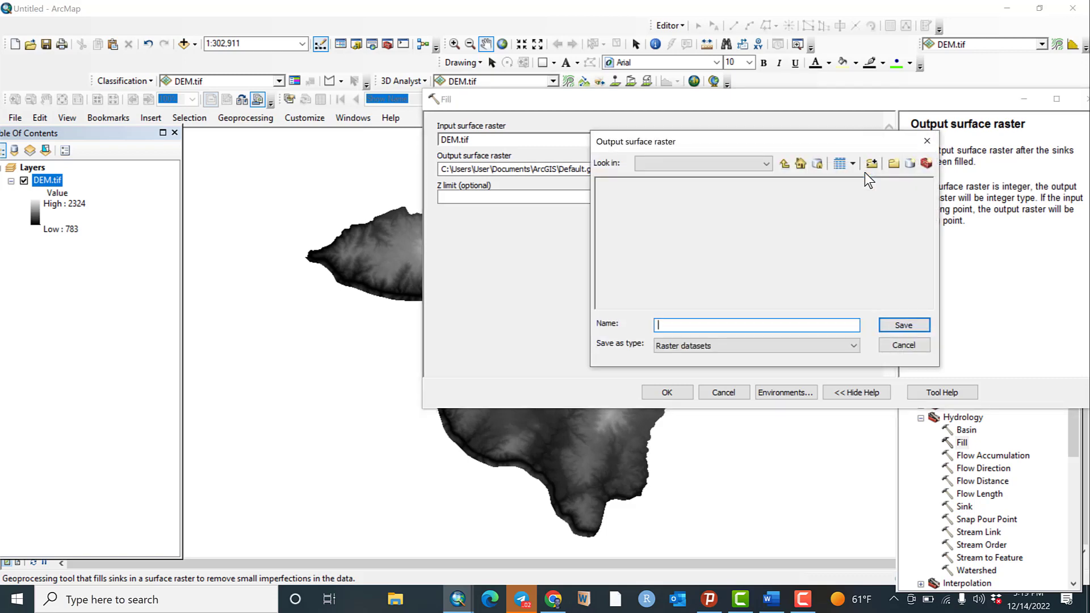
left_click(927, 140)
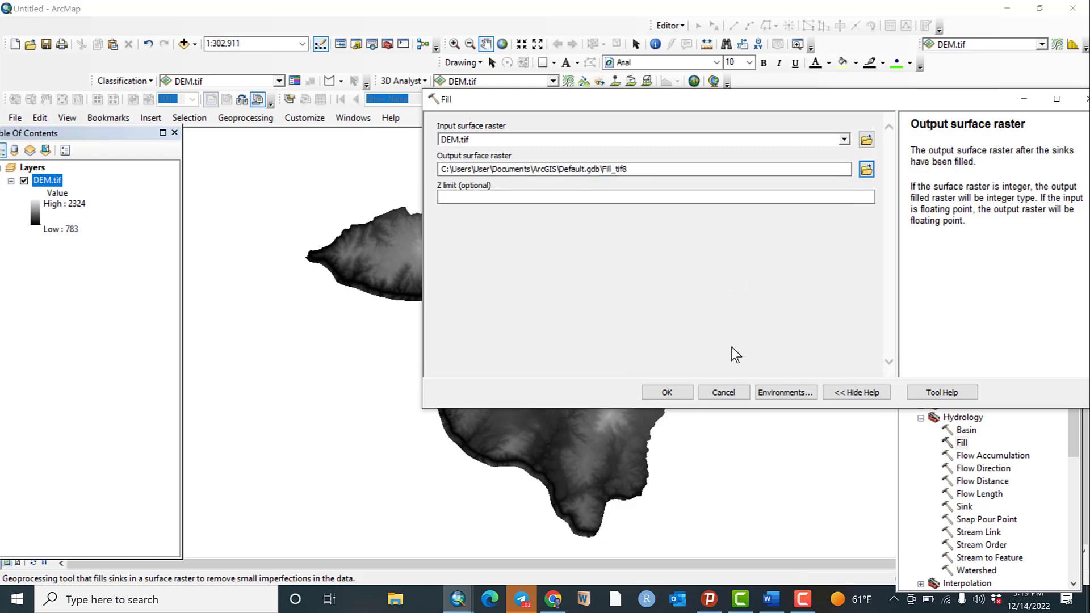
left_click(677, 393)
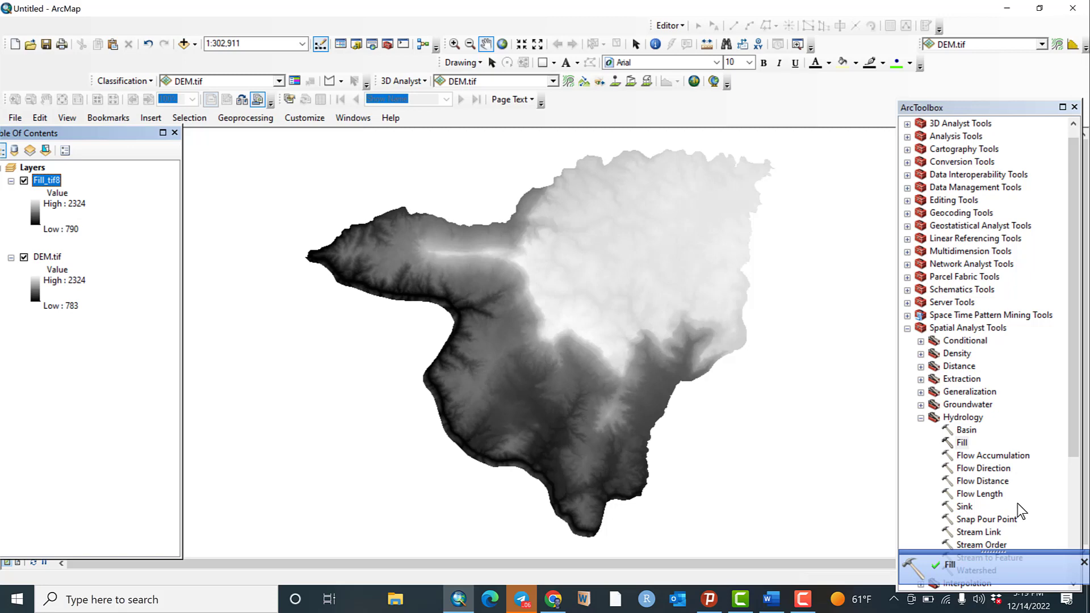
Run the Flow Direction tool on the filled DEM (Fill_tif8) with the D8 type and the default output raster.
double_click(984, 468)
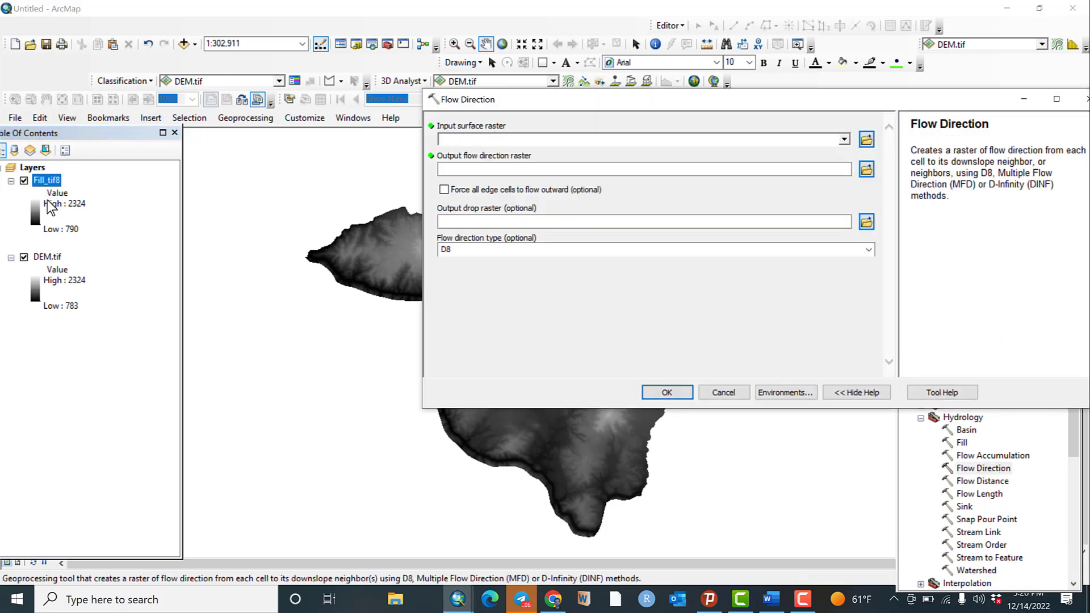
left_click(845, 139)
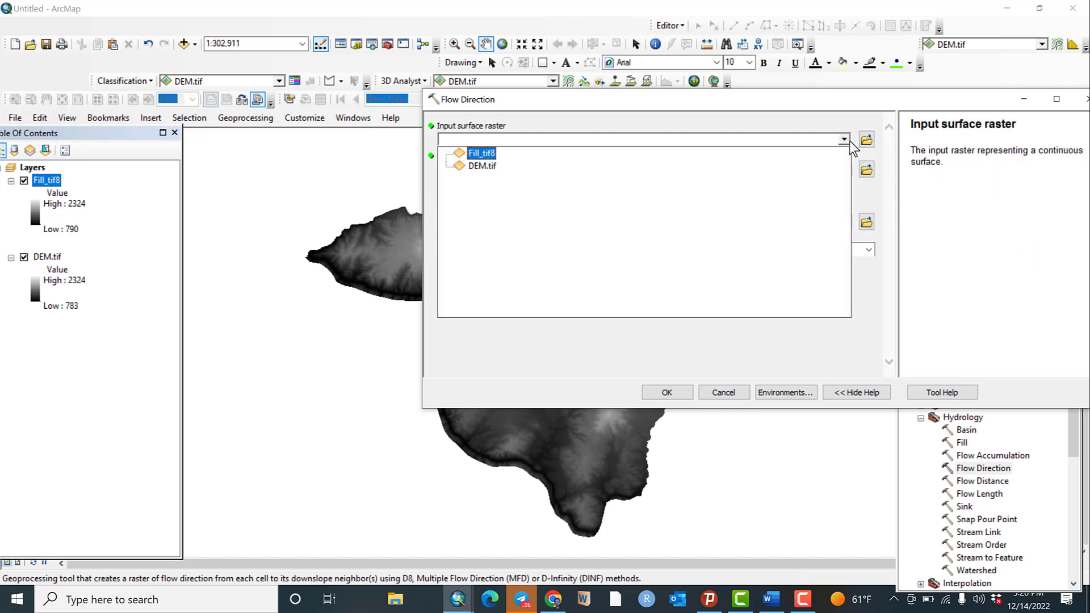
left_click(488, 154)
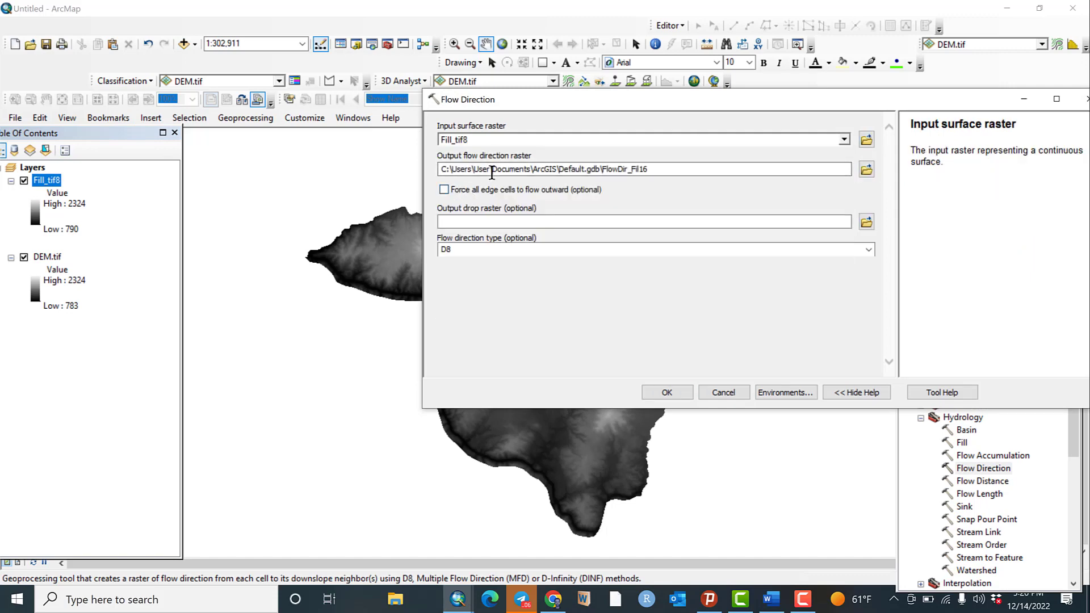
left_click(686, 170)
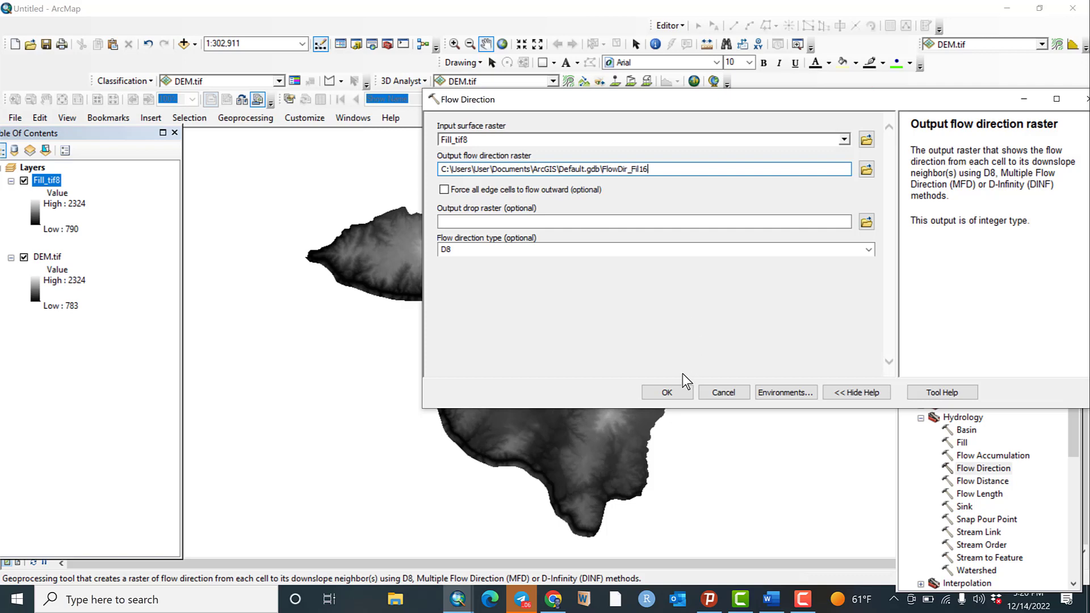
left_click(676, 392)
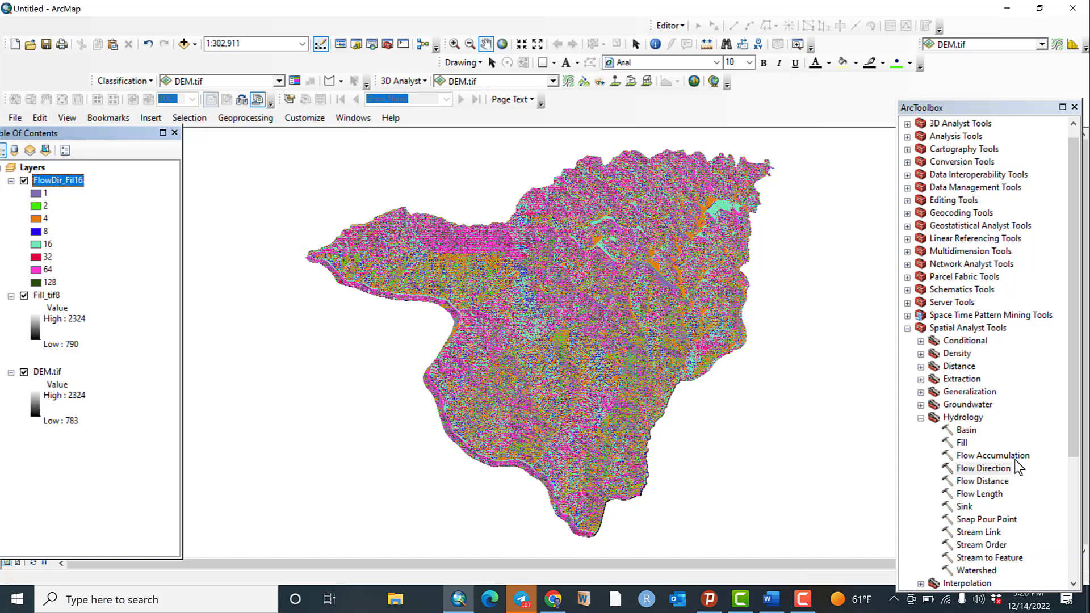
Run Flow Accumulation on the flow direction raster FlowDir_Fil16, with FLOAT output data, D8 type and the default output raster.
double_click(1015, 458)
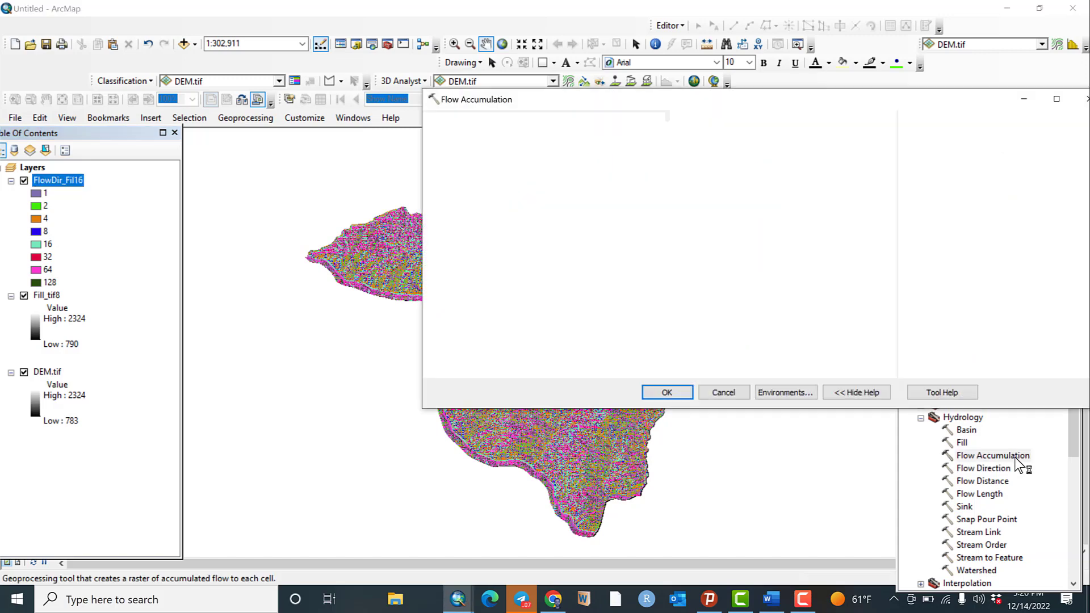
left_click(844, 140)
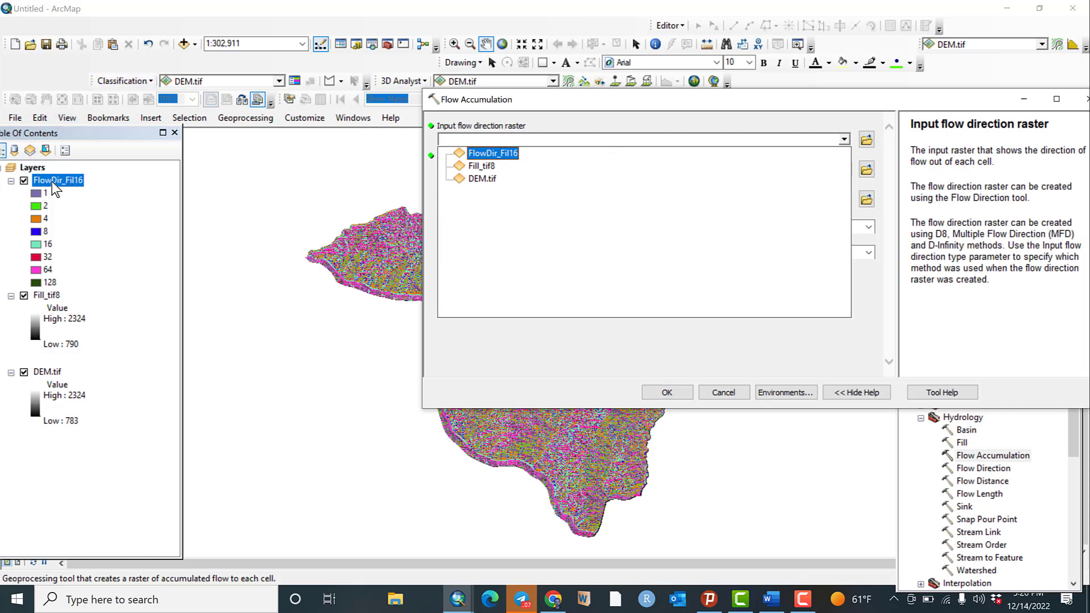
left_click(494, 152)
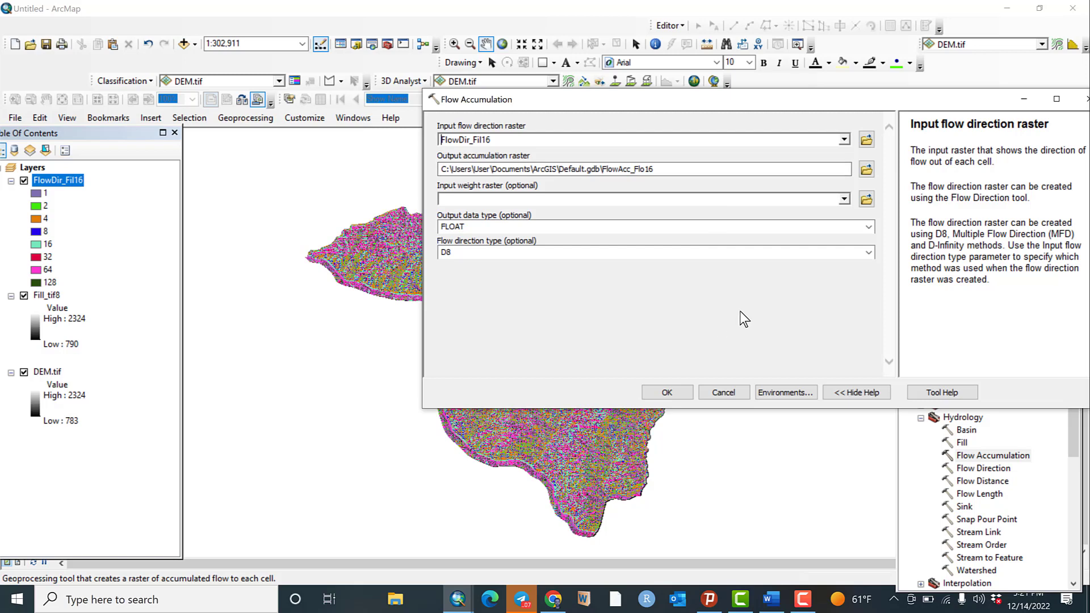
left_click(667, 393)
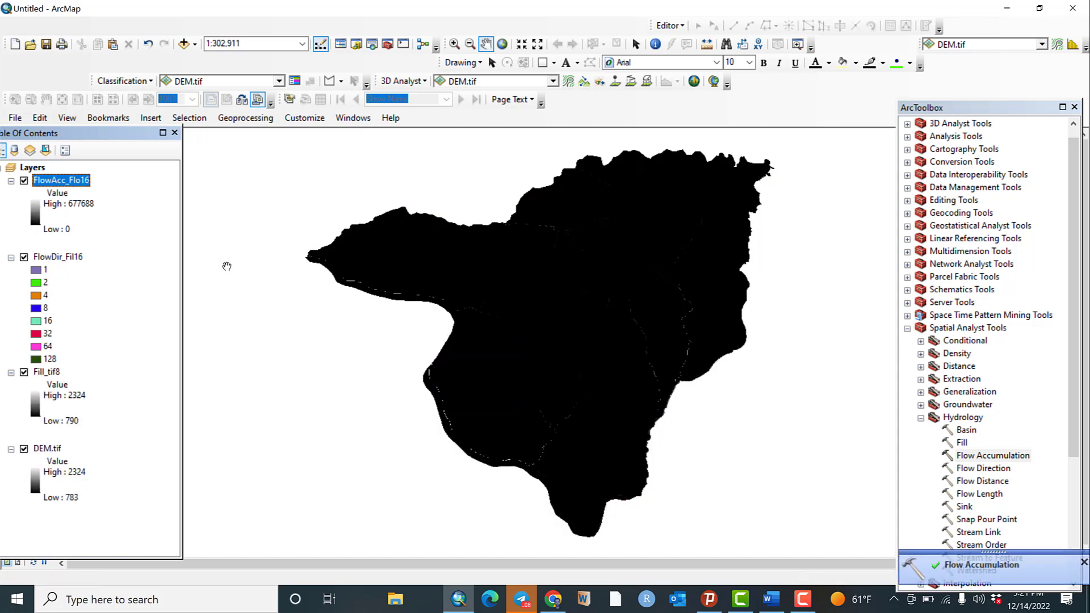
Run the Spatial Analyst Slope tool on DEM.tif with DEGREE output, PLANAR method, Z factor 1 and the default output raster.
left_click(920, 418)
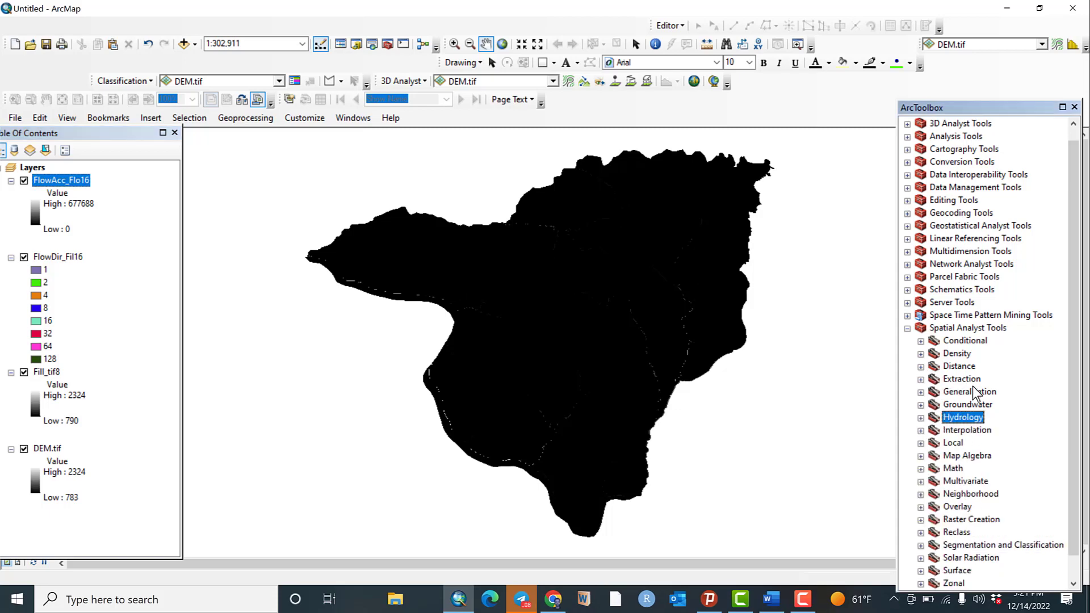
scroll(971, 409, "down", 1)
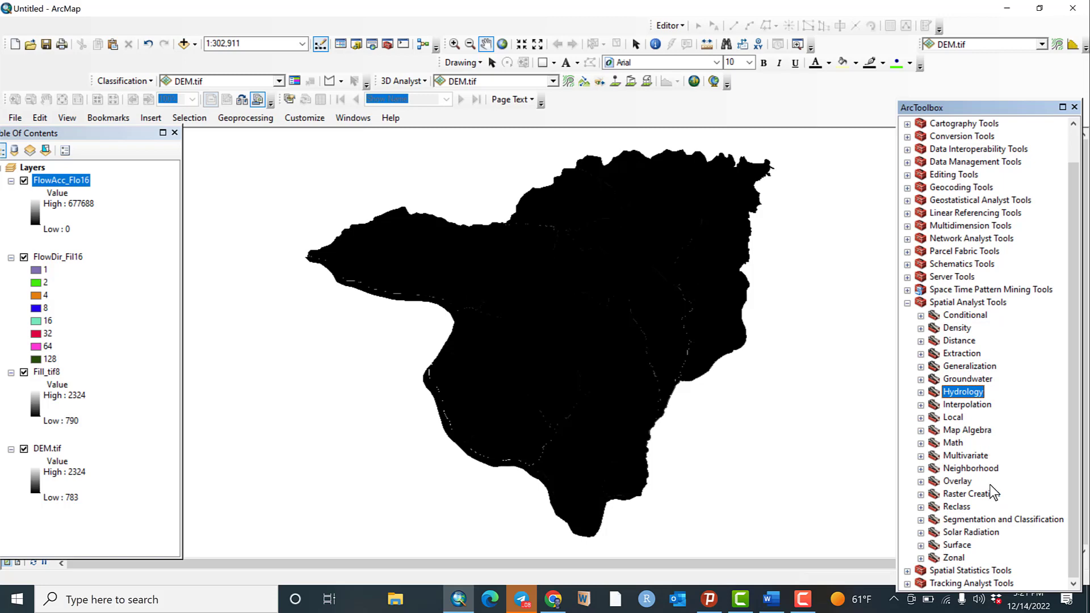
left_click(921, 549)
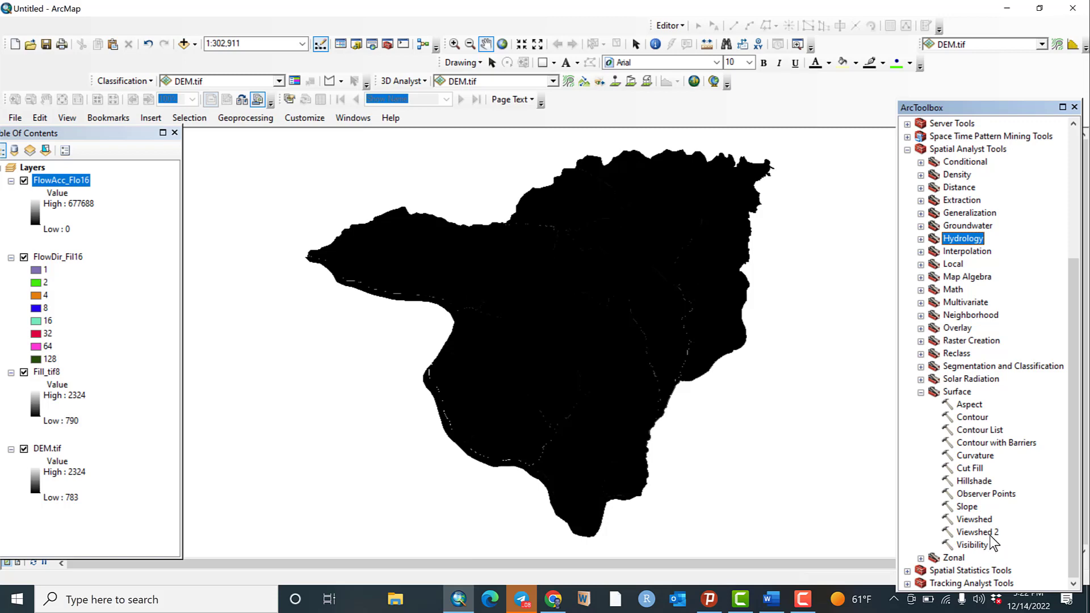
double_click(968, 507)
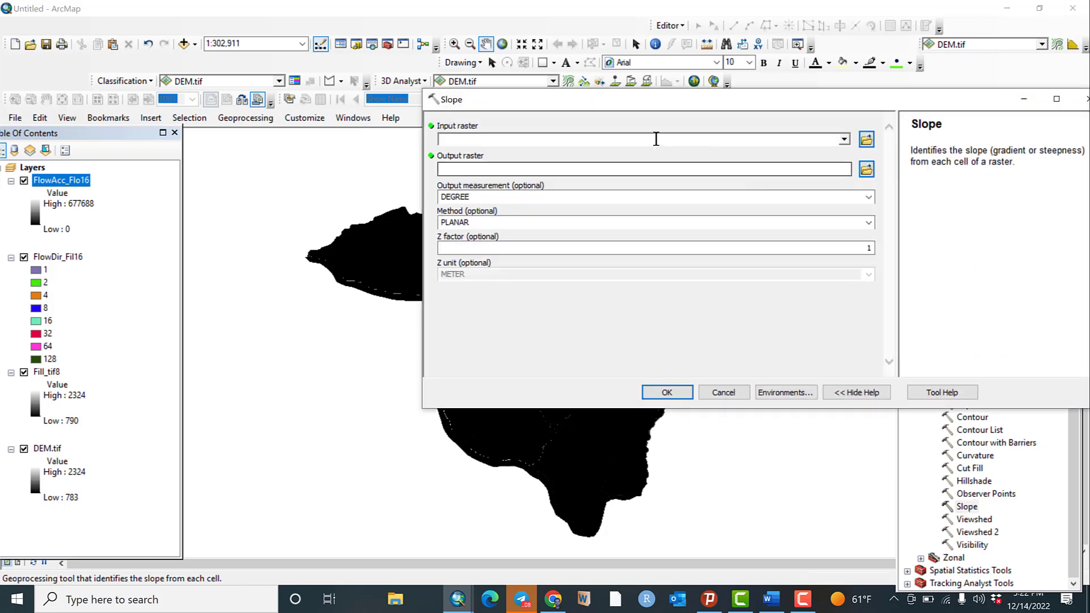
left_click(532, 139)
left_click(845, 139)
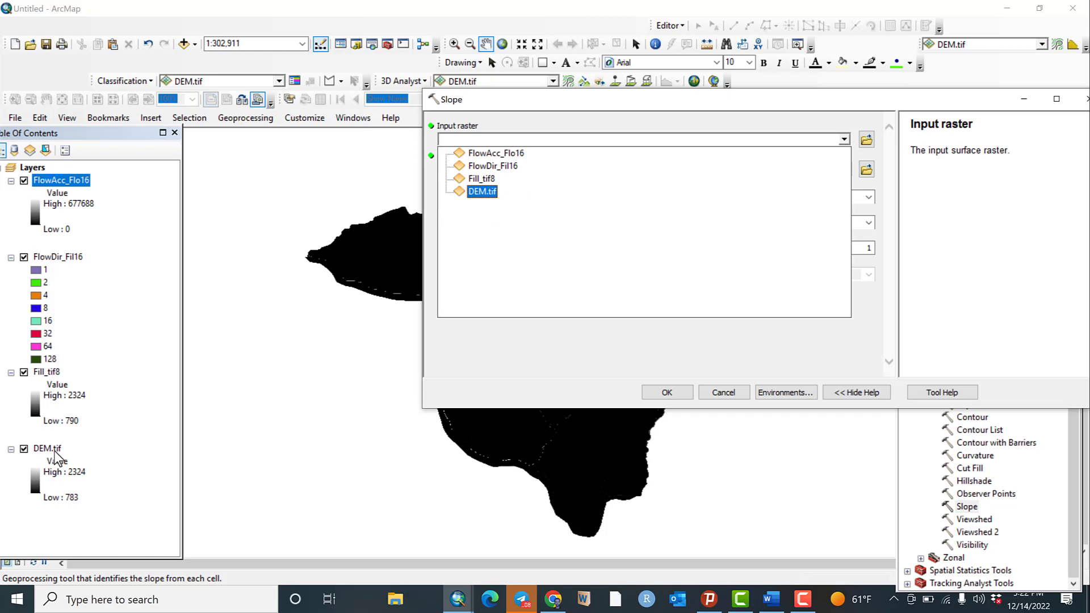
left_click(486, 190)
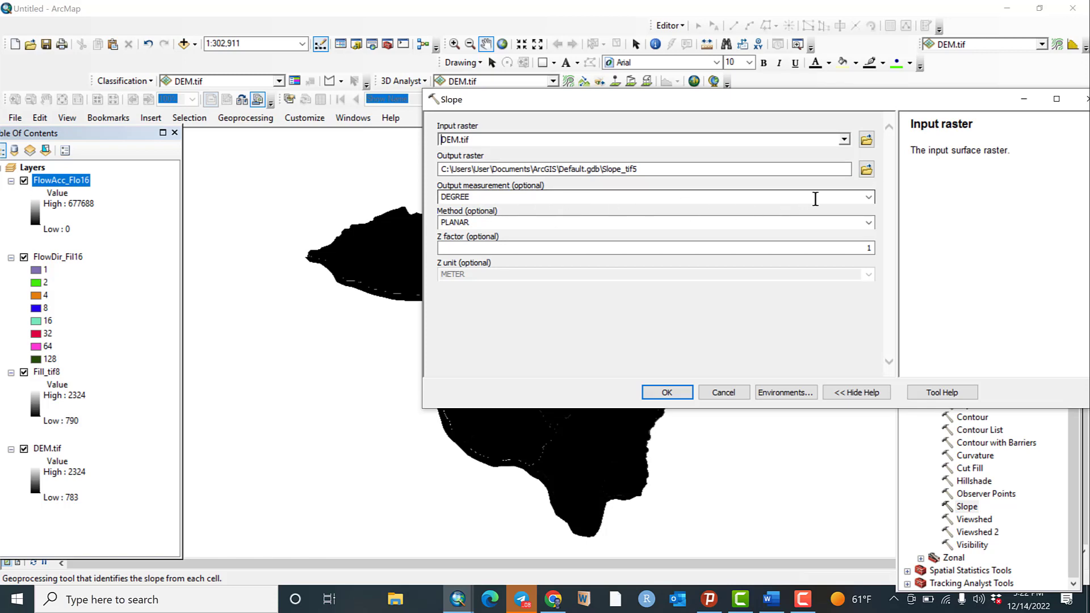
left_click(868, 198)
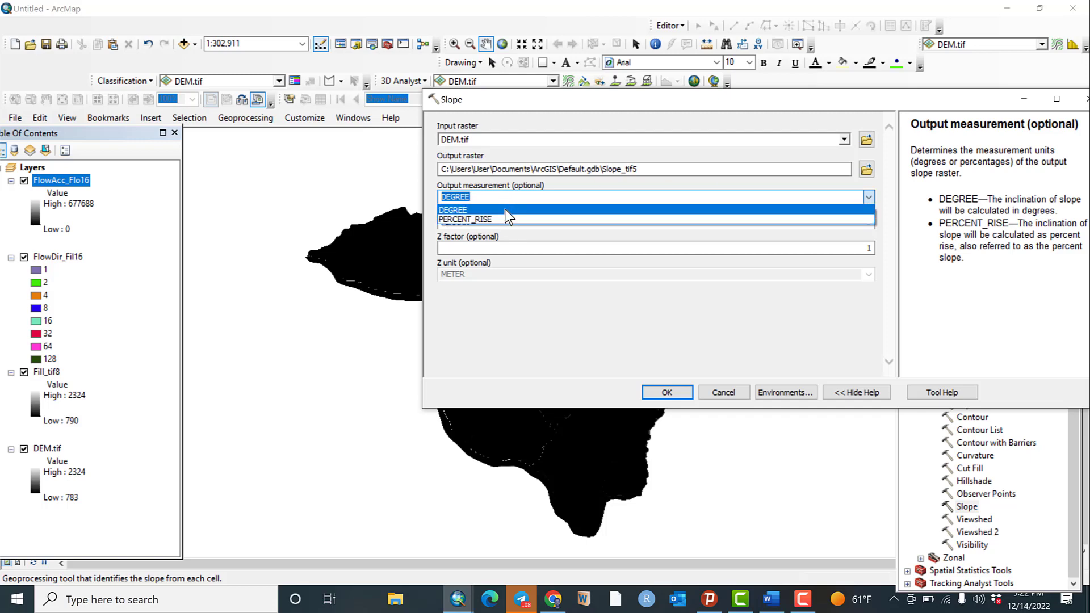
left_click(597, 199)
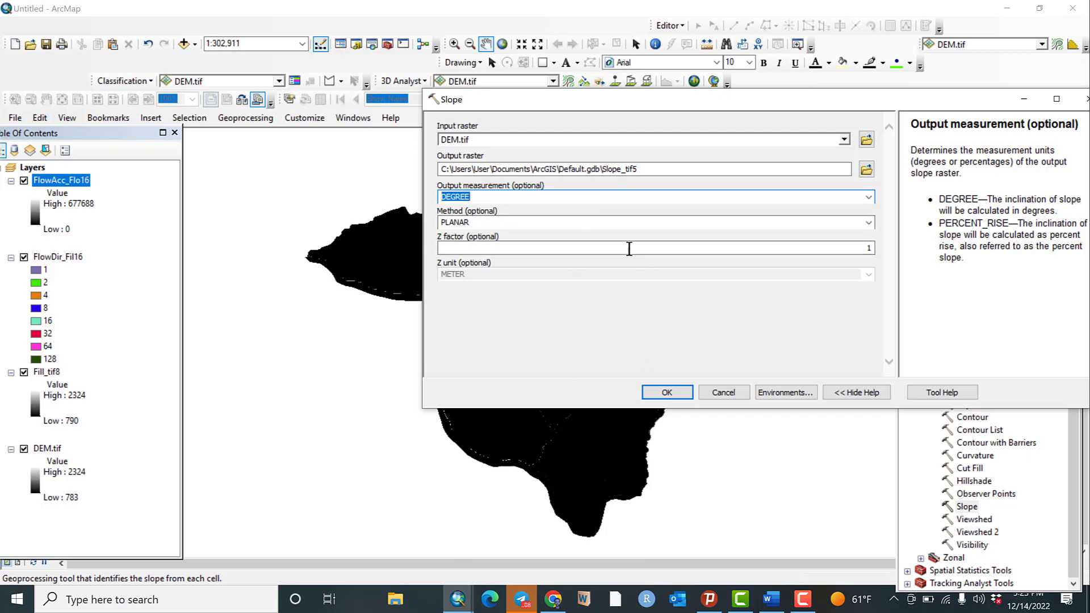
left_click(584, 311)
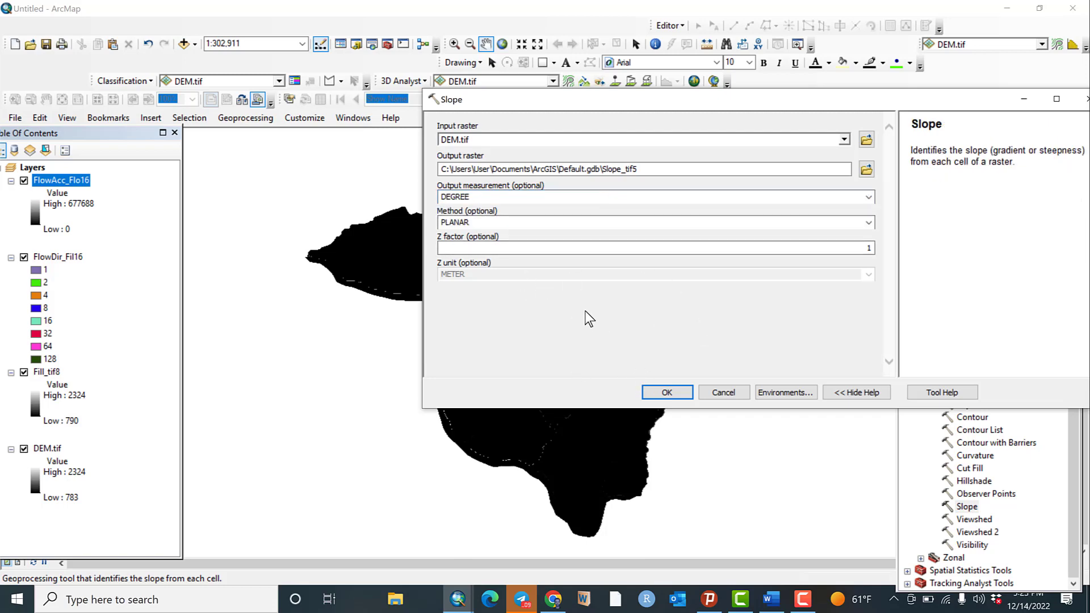
left_click(666, 393)
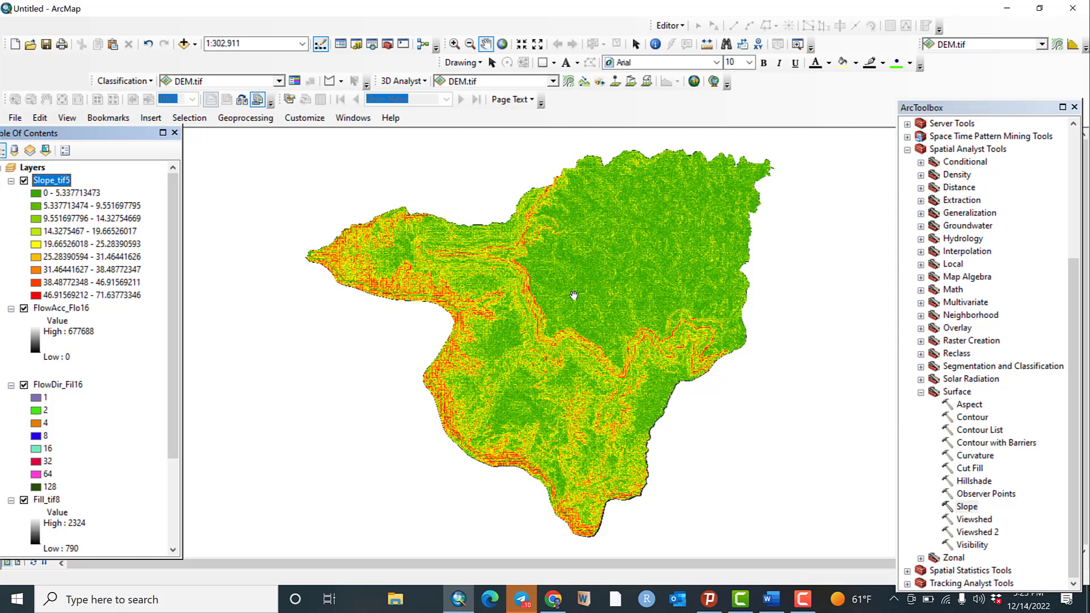
Collapse the Surface toolset and the legends of all five raster layers in the table of contents.
left_click(920, 392)
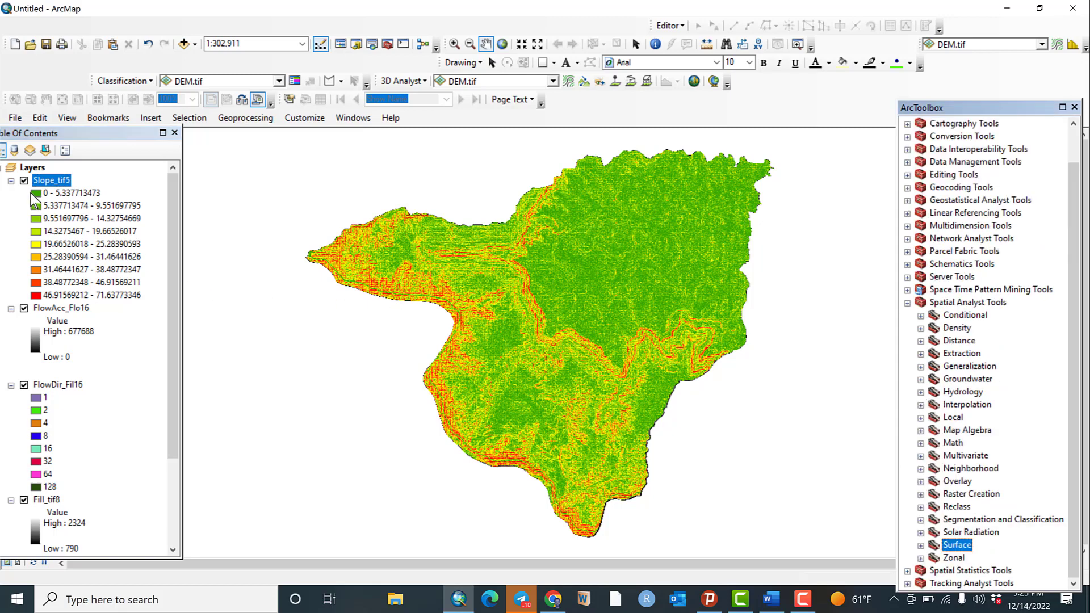
left_click(11, 182)
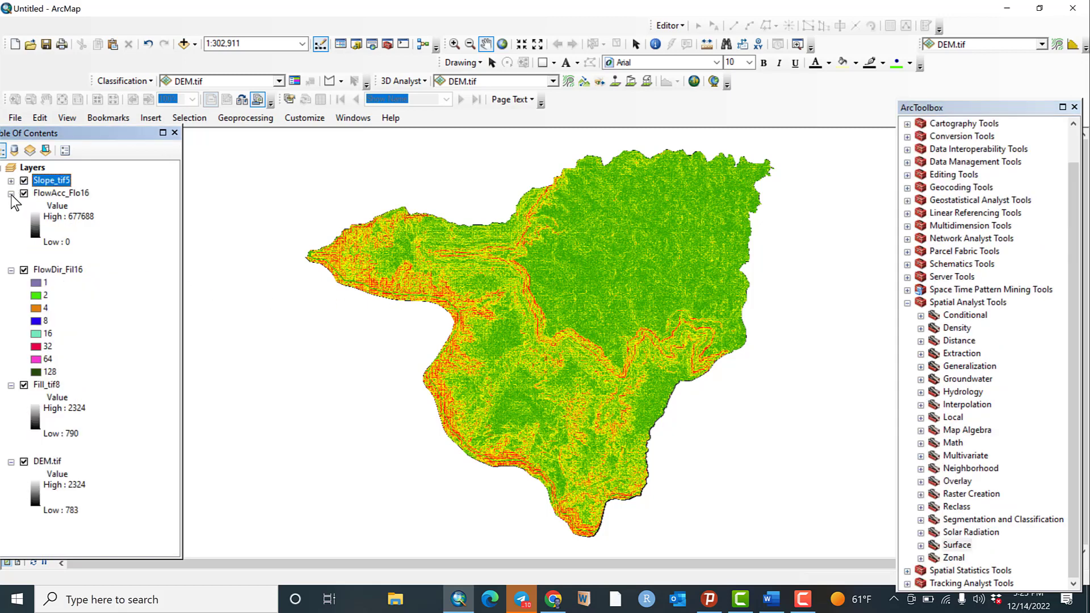
left_click(11, 194)
left_click(11, 206)
left_click(10, 219)
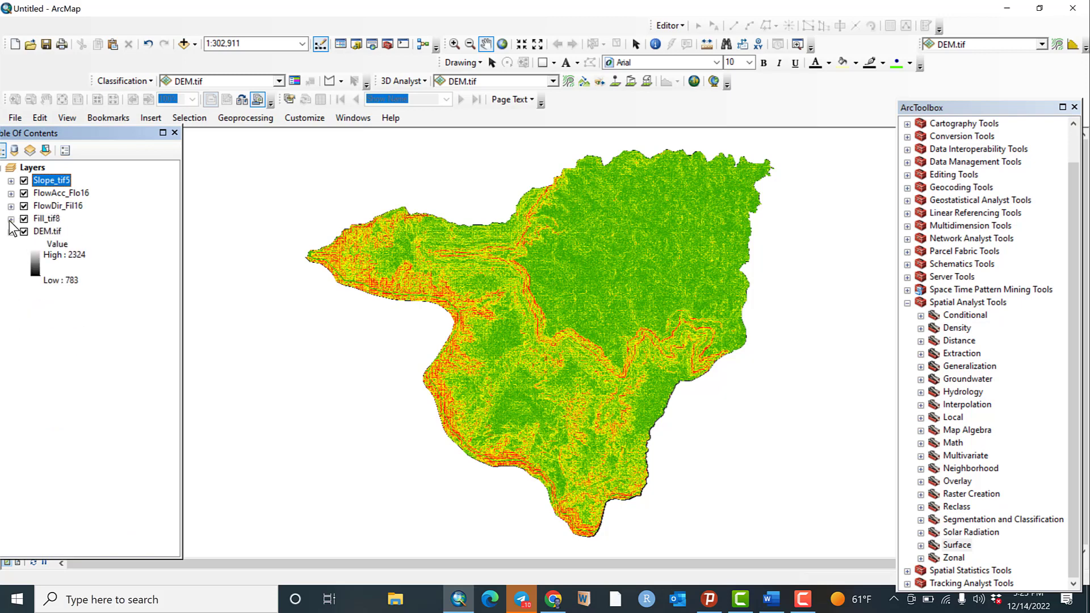
left_click(11, 232)
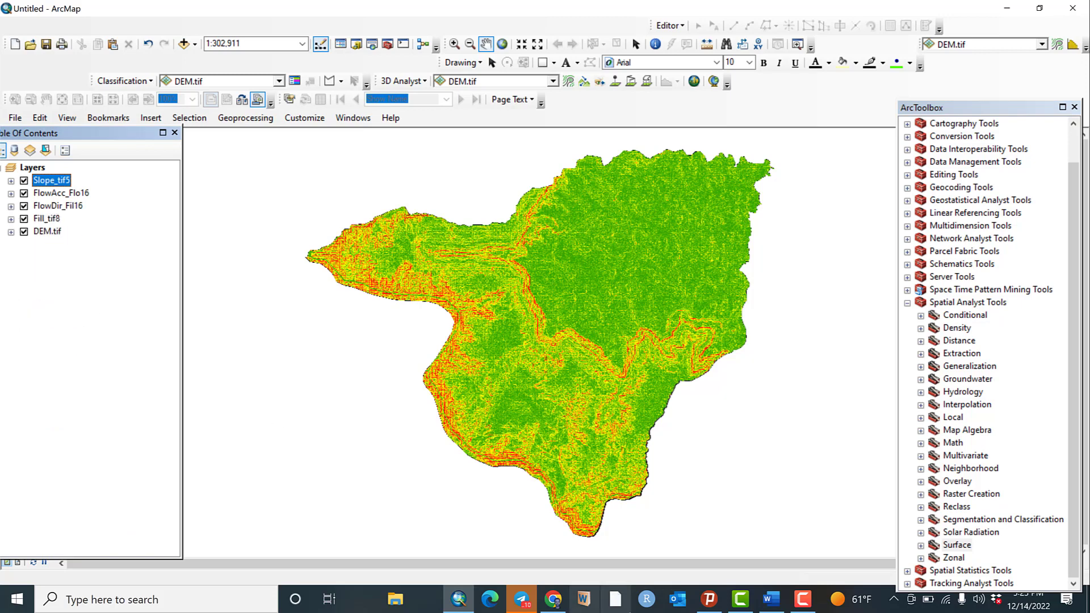
Switch to the Word document and review the Stream Power Index formula and its terms.
left_click(770, 599)
scroll(466, 474, "down", 1)
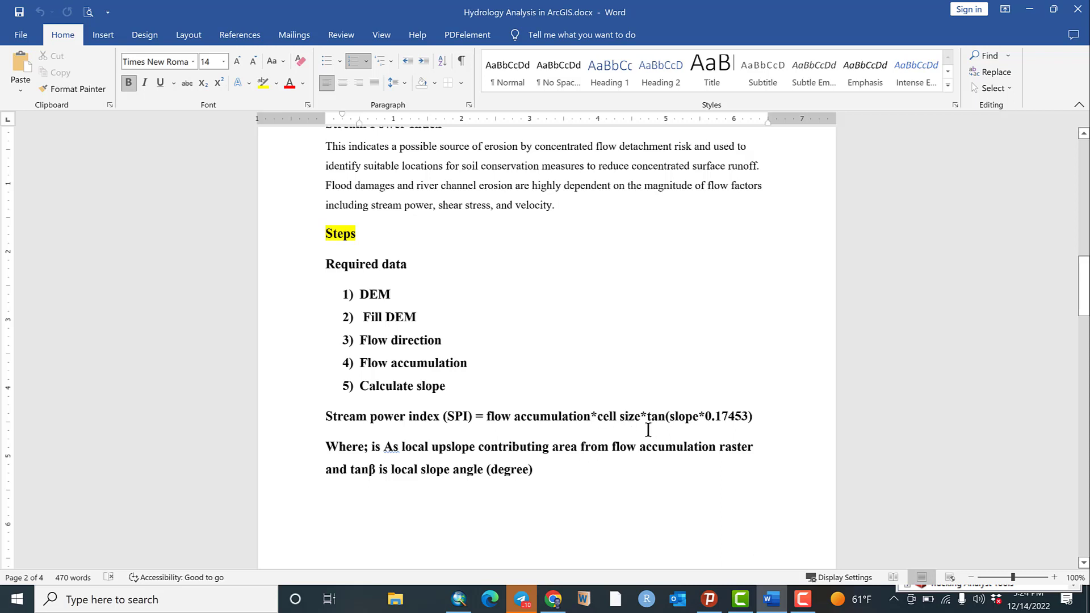
left_click(527, 419)
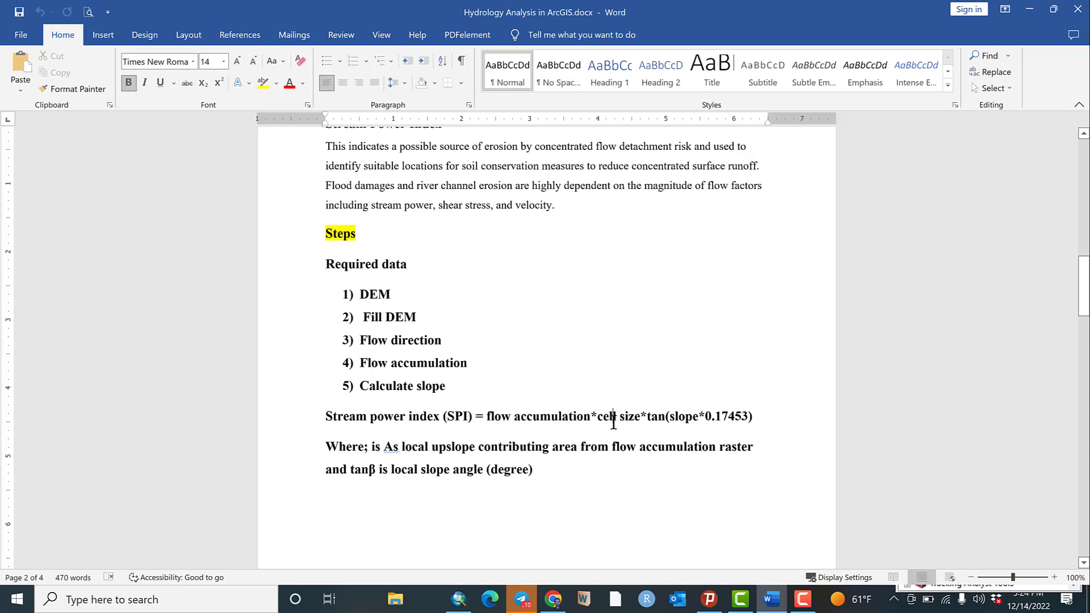
left_click(692, 417)
Return to ArcMap and check the cell size of DEM.tif in its layer source properties.
left_click(457, 602)
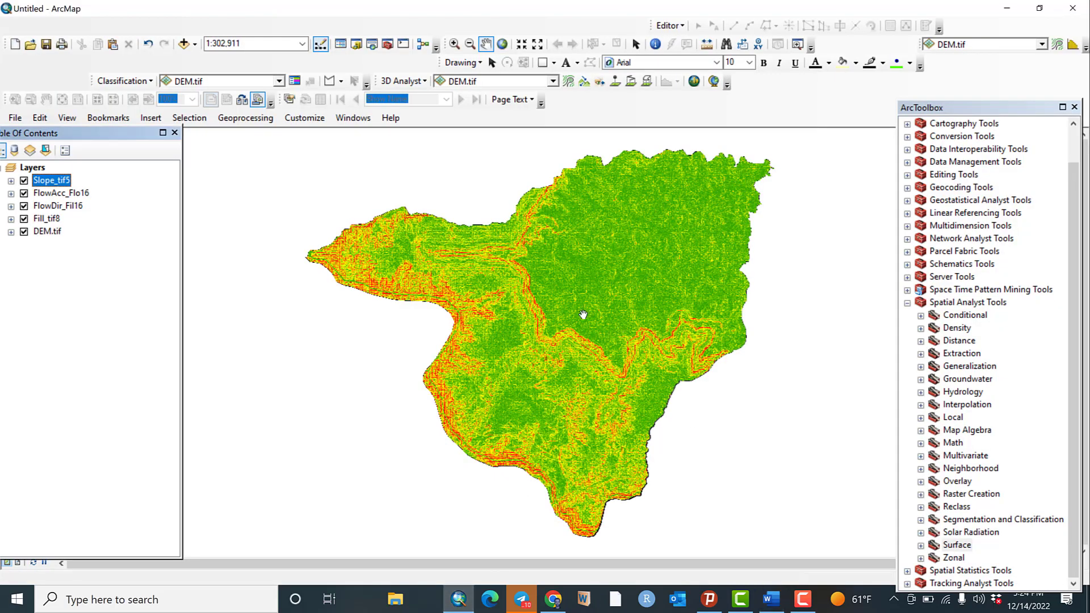
left_click(46, 233)
right_click(46, 233)
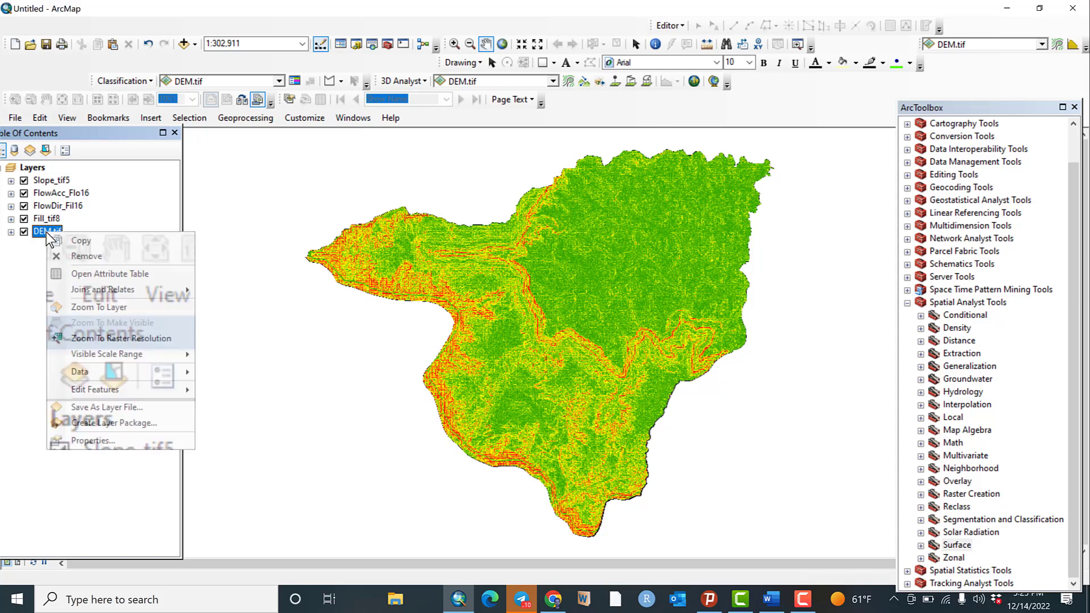
left_click(100, 441)
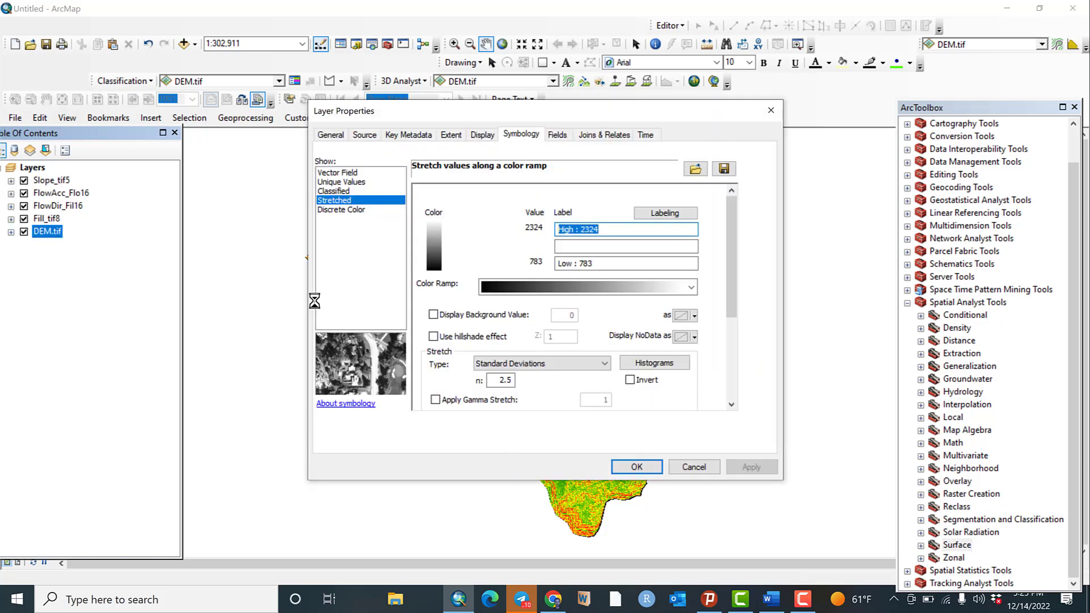
left_click(366, 135)
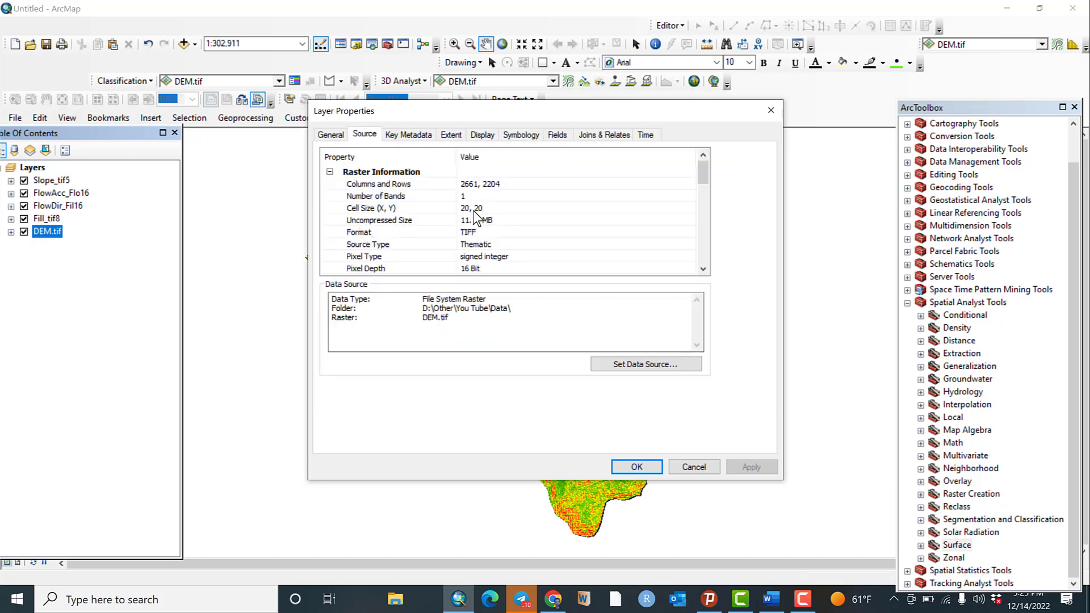
left_click(770, 111)
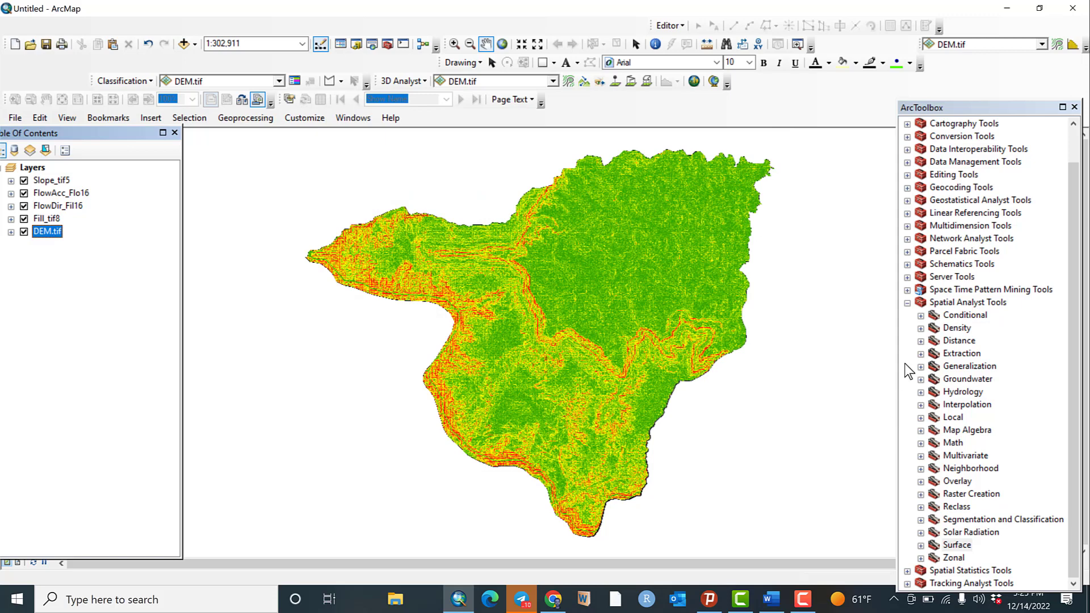
Open the Raster Calculator and build the expression "FlowAcc_Flo16" * 20 * Tan("Slope_tif5").
left_click(1073, 404)
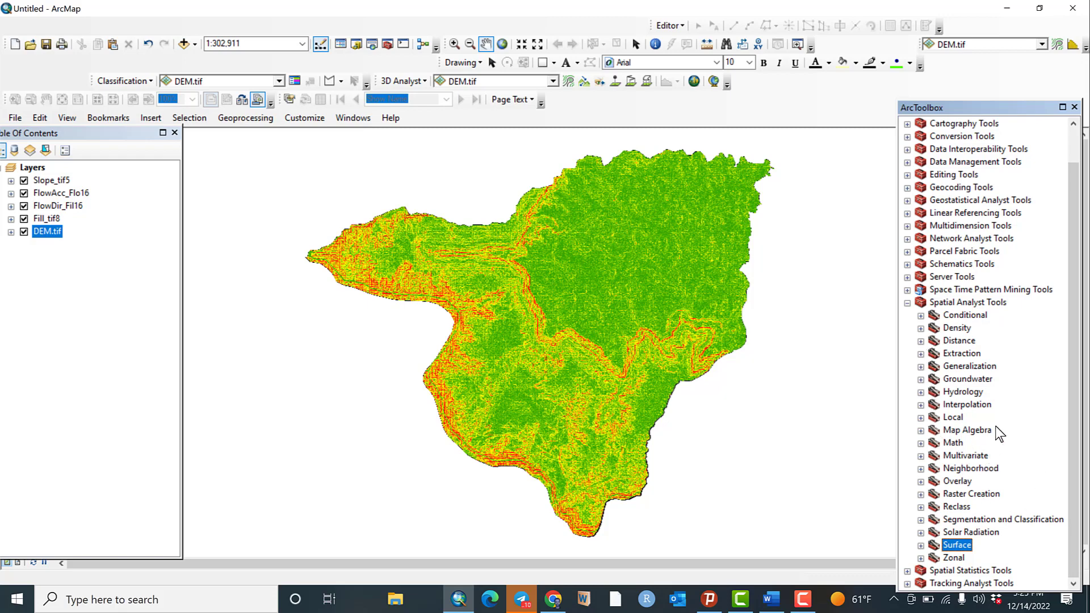
left_click(920, 430)
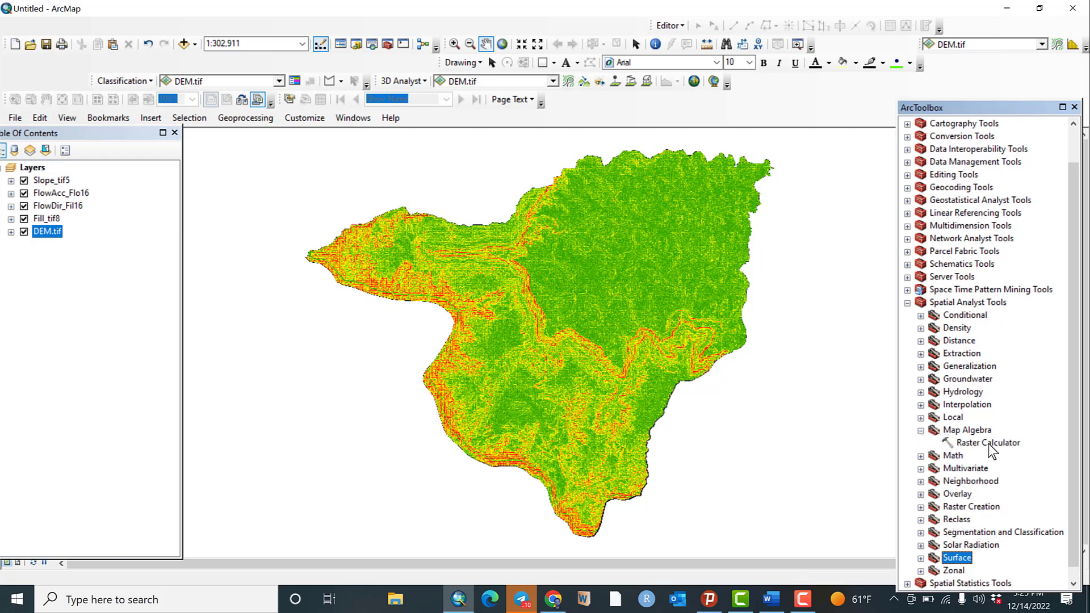
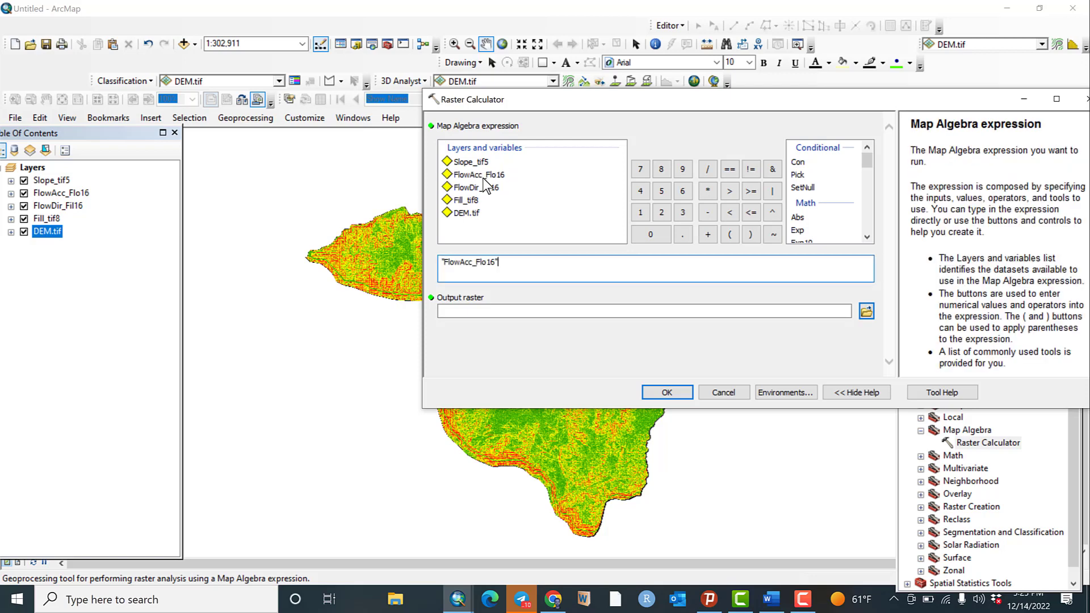
left_click(707, 191)
left_click(658, 256)
type("20")
left_click(709, 194)
left_click_drag(866, 166, 867, 215)
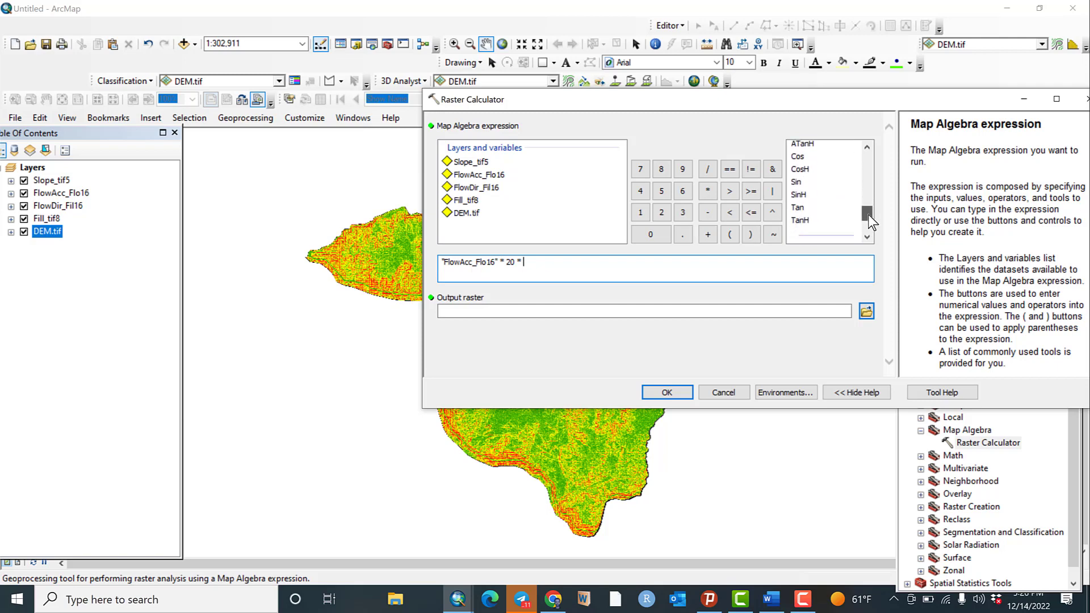
double_click(797, 208)
double_click(476, 164)
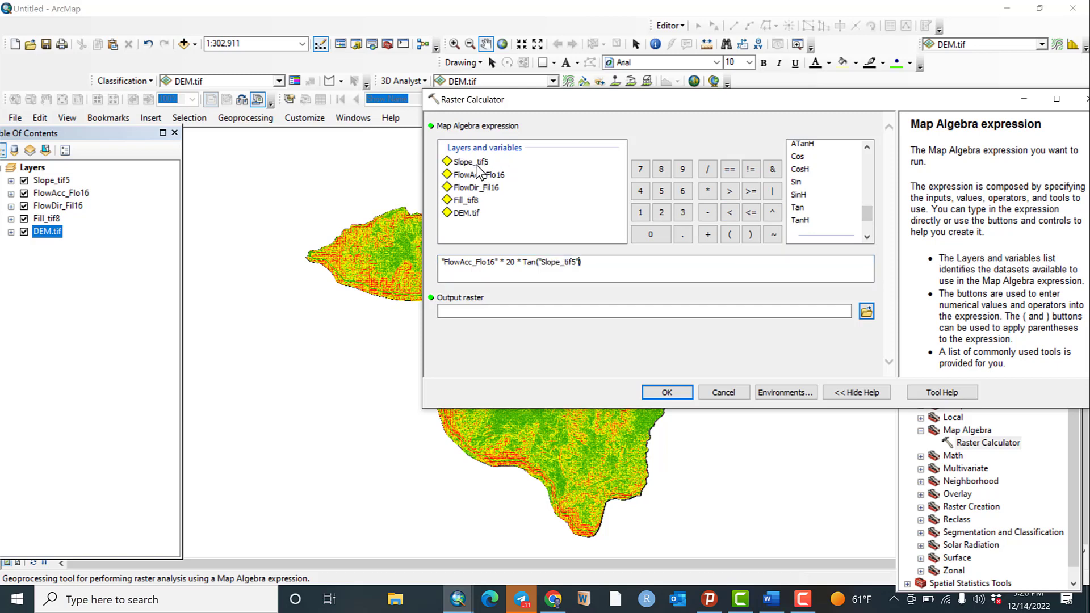
left_click(547, 274)
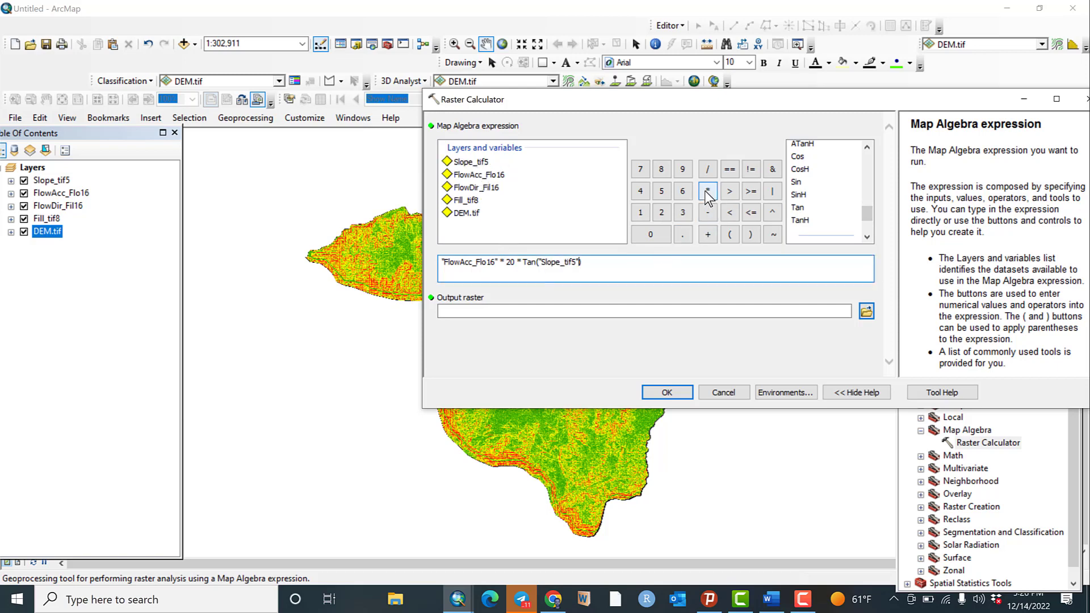
Copy the factor 0.17453 from the Word formula and paste it as the multiplier of "Slope_tif5" inside the Tan function.
left_click(772, 597)
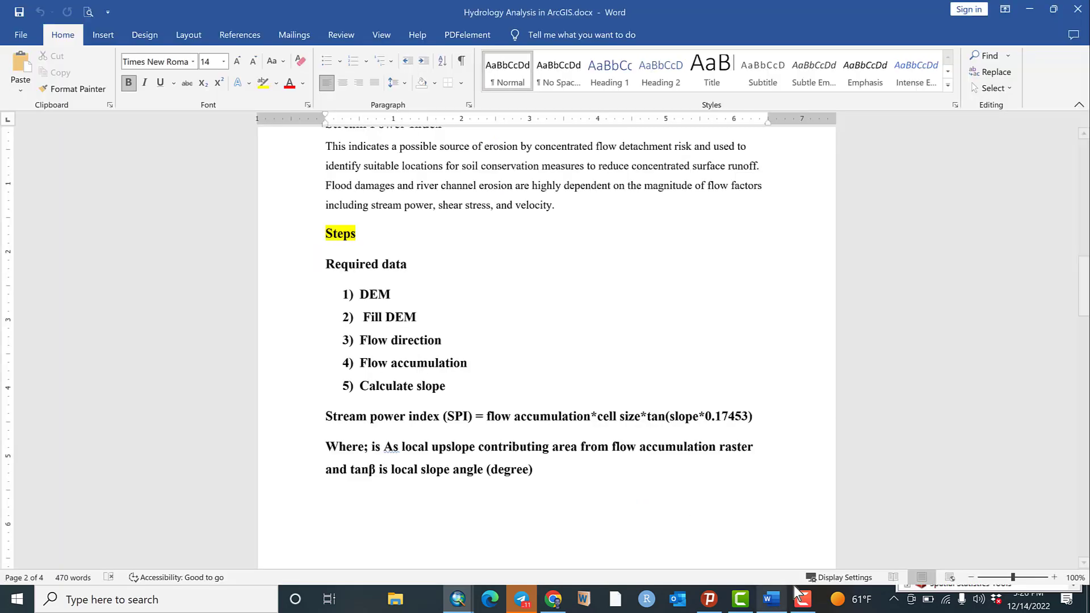
left_click_drag(705, 420, 734, 418)
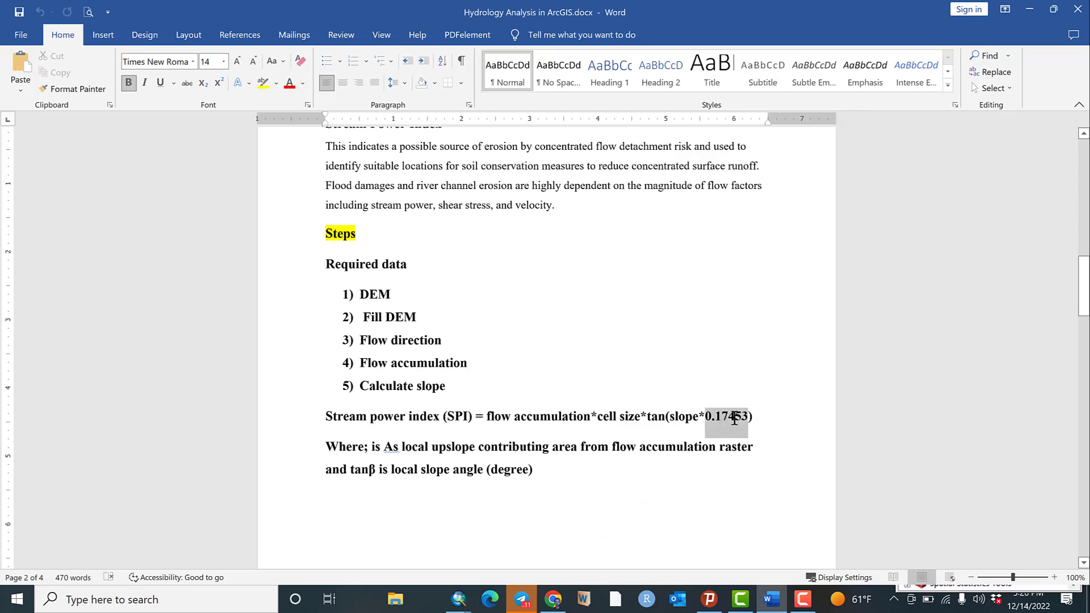
right_click(731, 417)
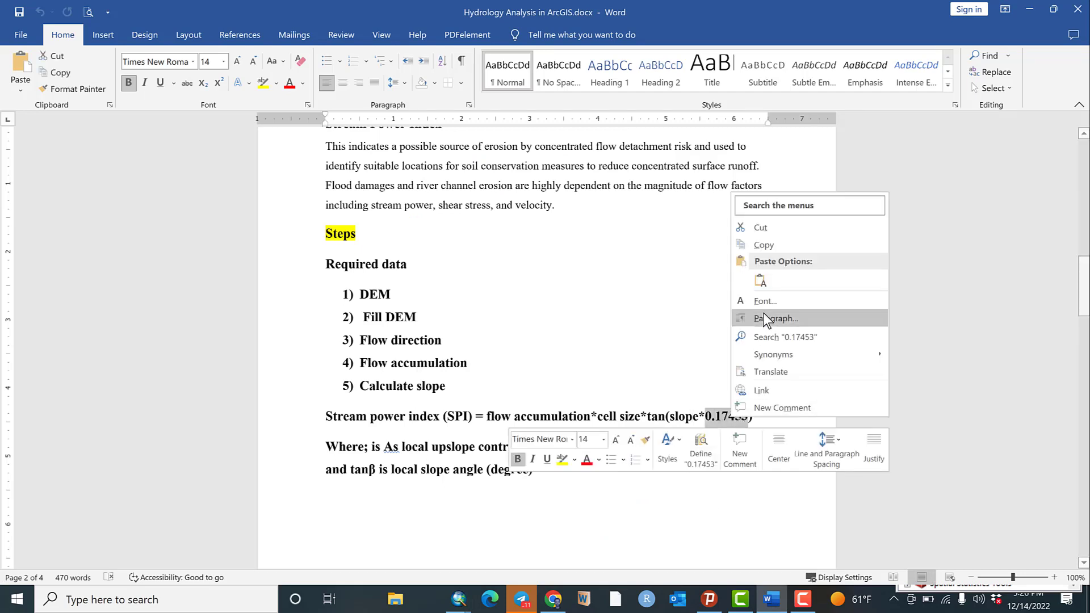
left_click(776, 247)
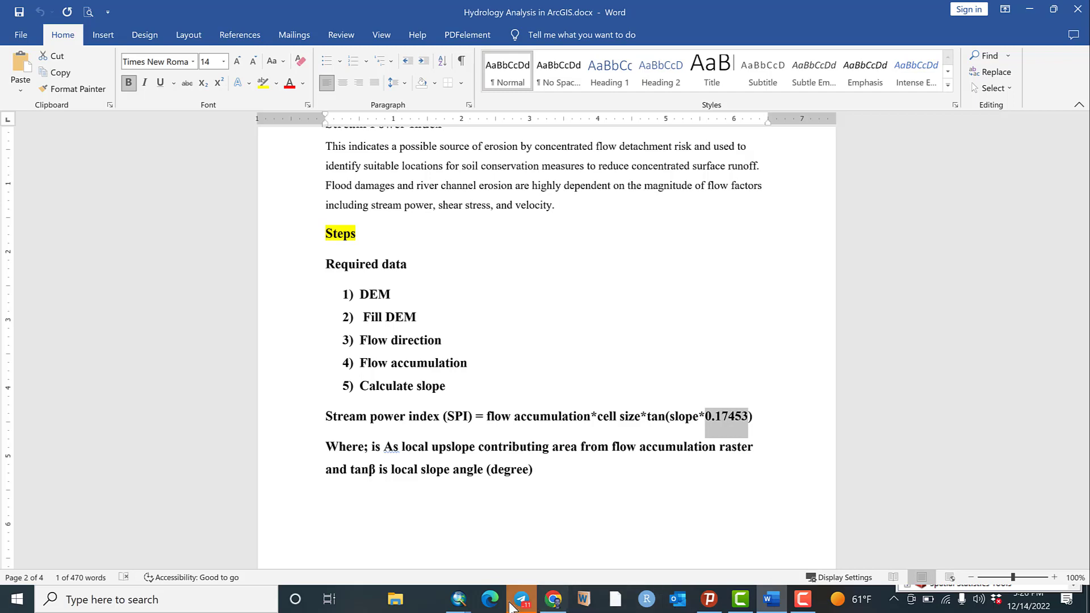
mouse_move(458, 602)
left_click(534, 550)
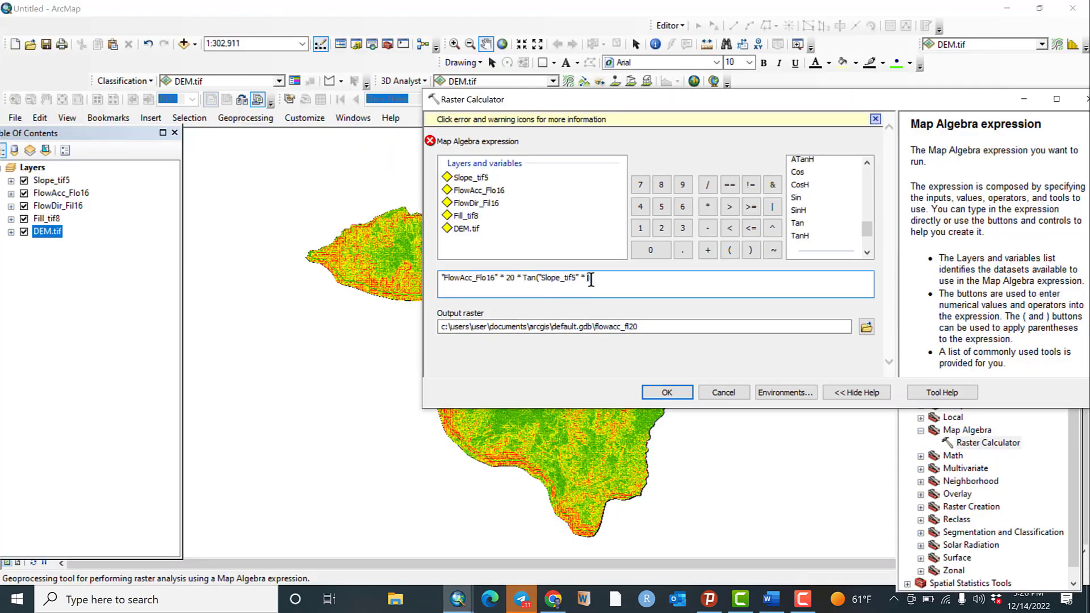
key("ctrl+v")
Review the cell size value in the expression and run the Raster Calculator with the default output raster flowacc_fl20.
left_click(641, 326)
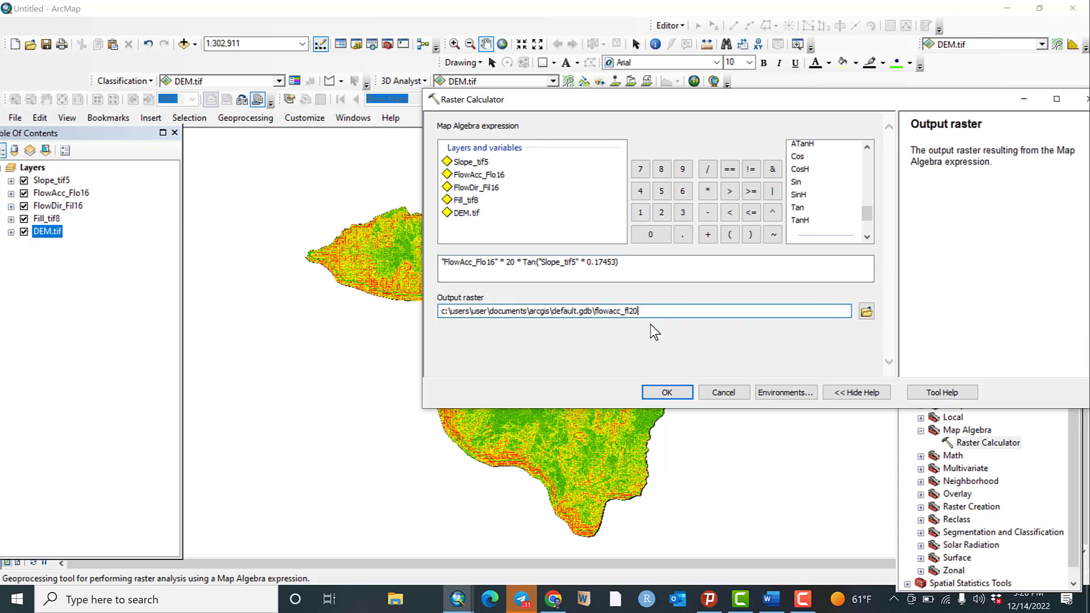
left_click(509, 269)
left_click(512, 266)
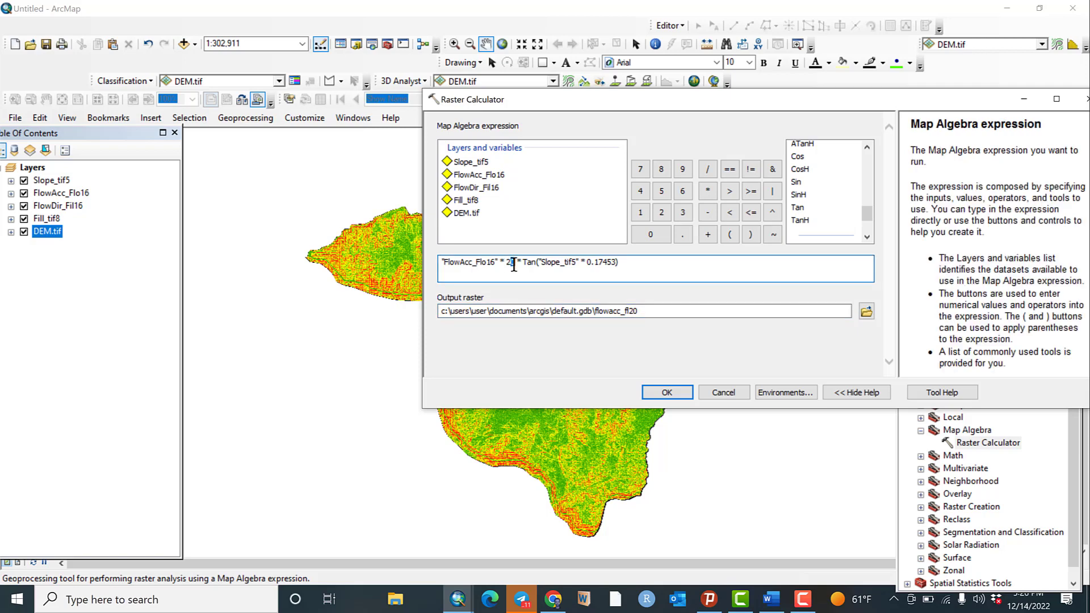
left_click_drag(507, 265, 514, 266)
left_click(667, 393)
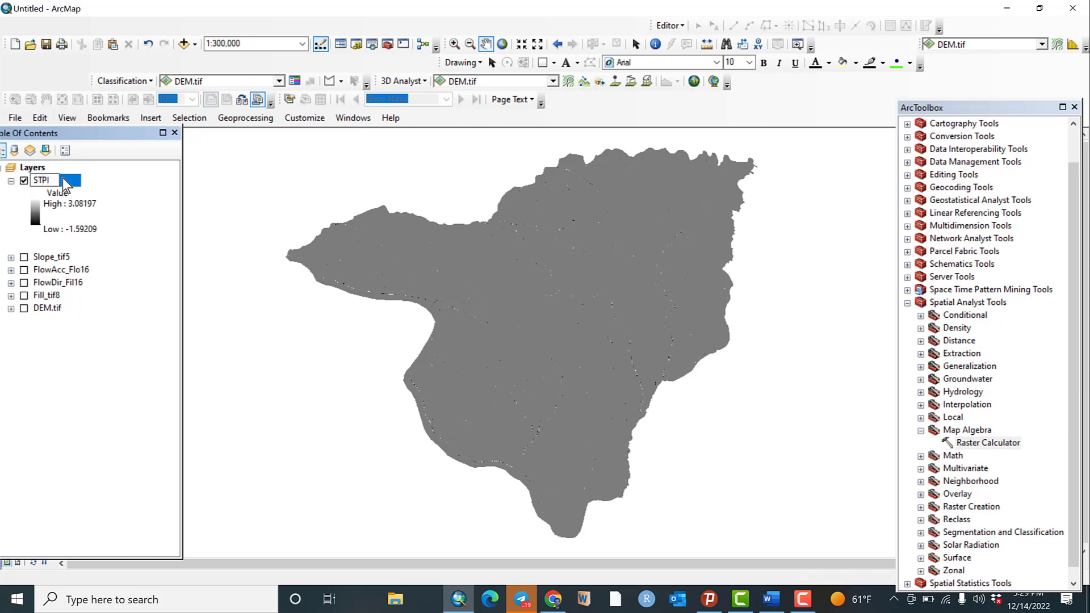
Rename the raster result layer SPI and apply a yellow-to-pink-to-blue stretched color ramp to it.
left_click(108, 201)
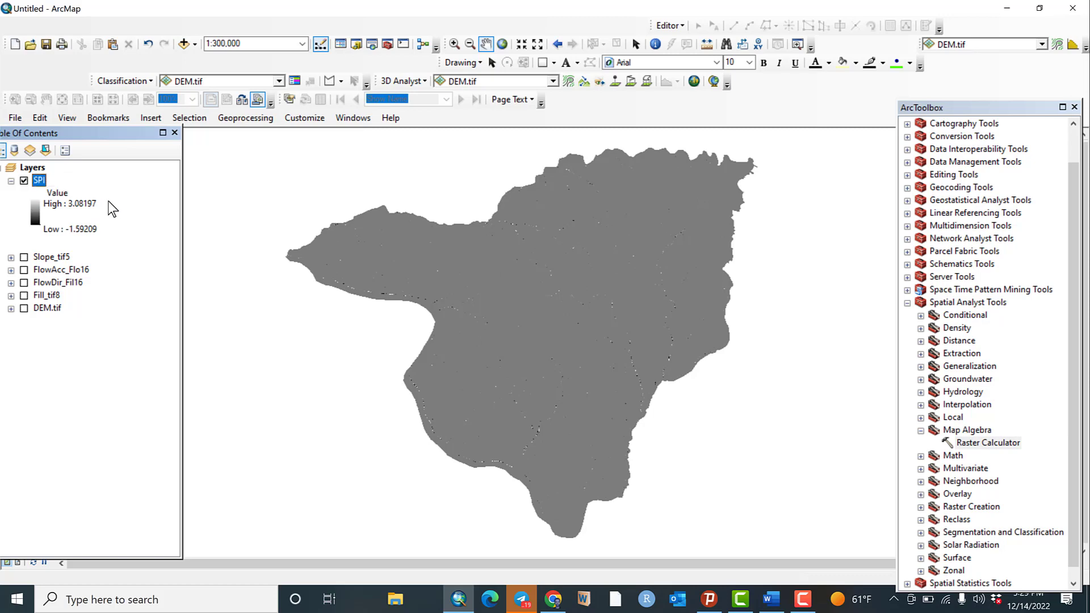
right_click(39, 181)
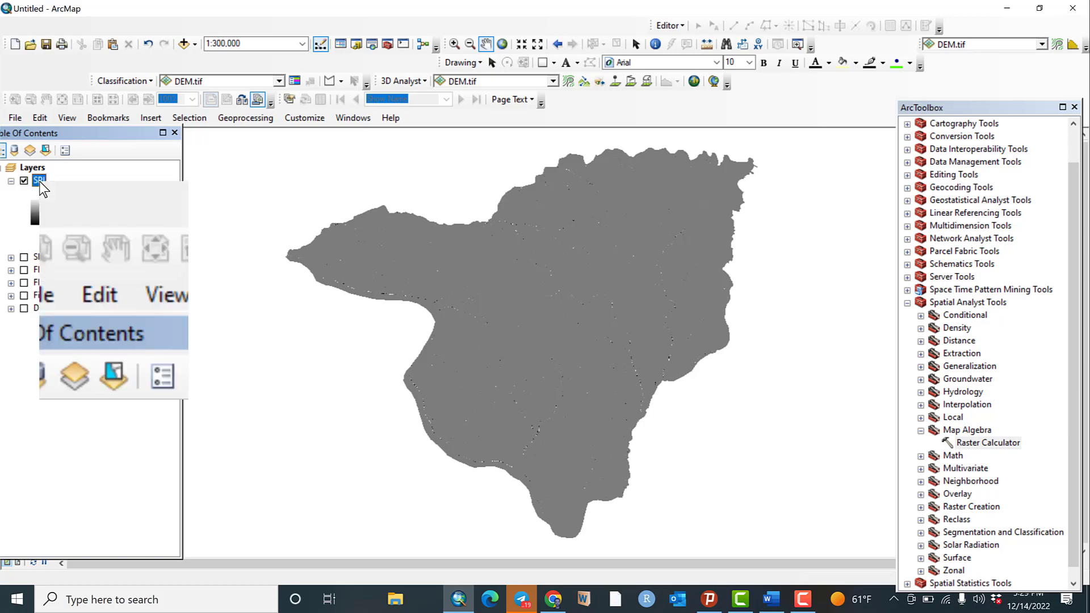
left_click(117, 392)
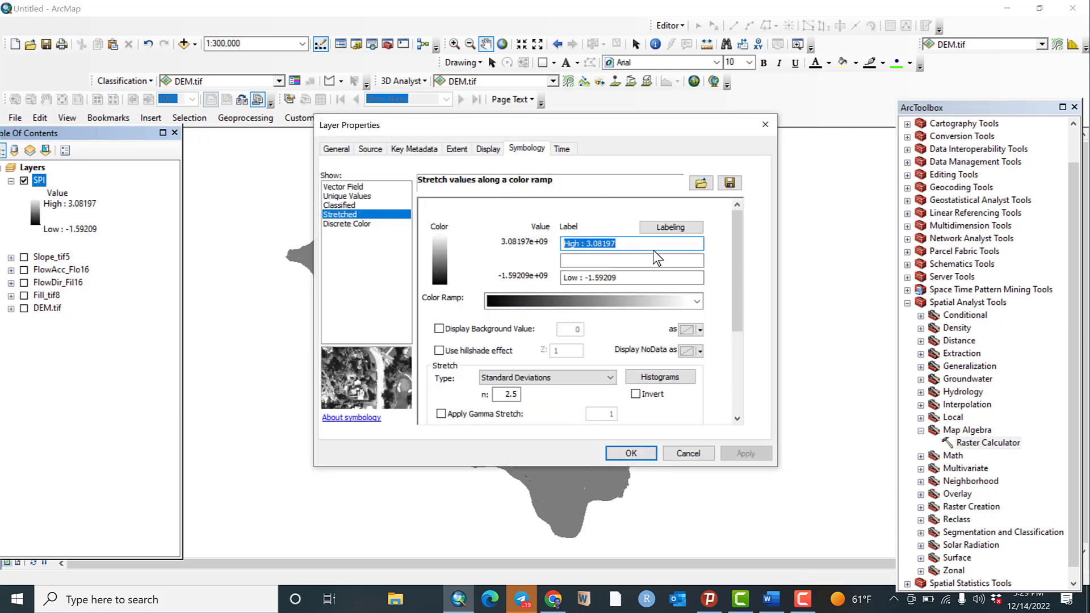
left_click(617, 303)
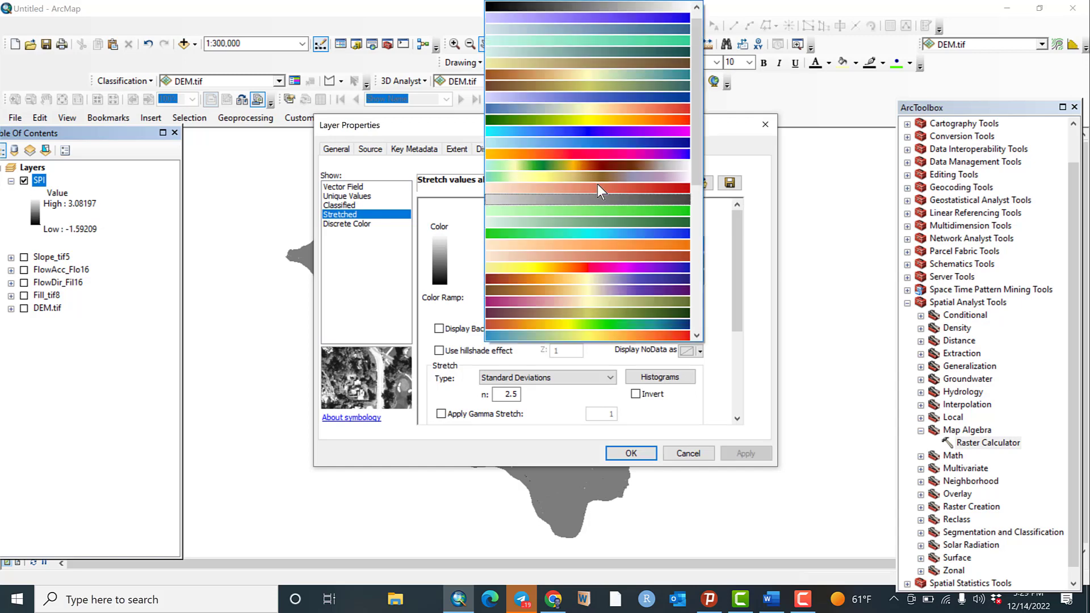
left_click(612, 155)
left_click(745, 453)
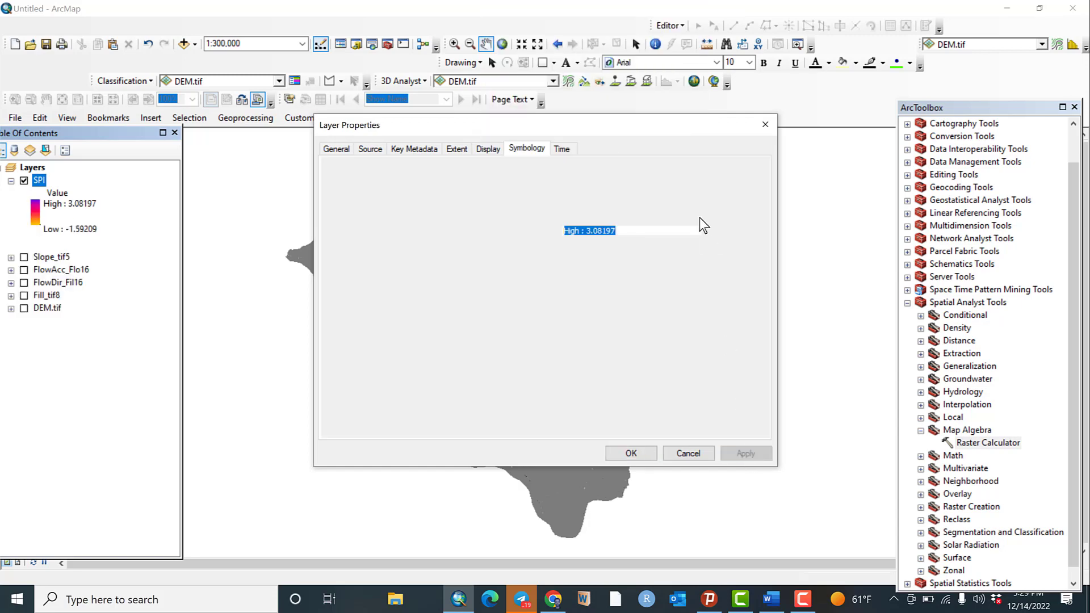
Change the SPI layer's stretched color ramp to the orange-yellow-green-blue one and apply it to the map.
left_click_drag(702, 124, 139, 136)
left_click_drag(424, 149, 700, 134)
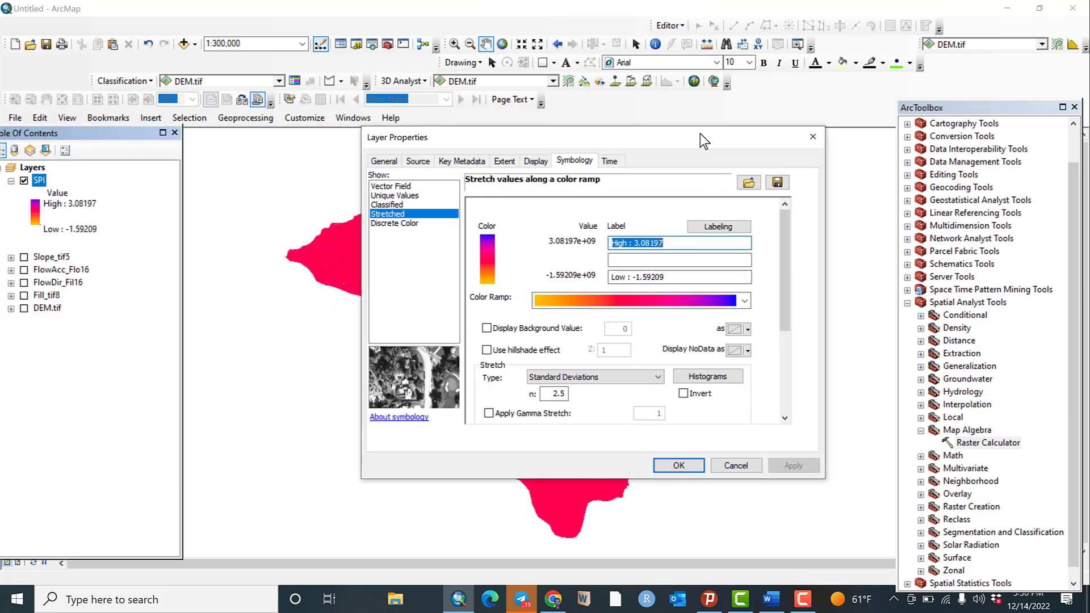
left_click(747, 299)
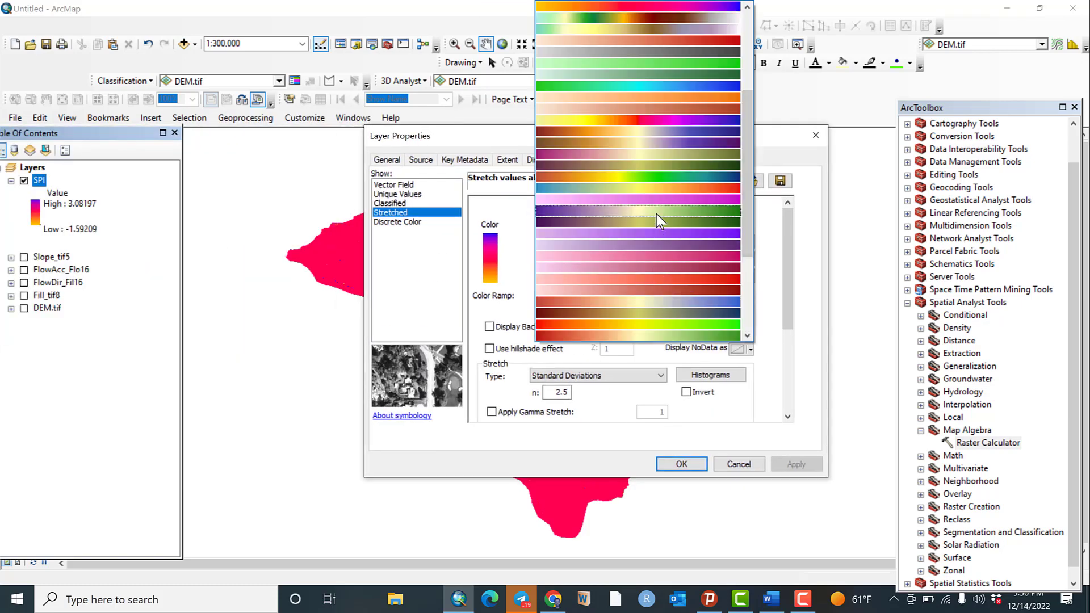
left_click(653, 179)
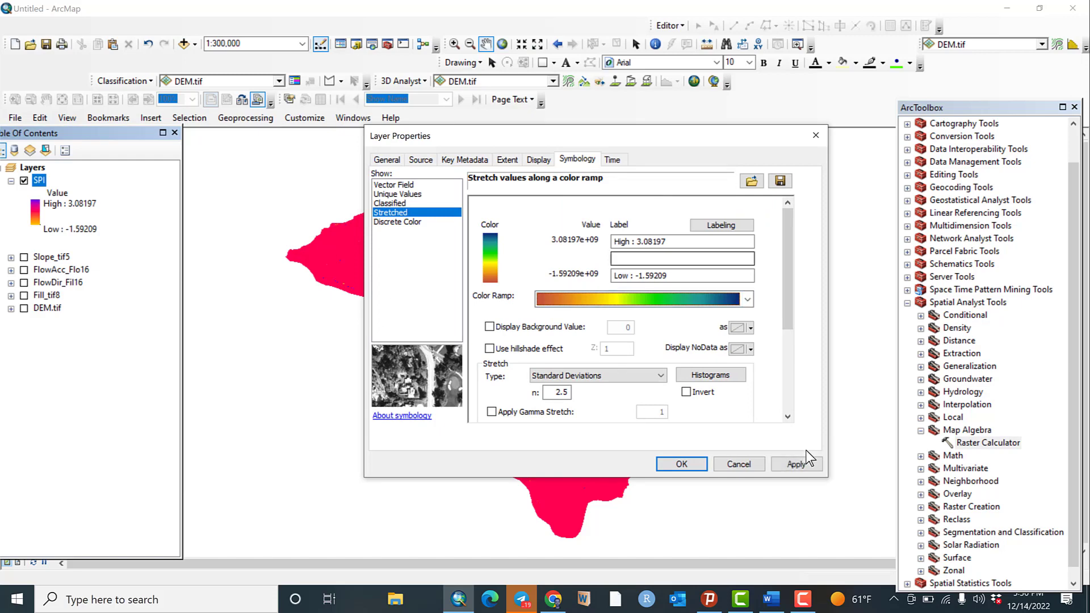
left_click(805, 462)
left_click(682, 464)
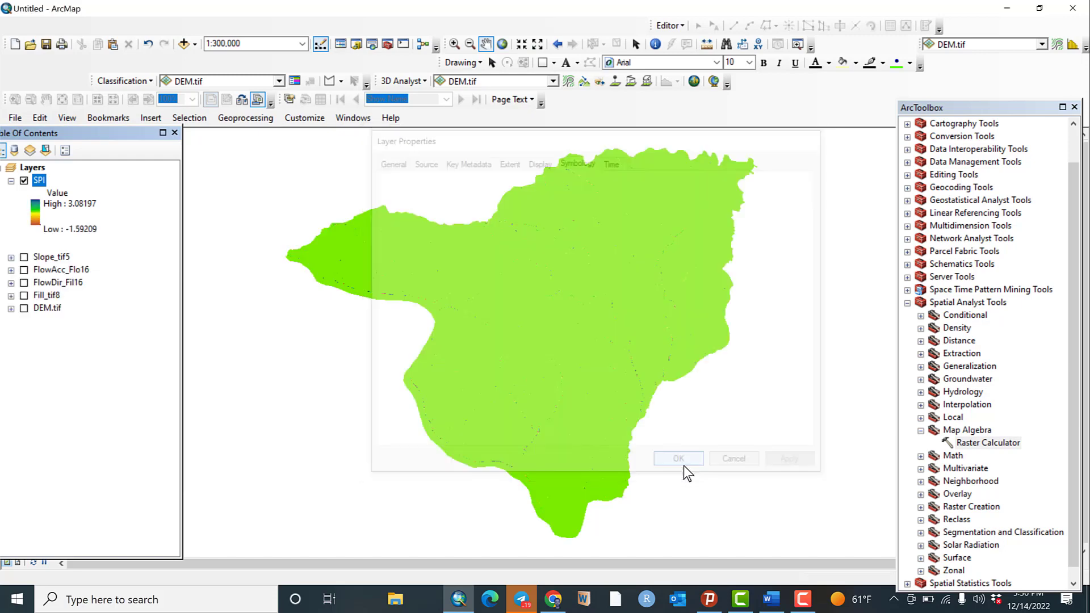
Try classified symbology with five classes on the SPI layer and switch back to the stretched display.
scroll(550, 349, "down", 4)
scroll(550, 349, "down", 2)
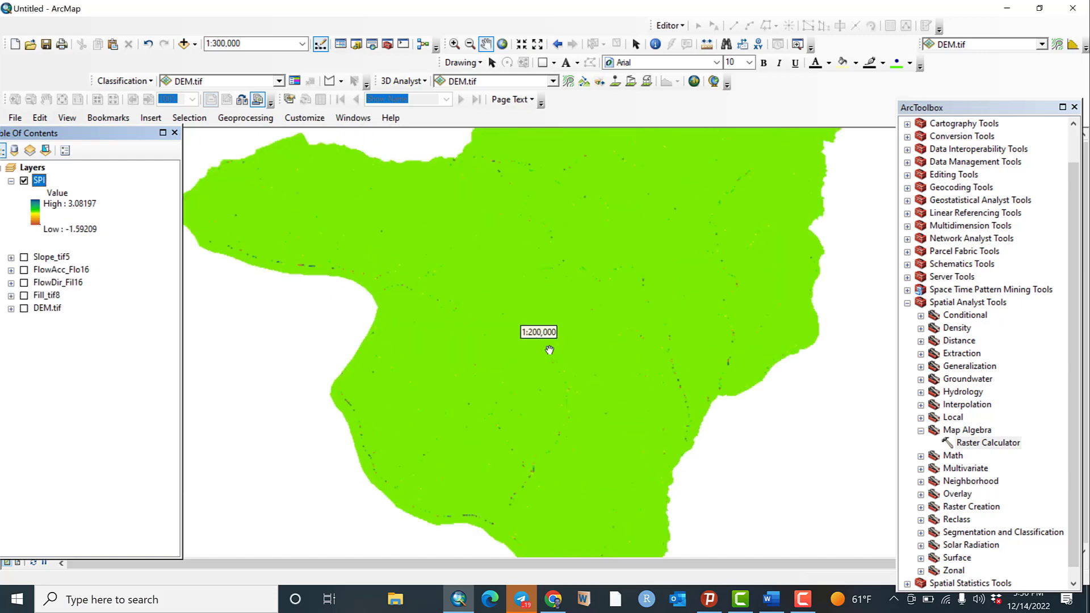
double_click(36, 182)
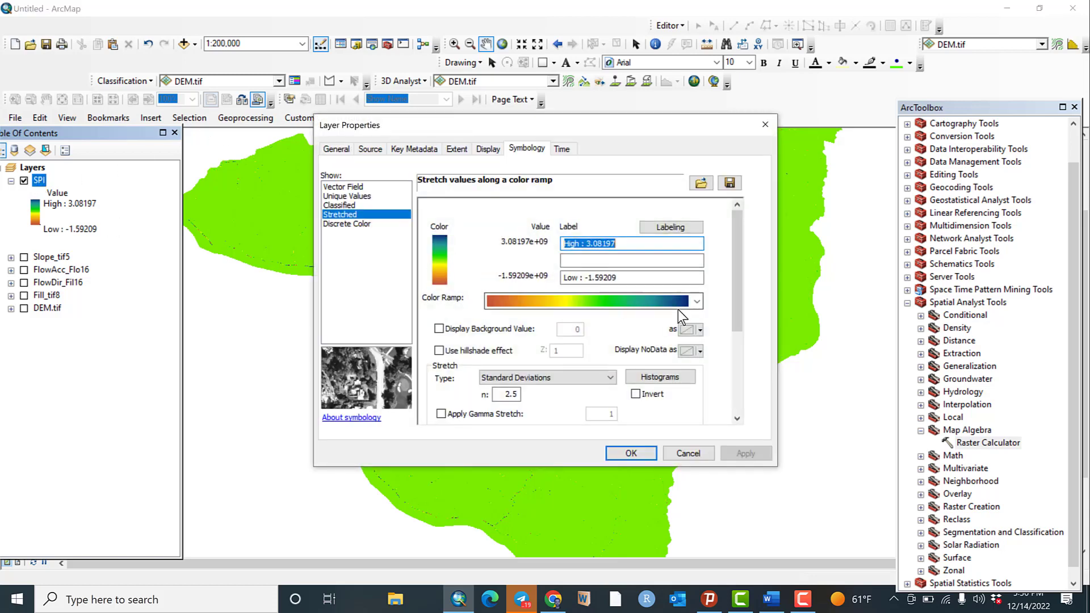
left_click(346, 205)
left_click(744, 452)
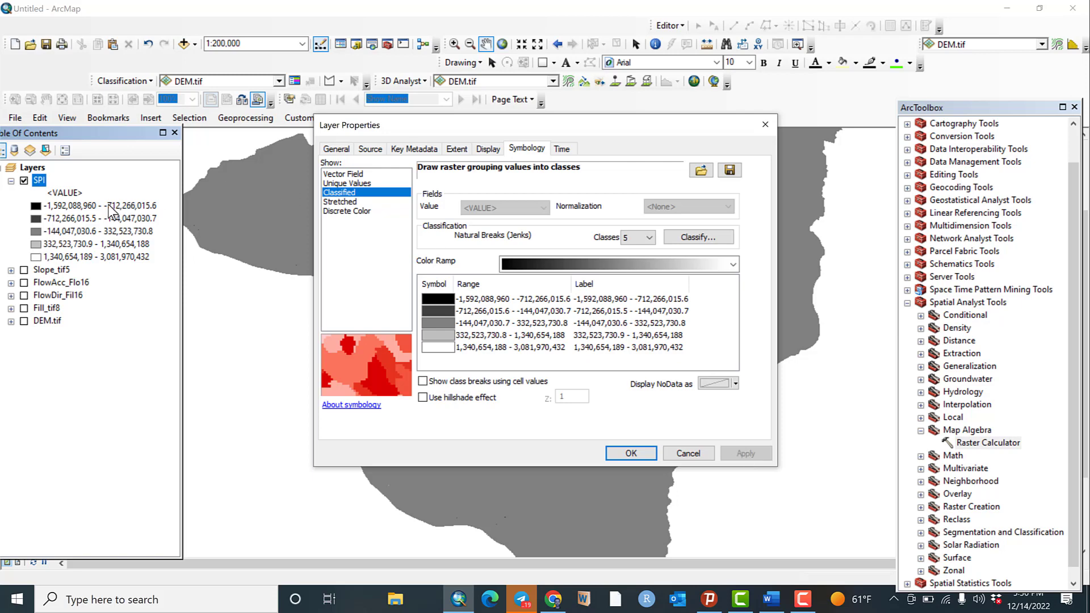
left_click(340, 202)
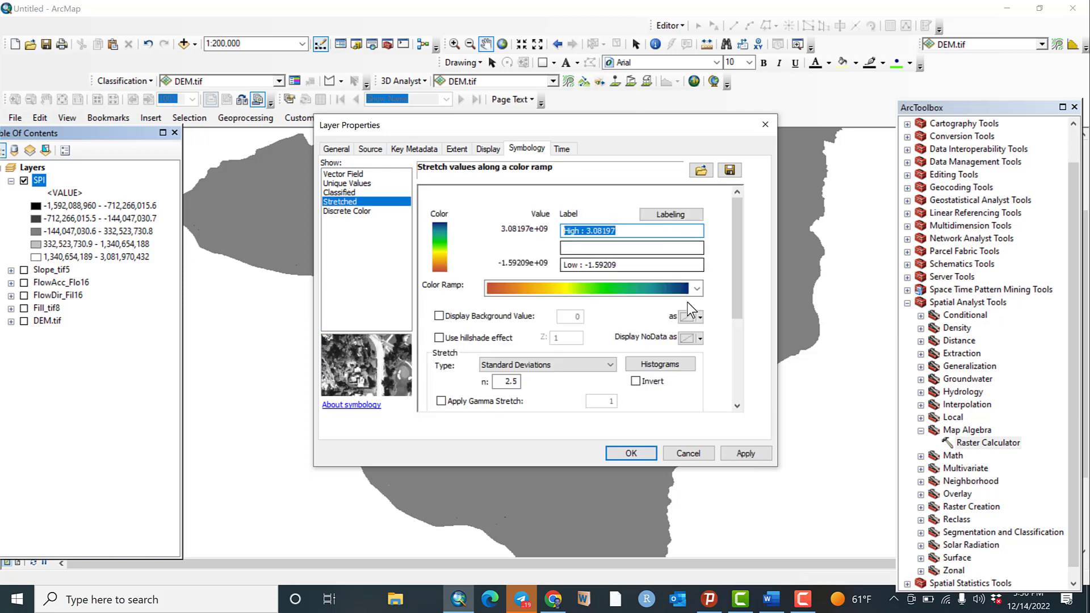
left_click(754, 456)
left_click(631, 454)
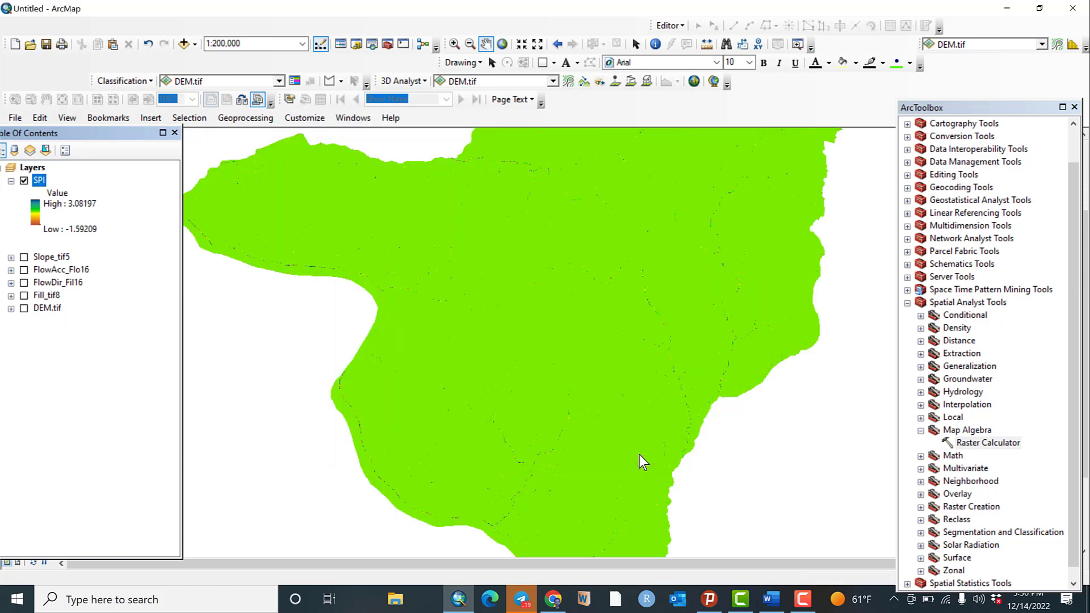
Examine the SPI raster across the whole watershed, following the stream lines at 1:200,000 and 1:300,000.
mouse_move(534, 406)
left_mouse_down()
mouse_move(485, 290)
mouse_move(545, 404)
left_mouse_up()
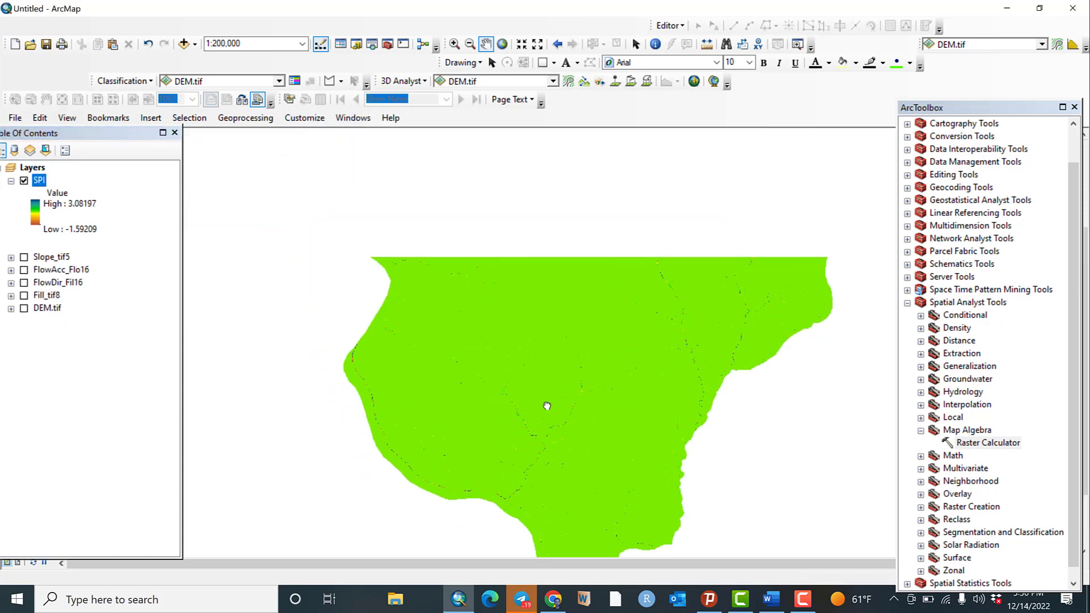
left_click_drag(448, 282, 477, 332)
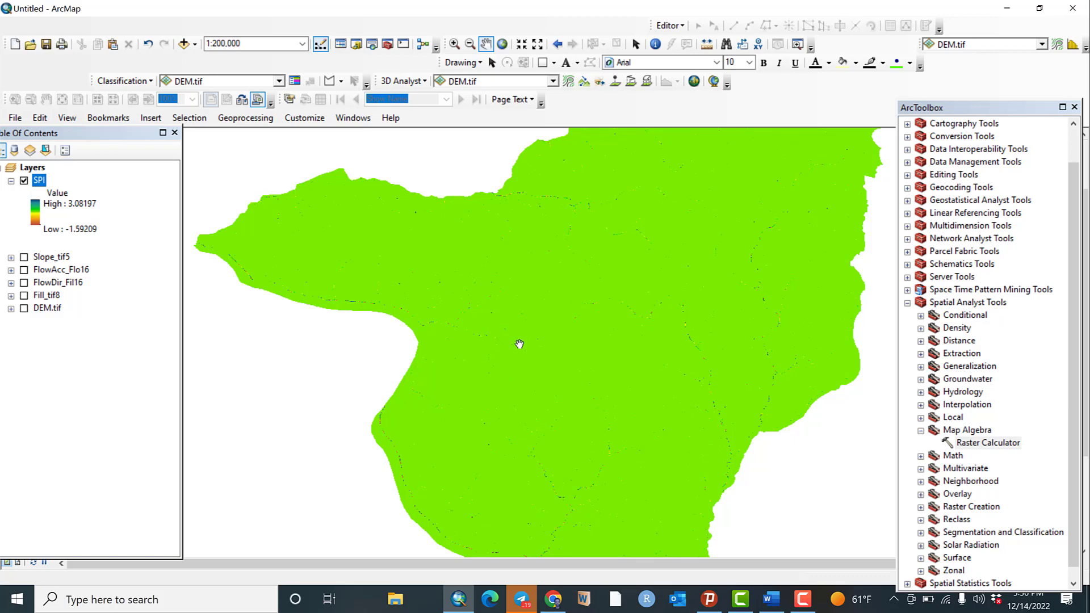
left_click_drag(559, 369, 511, 353)
left_click_drag(512, 400, 537, 340)
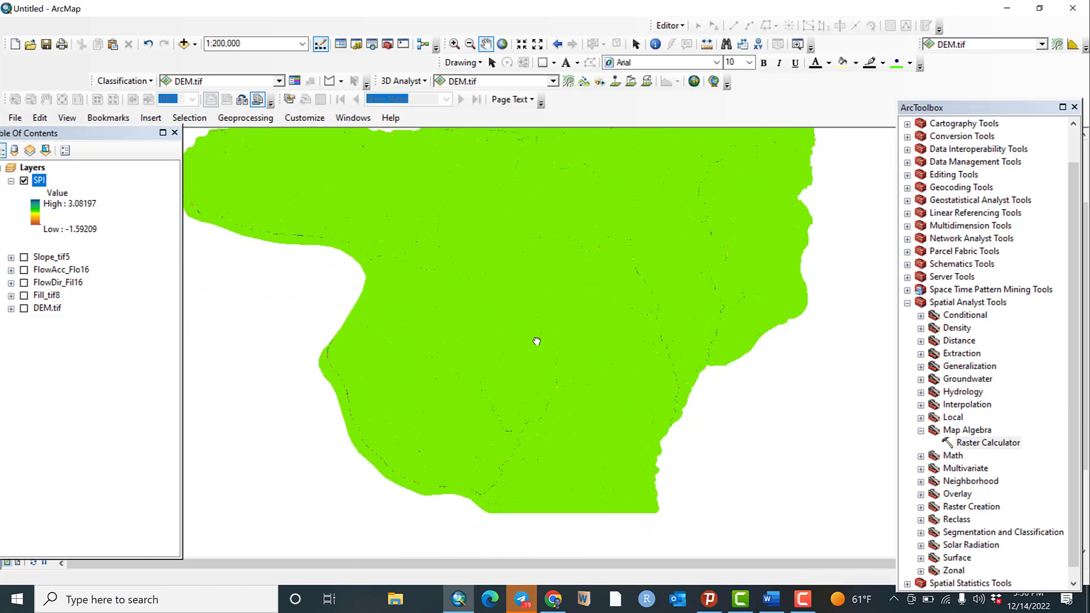
left_click_drag(550, 431, 550, 392)
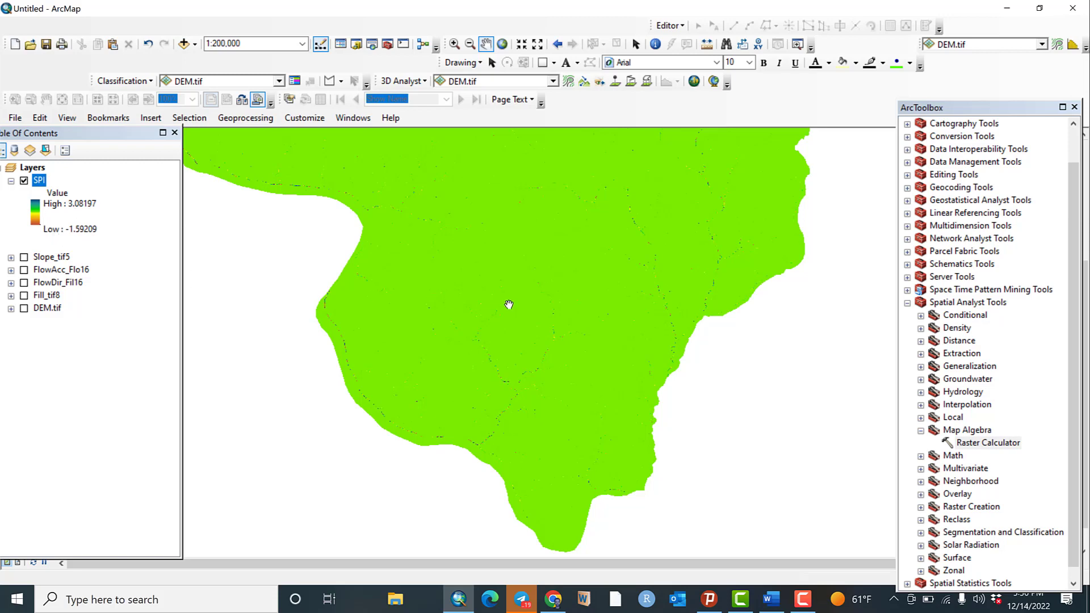
left_click_drag(508, 305, 559, 350)
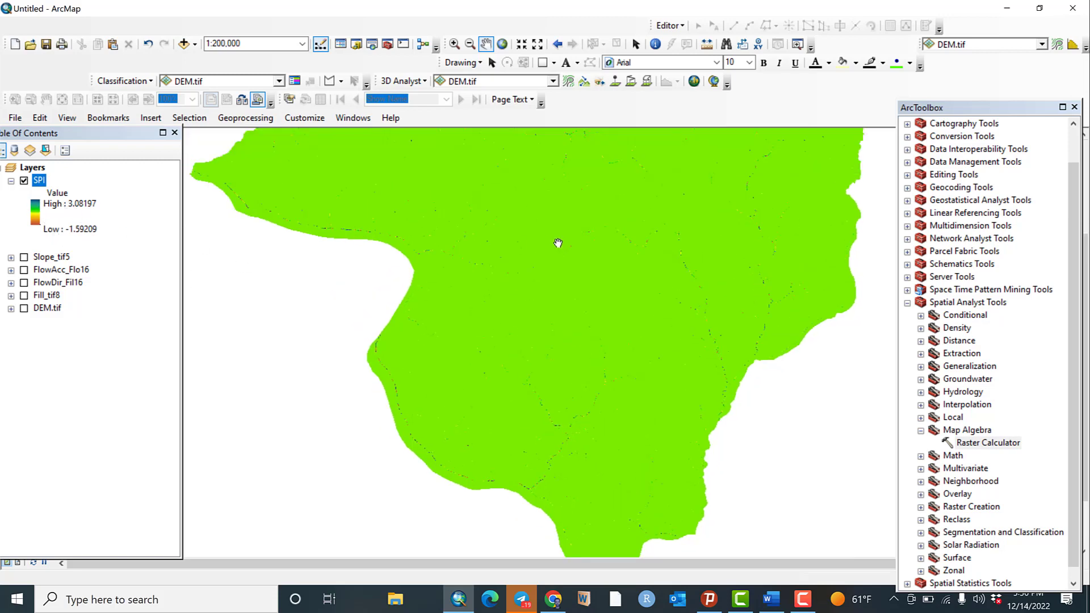
left_click_drag(558, 243, 554, 291)
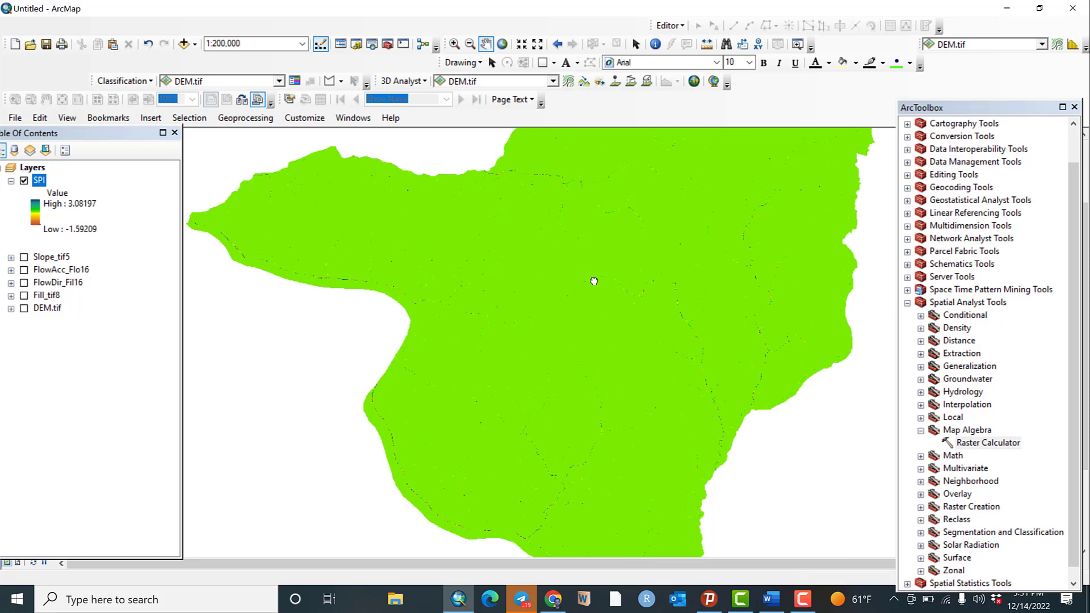
left_click_drag(594, 284, 541, 337)
scroll(602, 295, "down", 2)
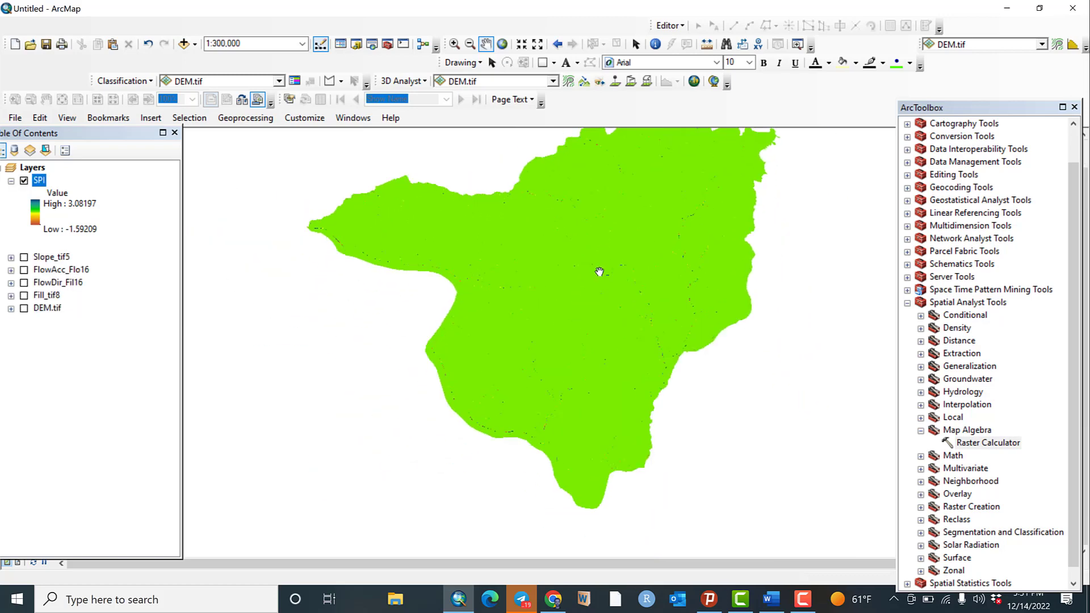
left_click_drag(613, 271, 583, 297)
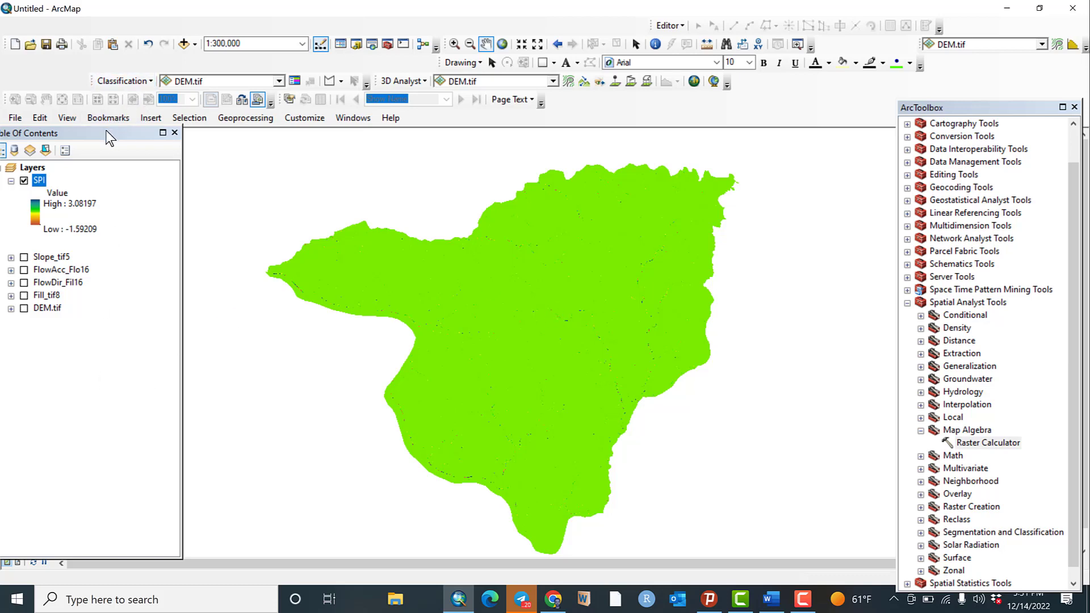
Switch the map to layout view and adjust the data frame on the page.
left_click_drag(106, 130, 106, 116)
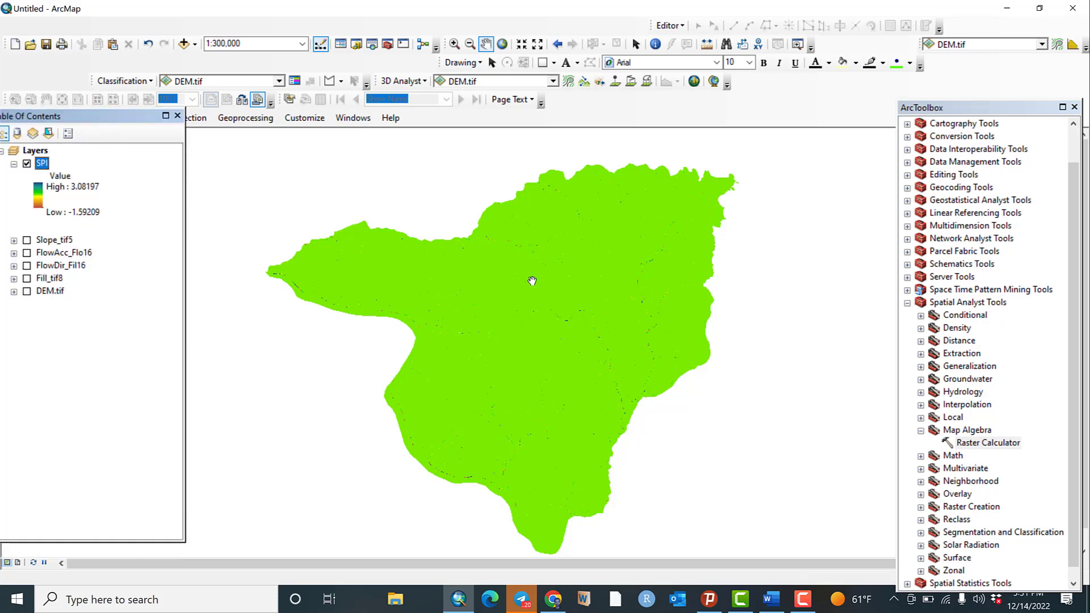
left_click(17, 562)
left_click_drag(433, 351, 424, 351)
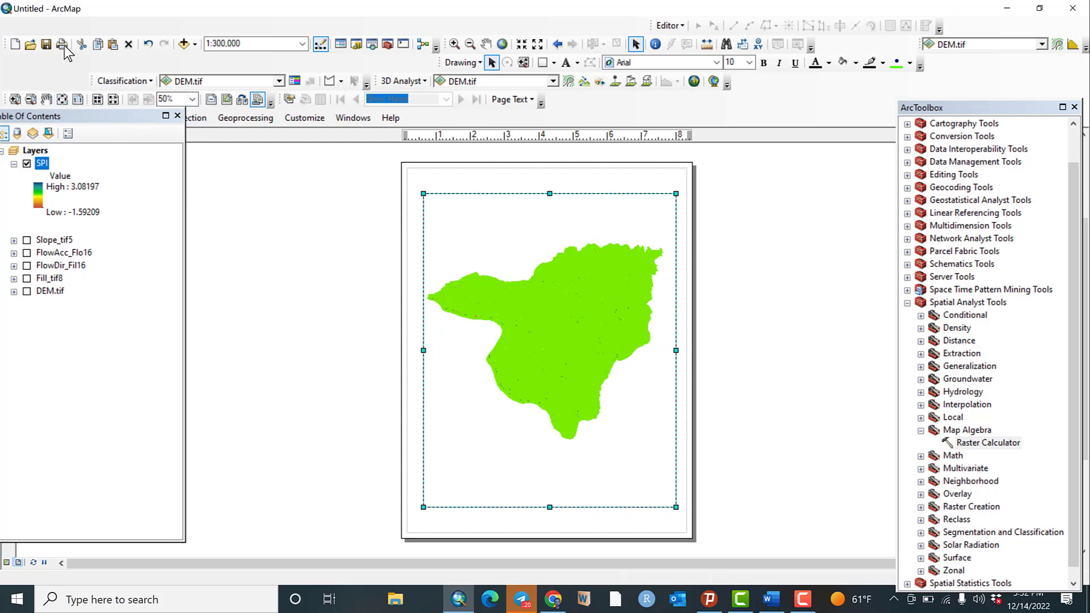
Insert a one-column legend for the SPI layer and place it in the lower-right corner of the data frame.
mouse_move(114, 120)
left_mouse_down()
mouse_move(119, 152)
mouse_move(121, 128)
left_mouse_up()
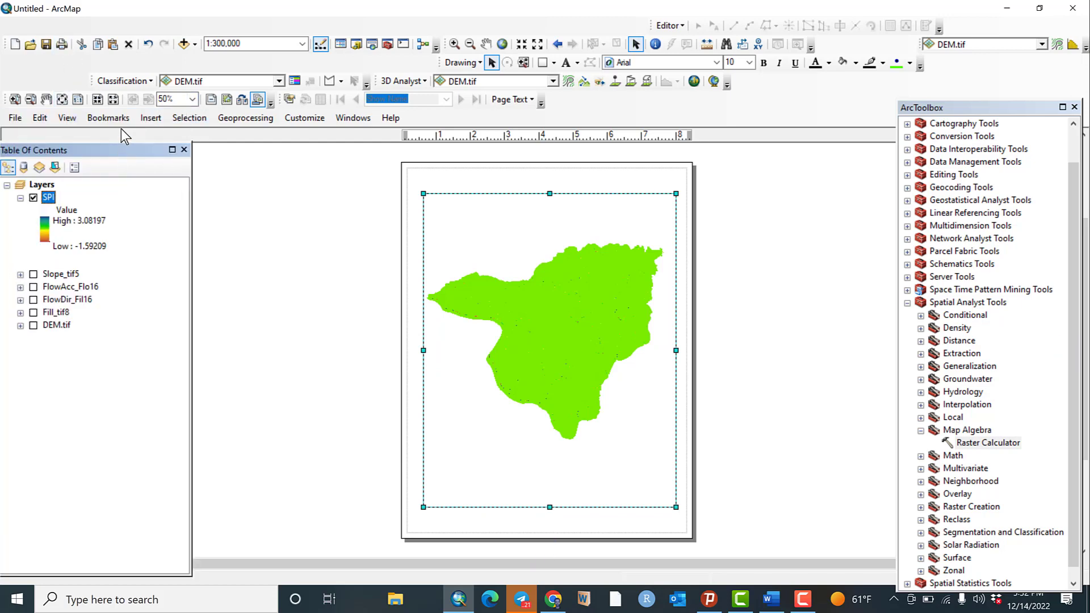
left_click(149, 117)
left_click(196, 220)
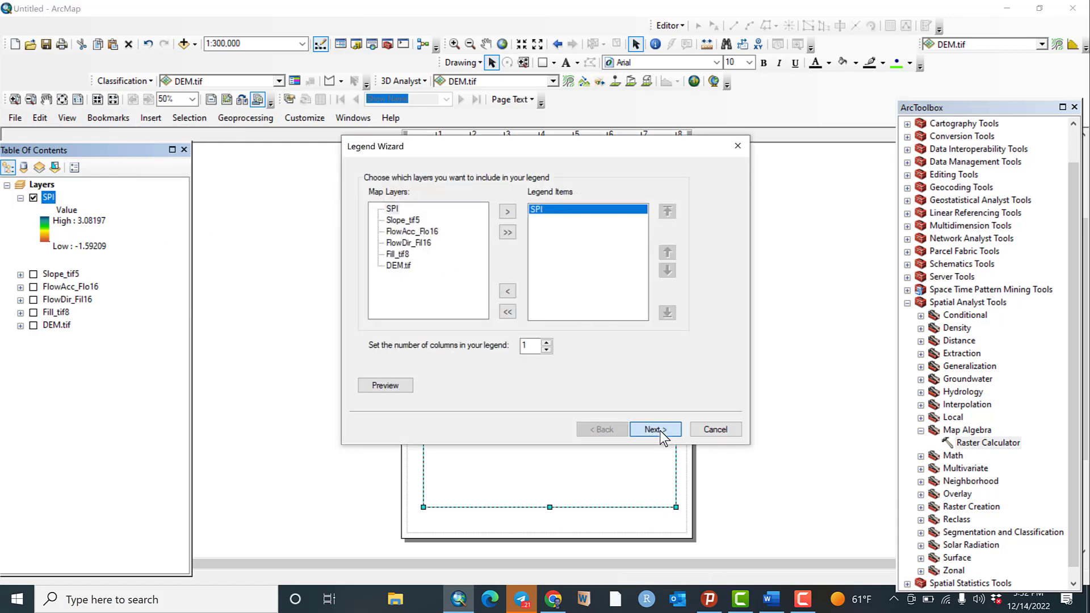
left_click(659, 430)
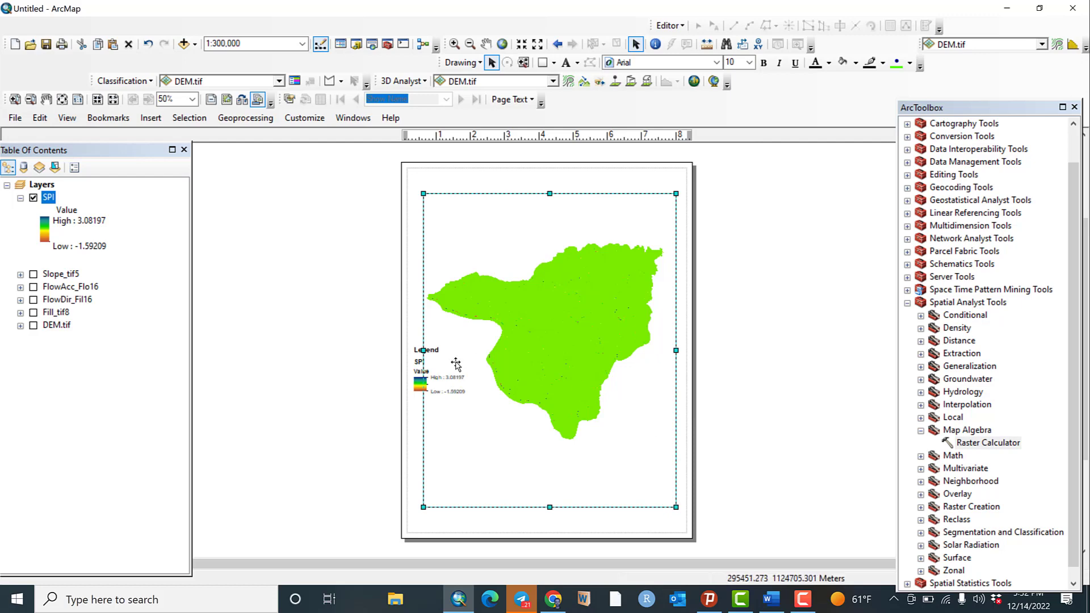
left_click_drag(451, 368, 626, 458)
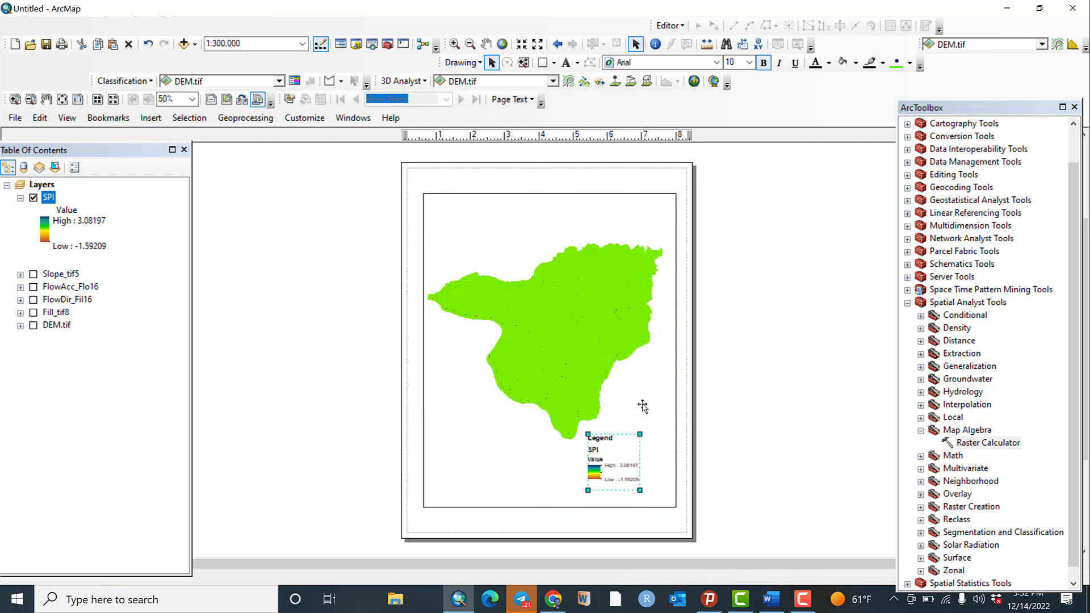
left_click(642, 407)
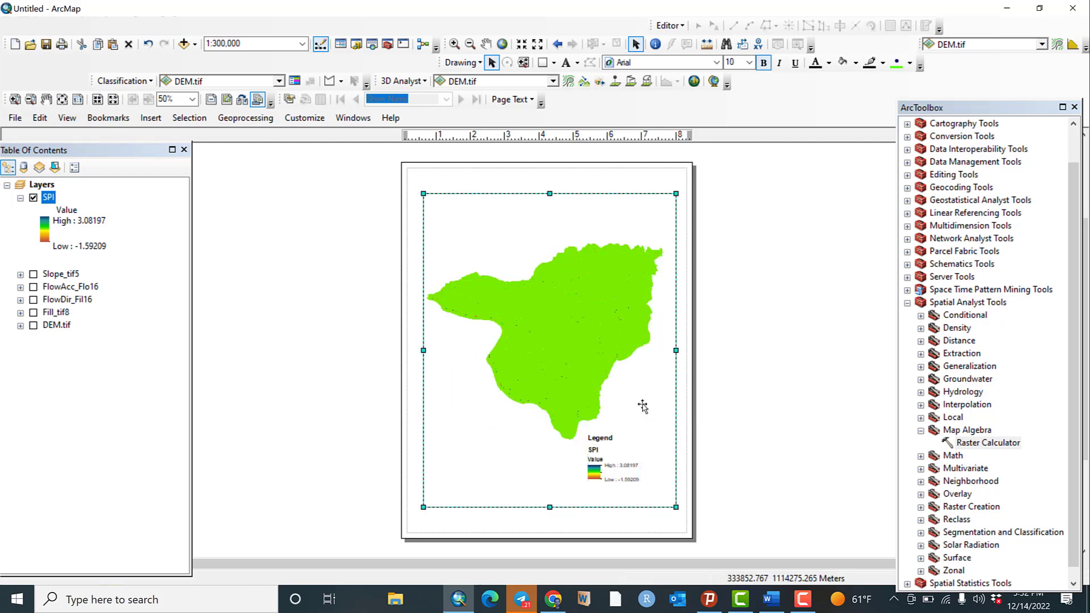
Insert the ESRI North 3 north arrow, enlarged, in the upper-left corner of the data frame.
left_click(146, 114)
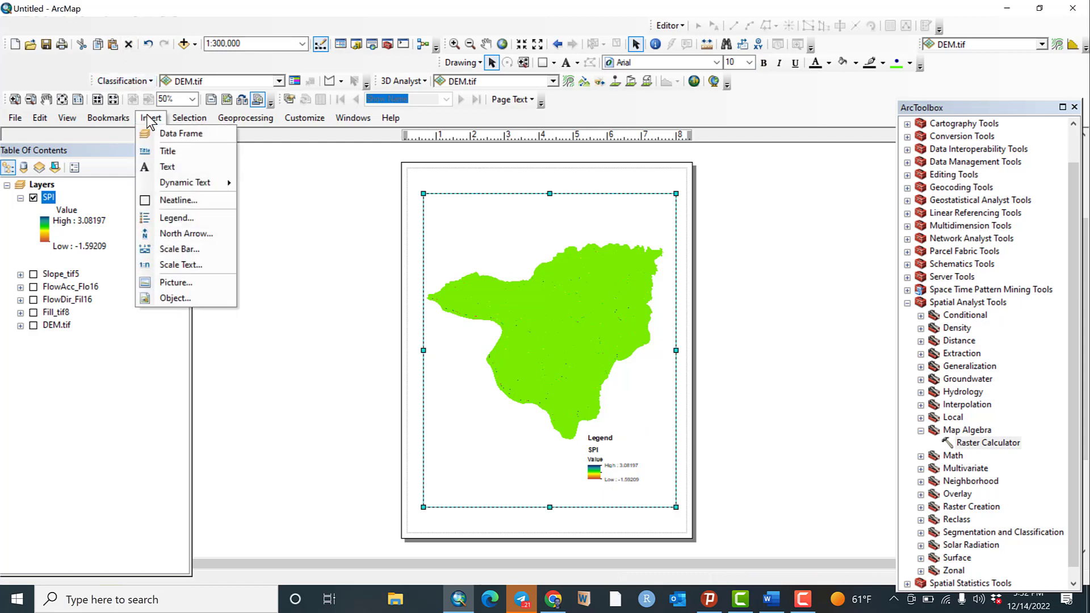
left_click(186, 229)
left_click(180, 94)
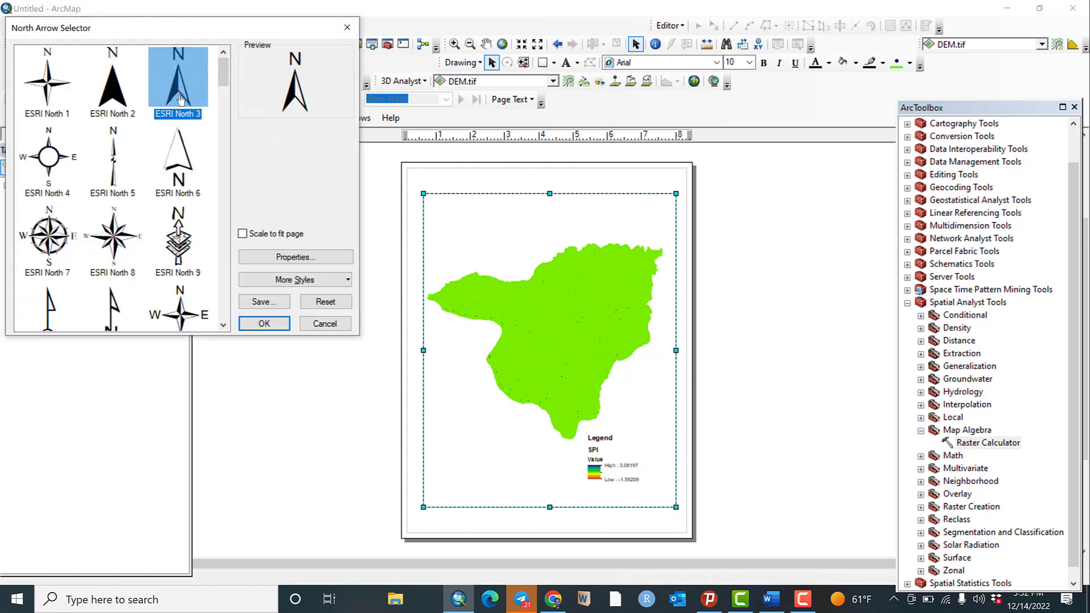
left_click(265, 324)
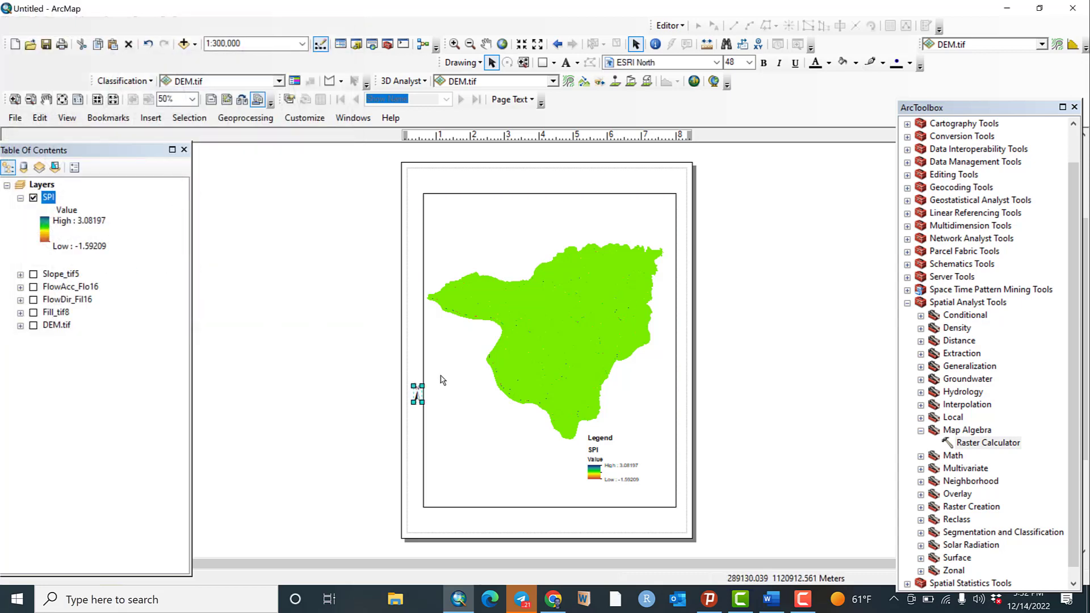
left_click_drag(417, 393, 482, 250)
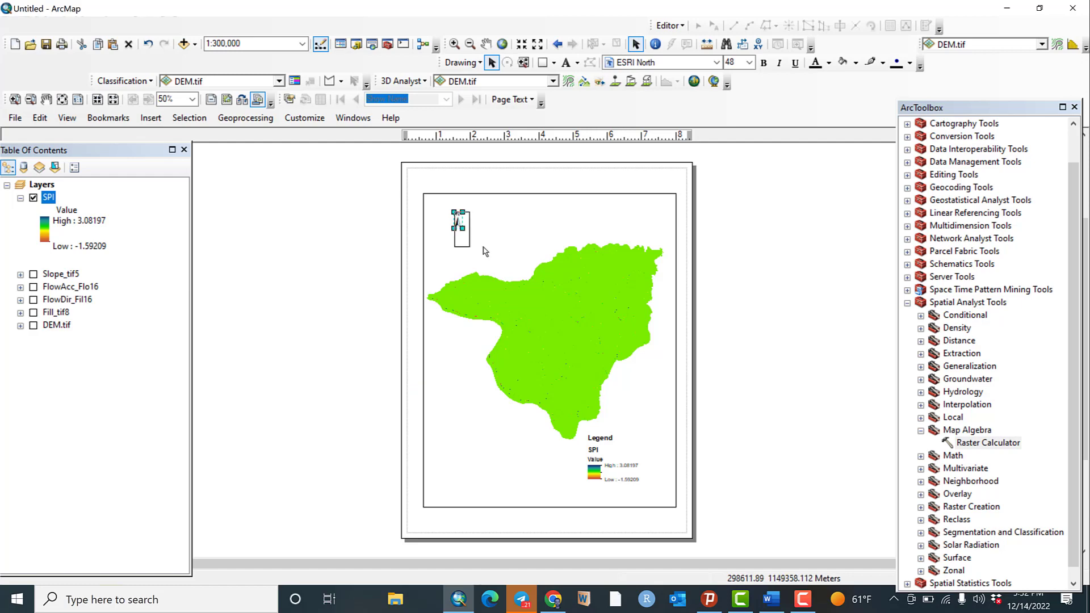
left_click(481, 250)
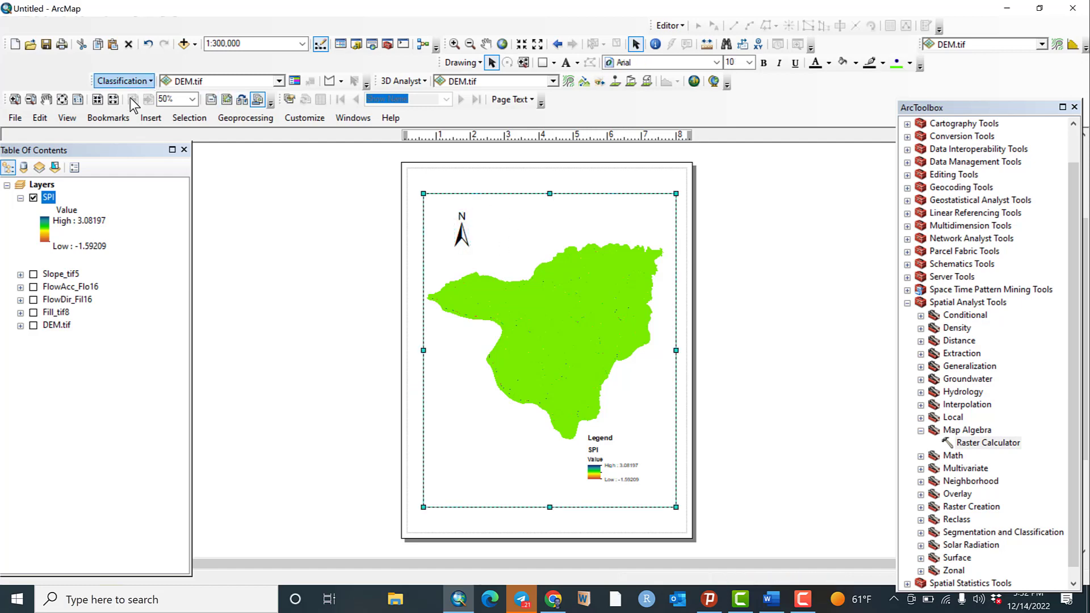
Insert the Alternating Scale Bar 1 scale bar and place it below the watershed, beside the legend.
left_click(151, 117)
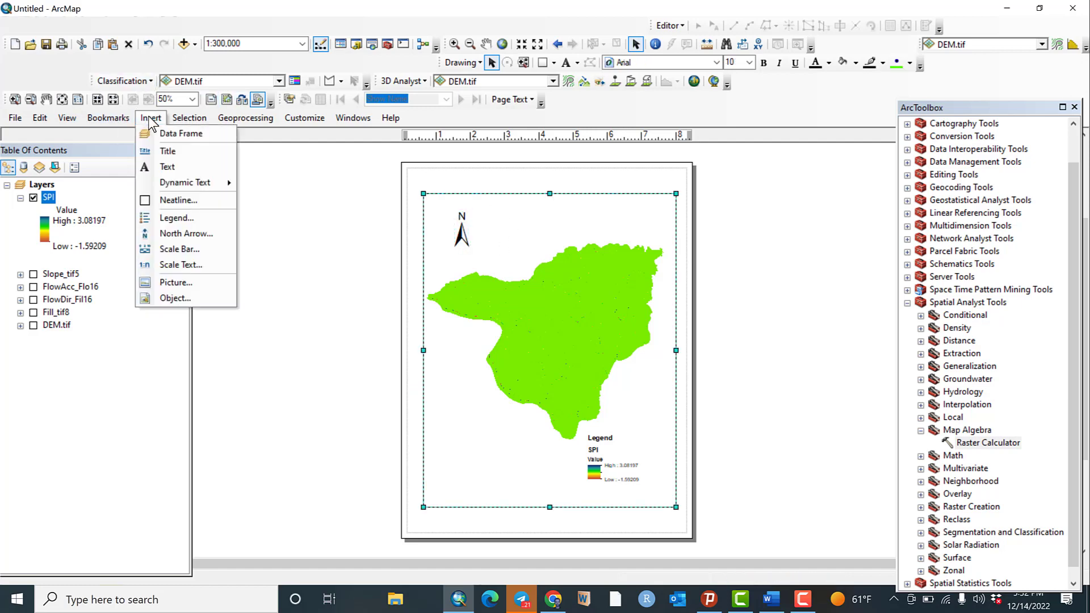
left_click(181, 249)
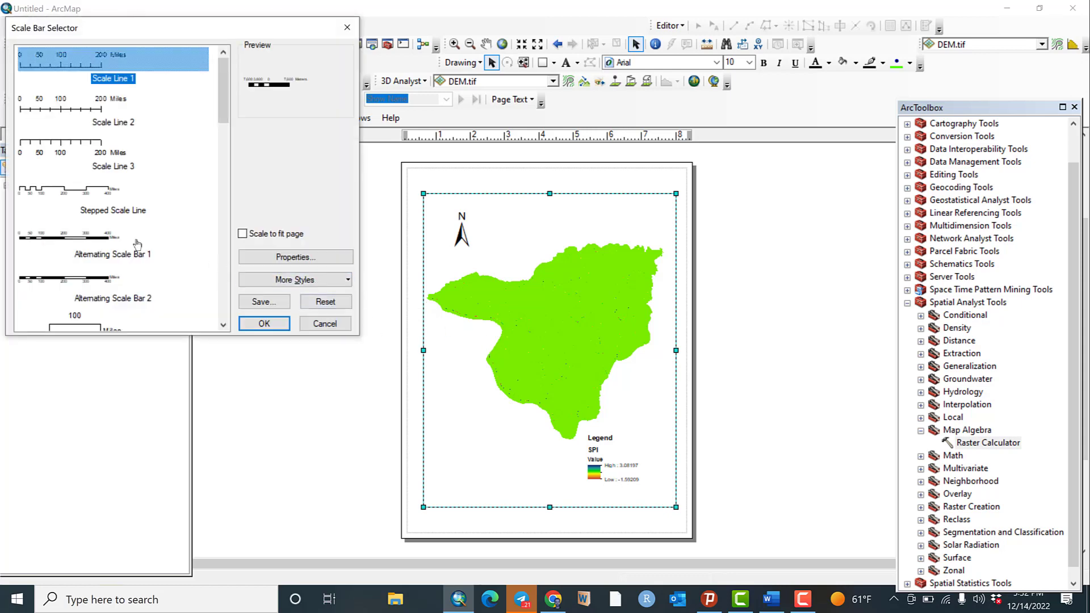
left_click(137, 243)
left_click(266, 324)
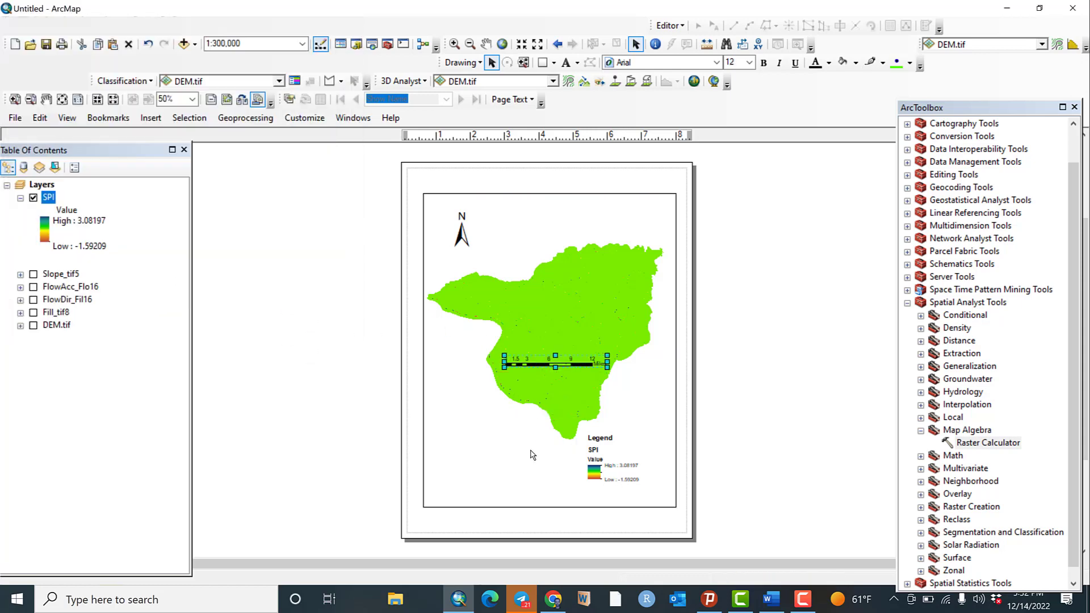
left_click_drag(532, 455, 531, 455)
scroll(532, 456, "down", 3)
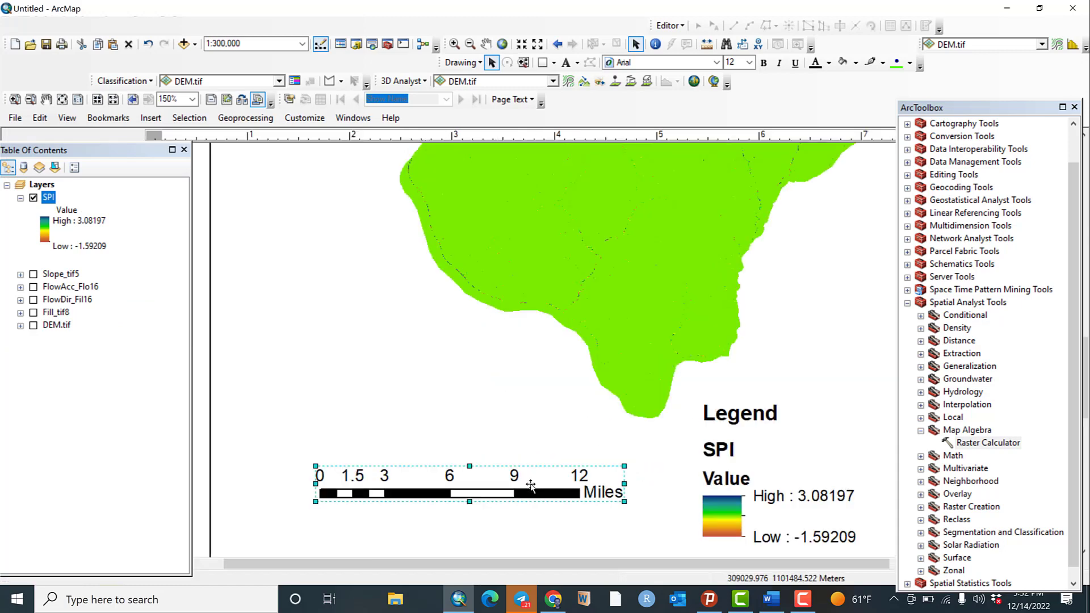
Set the scale bar's division units to Kilometers and its unit label to "km".
right_click(592, 487)
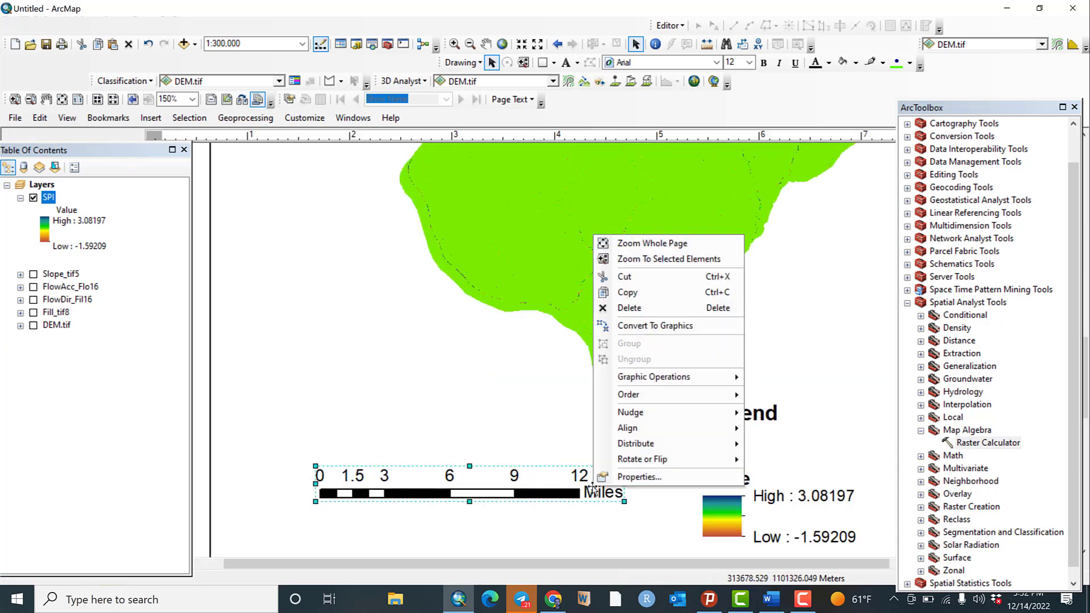
left_click(604, 477)
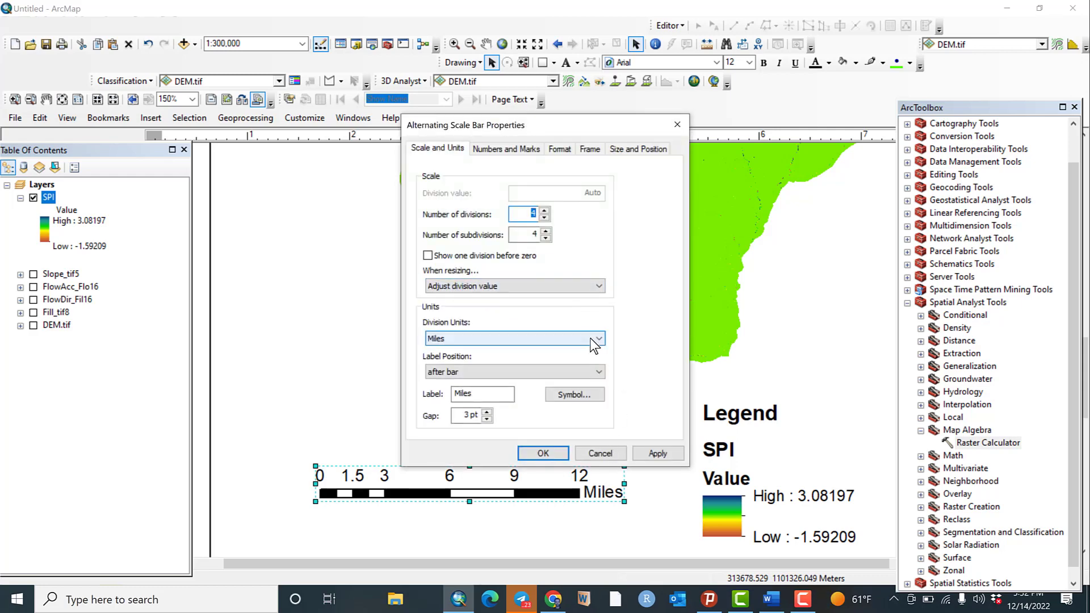
left_click(515, 339)
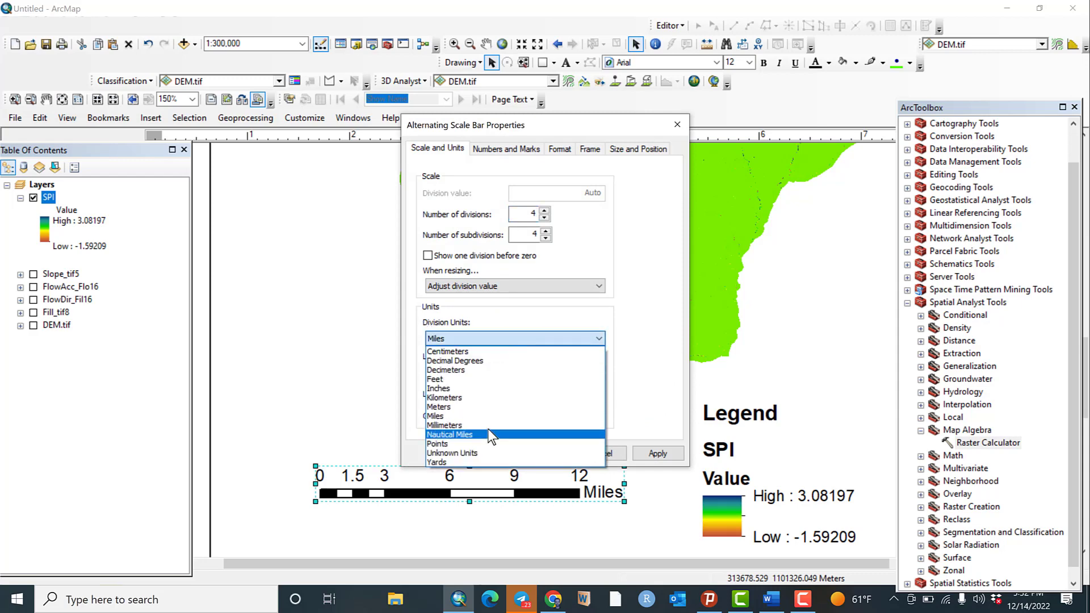
left_click(485, 398)
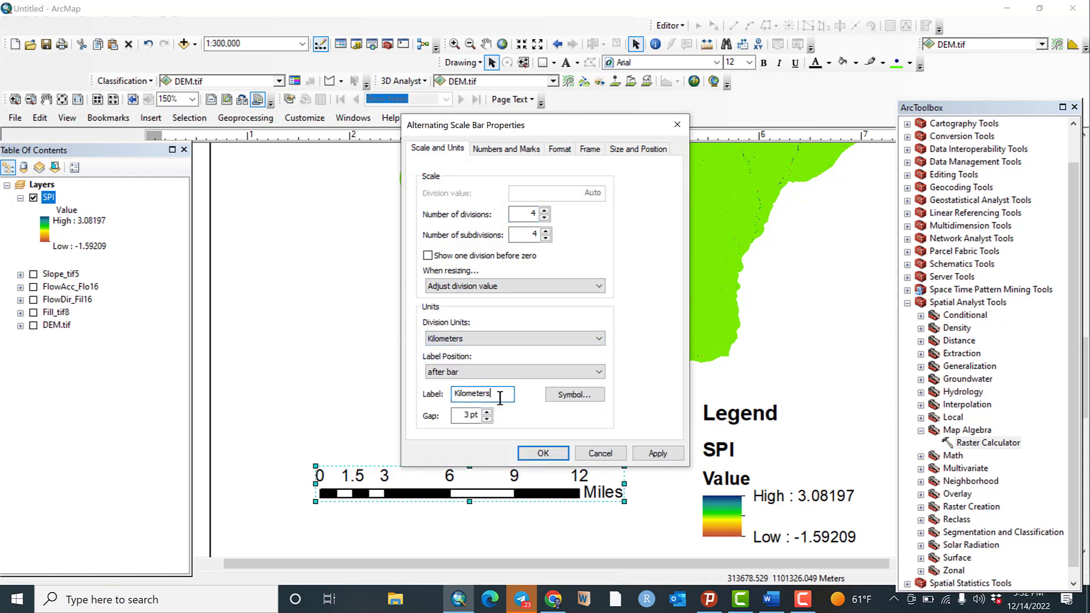
left_click_drag(499, 397, 420, 390)
type("km")
left_click(657, 453)
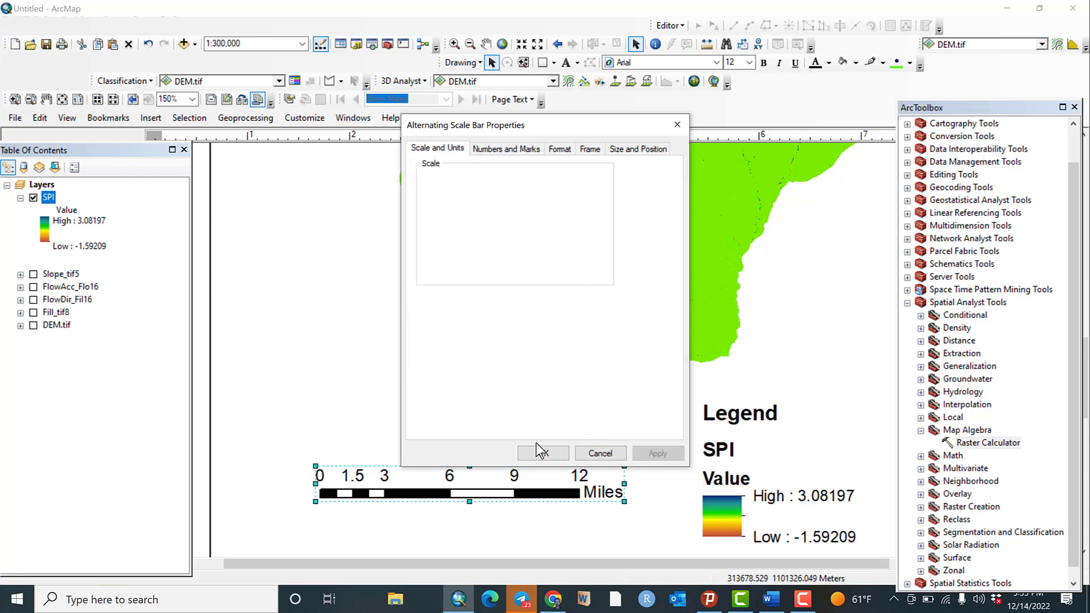
left_click(543, 453)
left_click(516, 402)
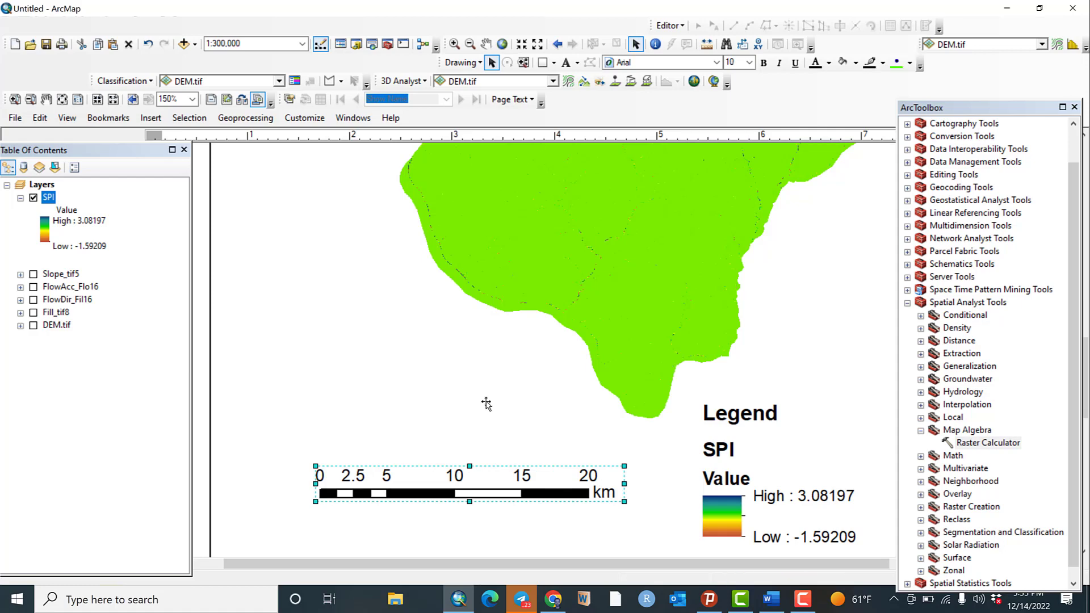
Add a graticule with lines and labels to the data frame, with parallels and meridians every 10 minutes.
scroll(488, 405, "down", 3)
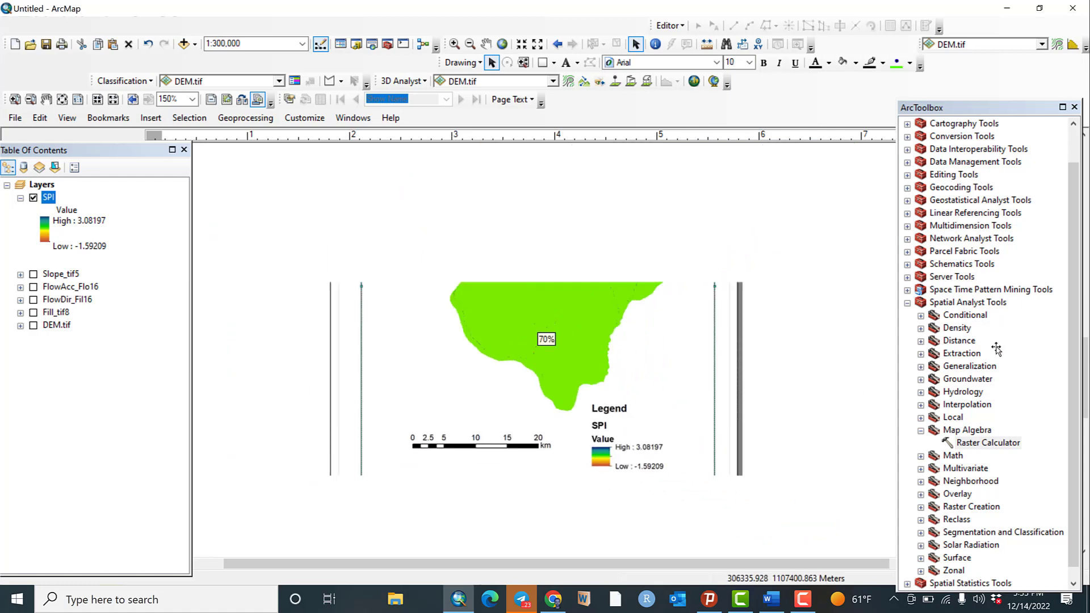
left_click_drag(1074, 428, 1072, 399)
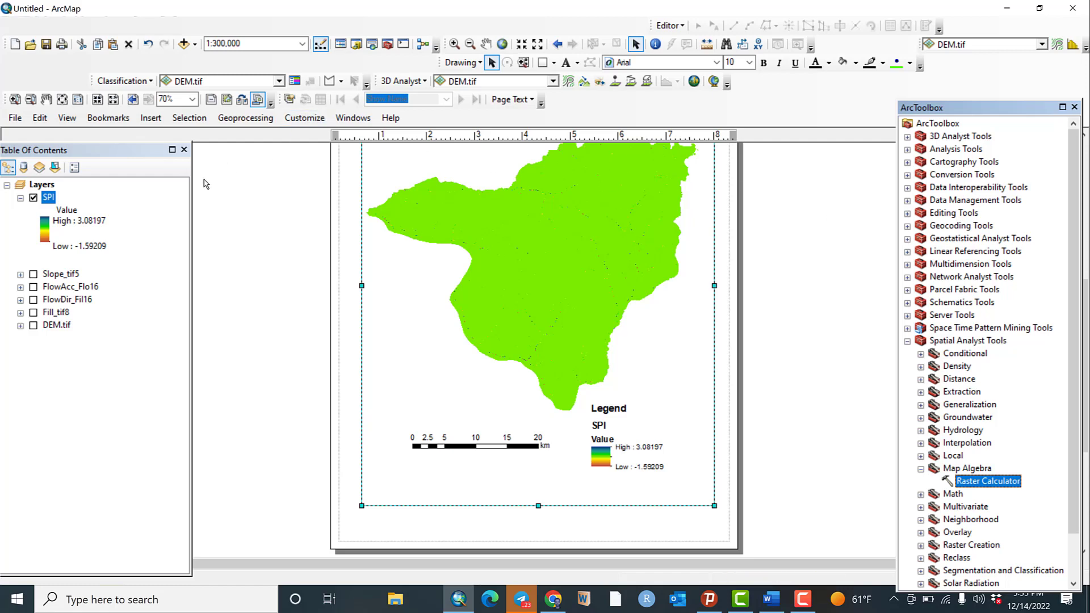
right_click(445, 273)
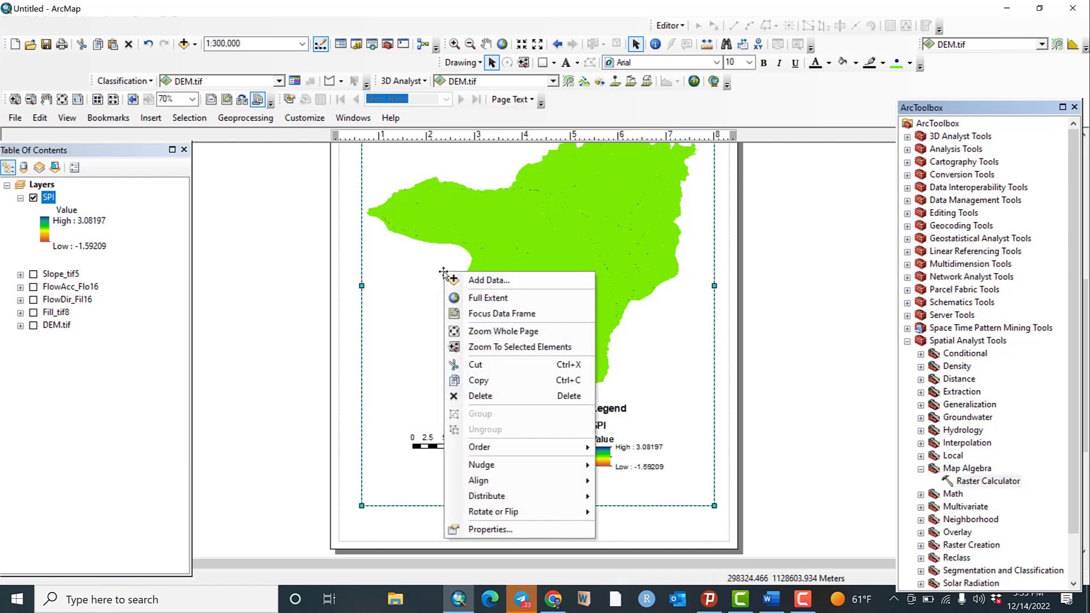
left_click(523, 531)
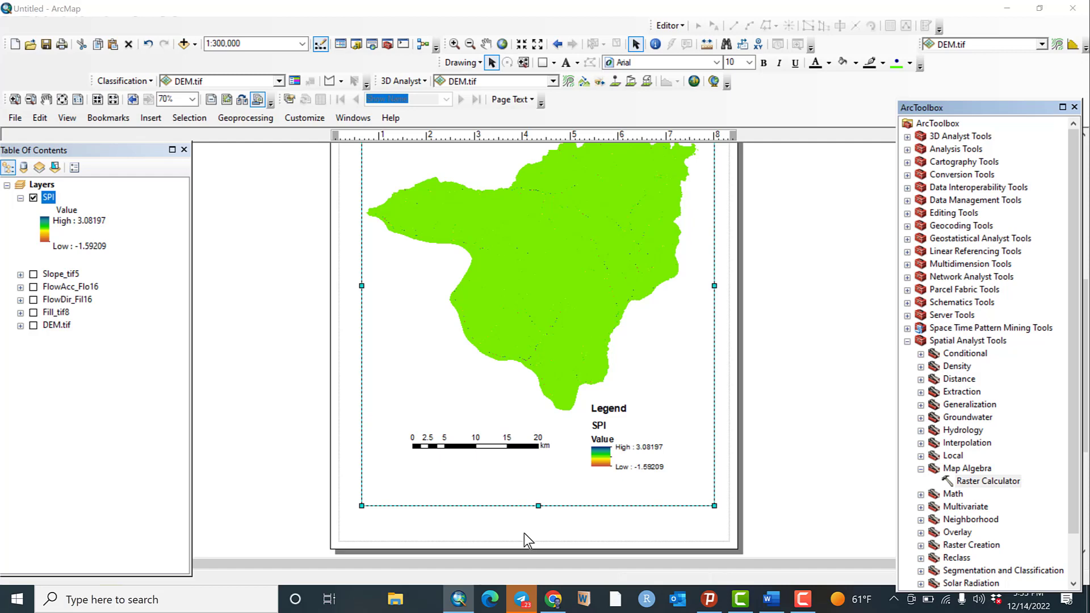
left_click(620, 162)
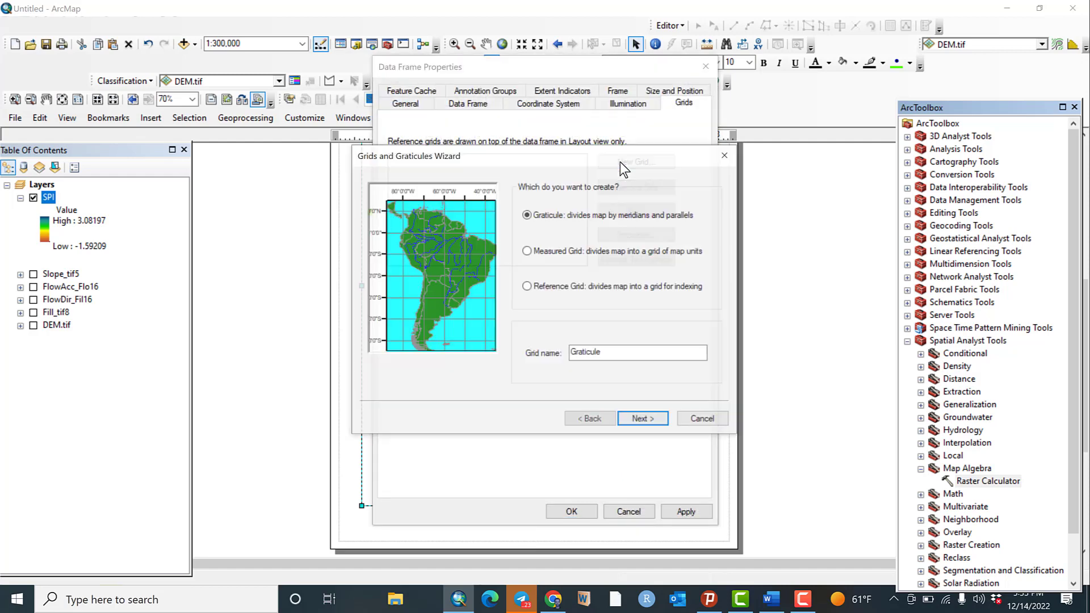
left_click(644, 420)
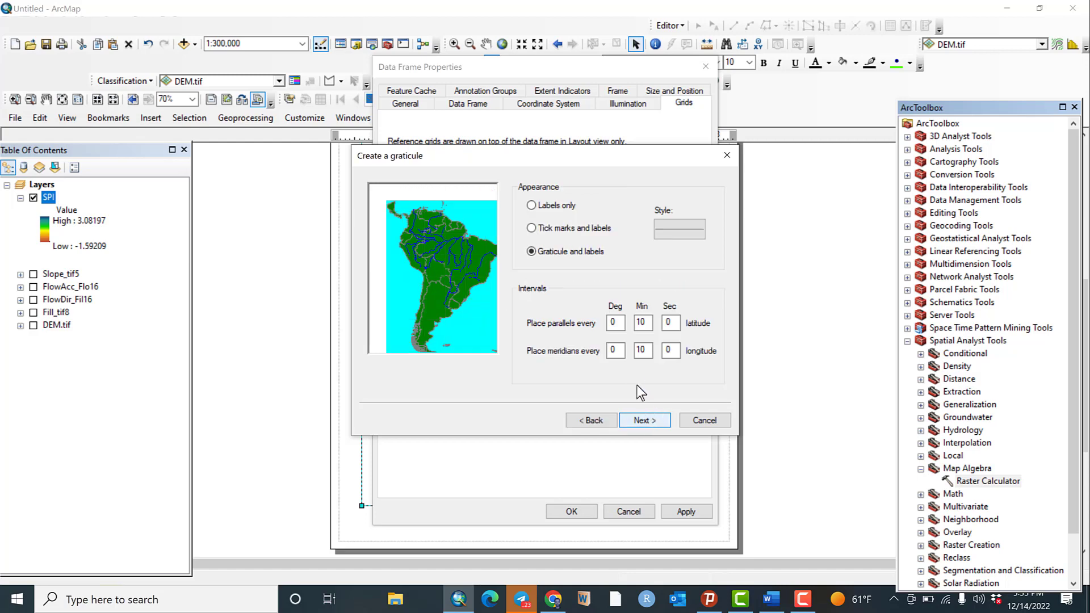
left_click(647, 418)
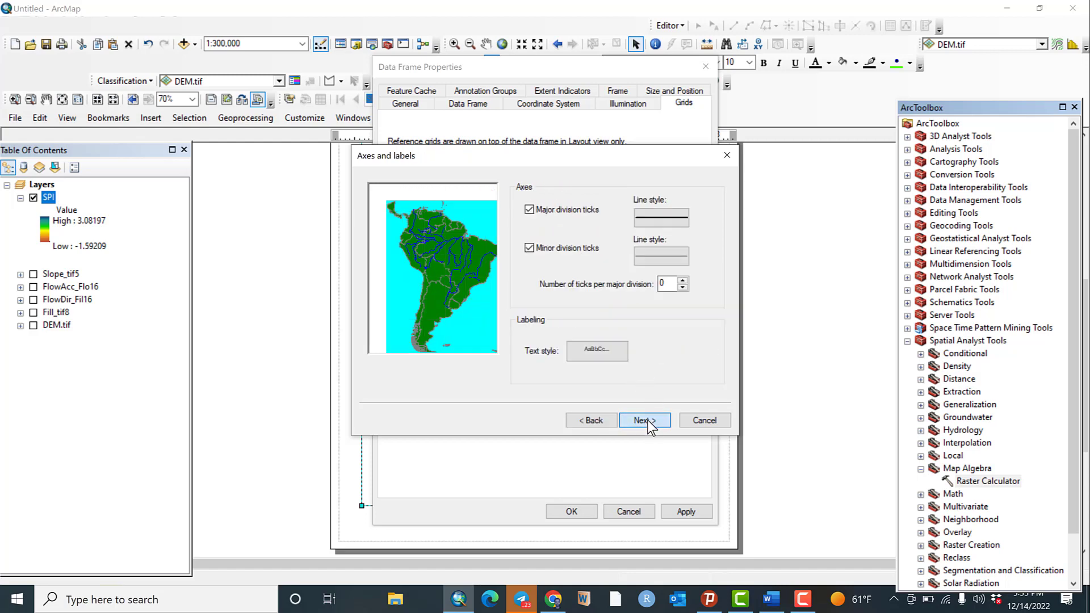
left_click(646, 420)
left_click(647, 420)
left_click(679, 509)
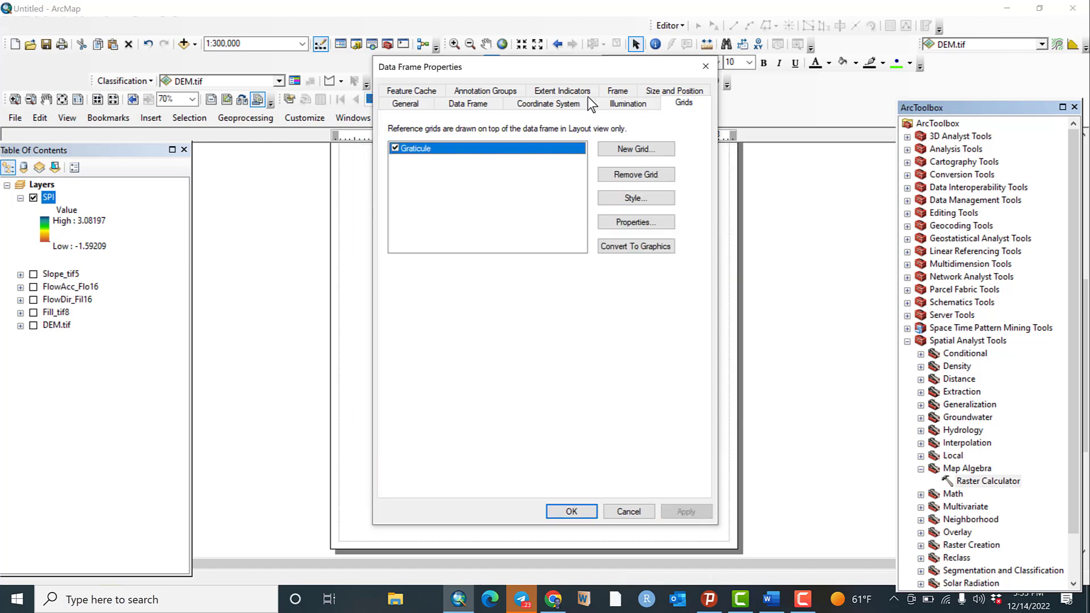
Set the graticule to show neither lines nor ticks inside the data frame.
left_click_drag(588, 66, 333, 90)
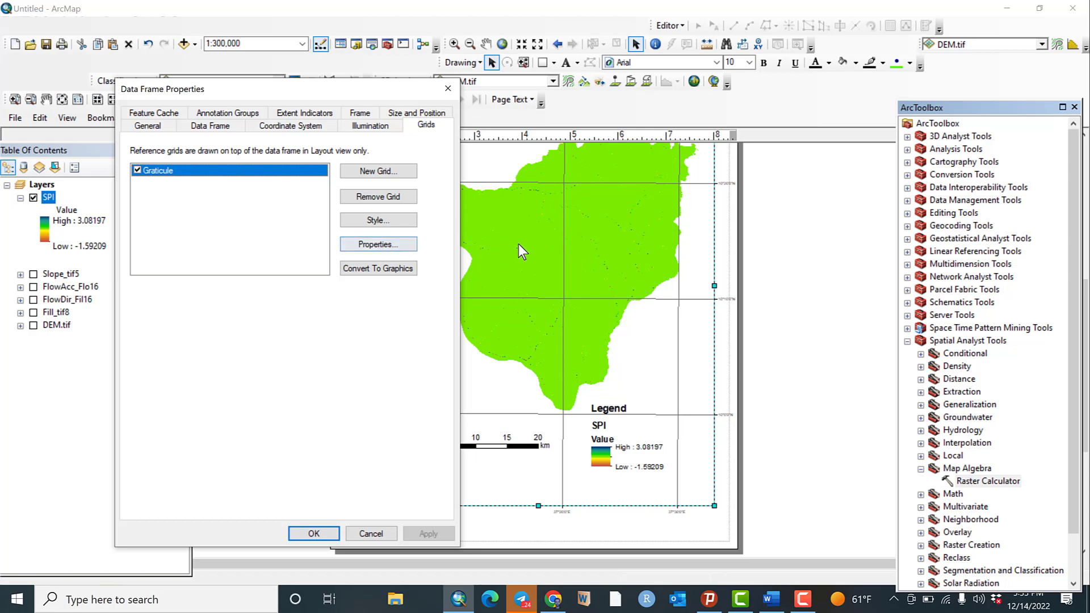
left_click(385, 243)
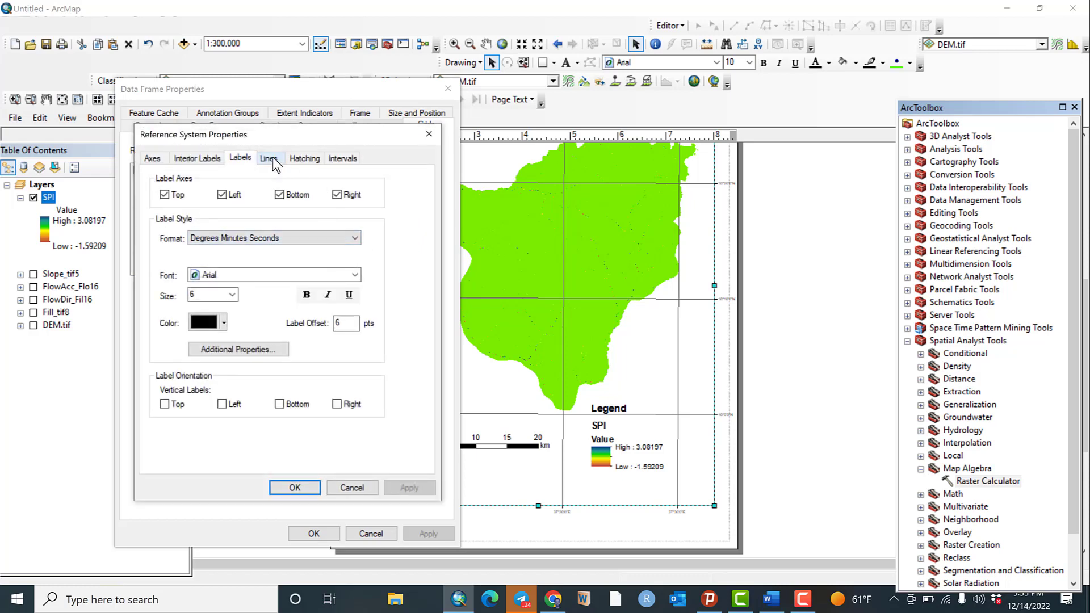
left_click(269, 159)
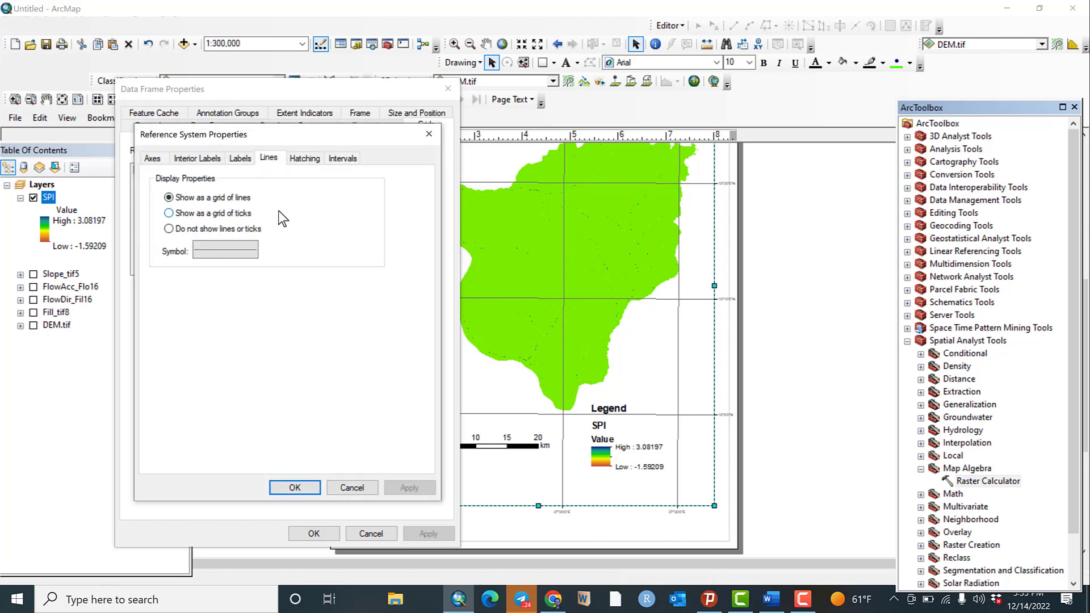
left_click(186, 231)
left_click(298, 487)
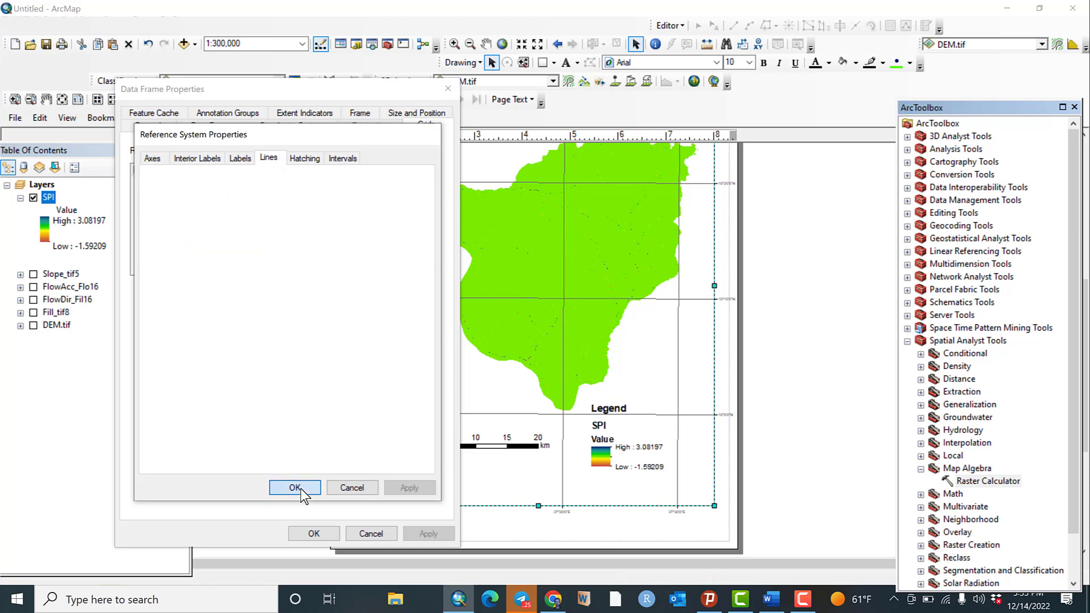
left_click(429, 532)
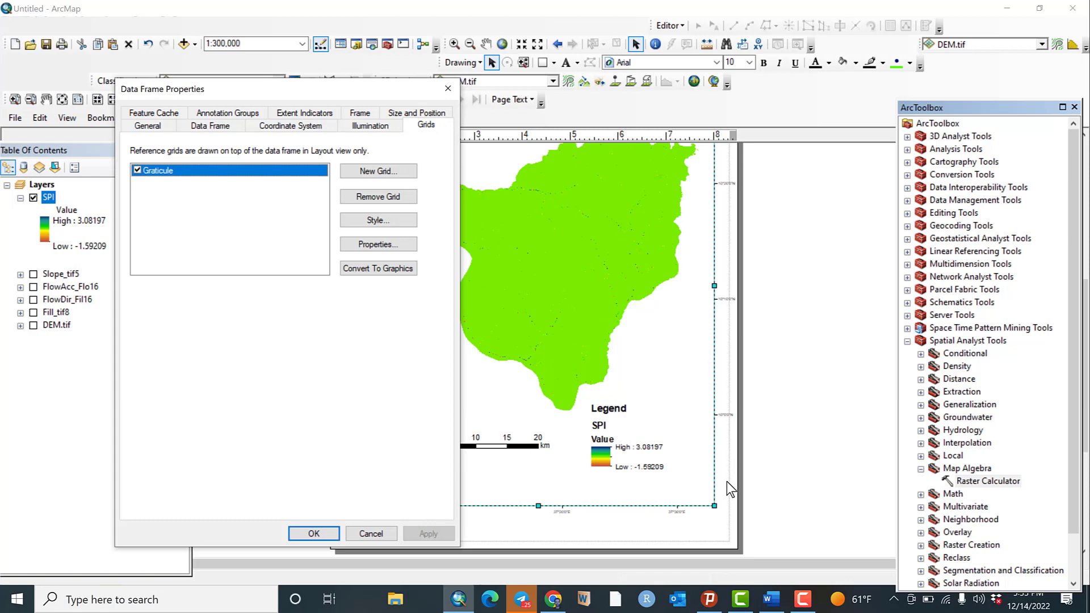
Orient the graticule's labels vertically on the left and right axes.
left_click(391, 245)
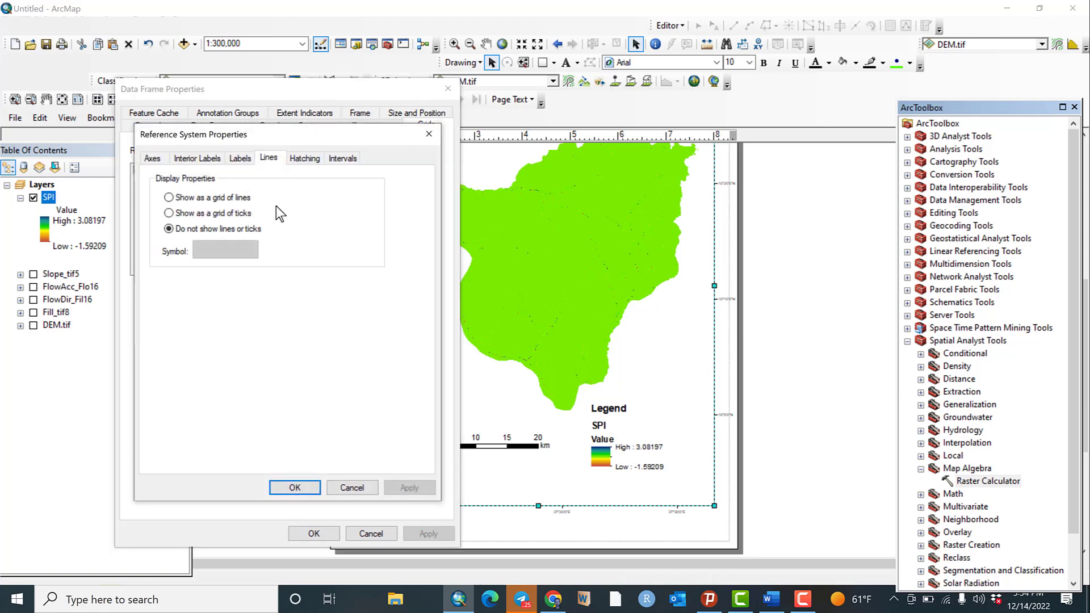
left_click(241, 158)
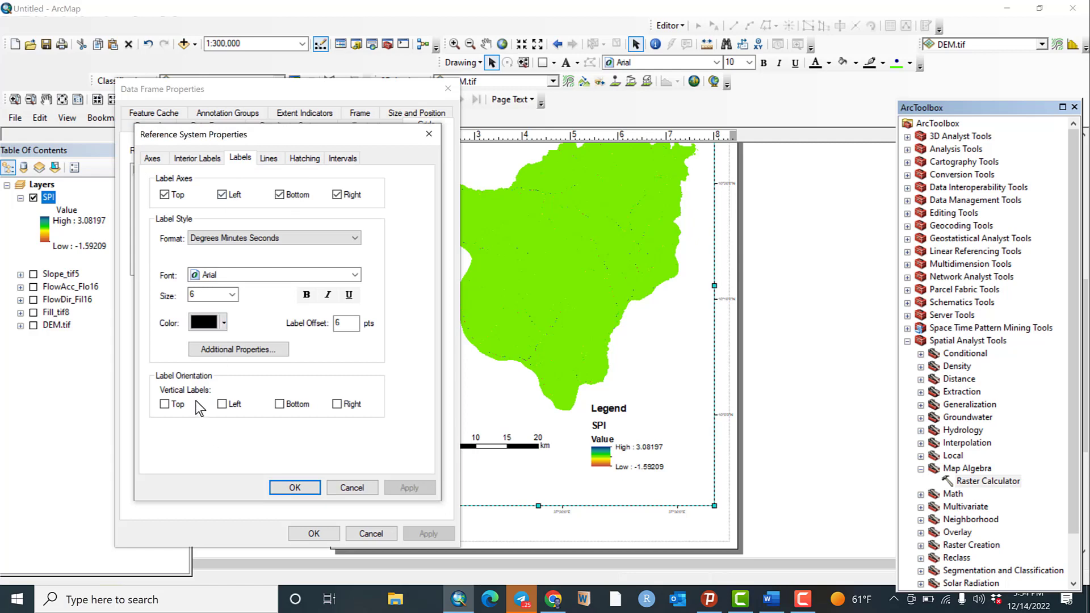
left_click(337, 404)
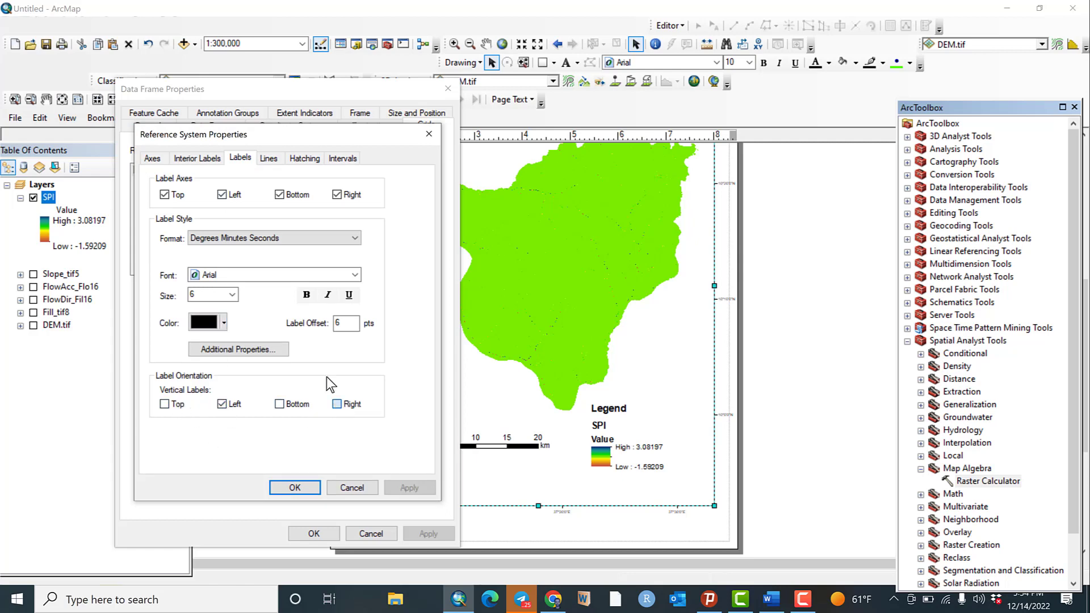
Format the graticule labels in Times New Roman, size 12, bold, and apply the grid settings to the data frame.
left_click(354, 275)
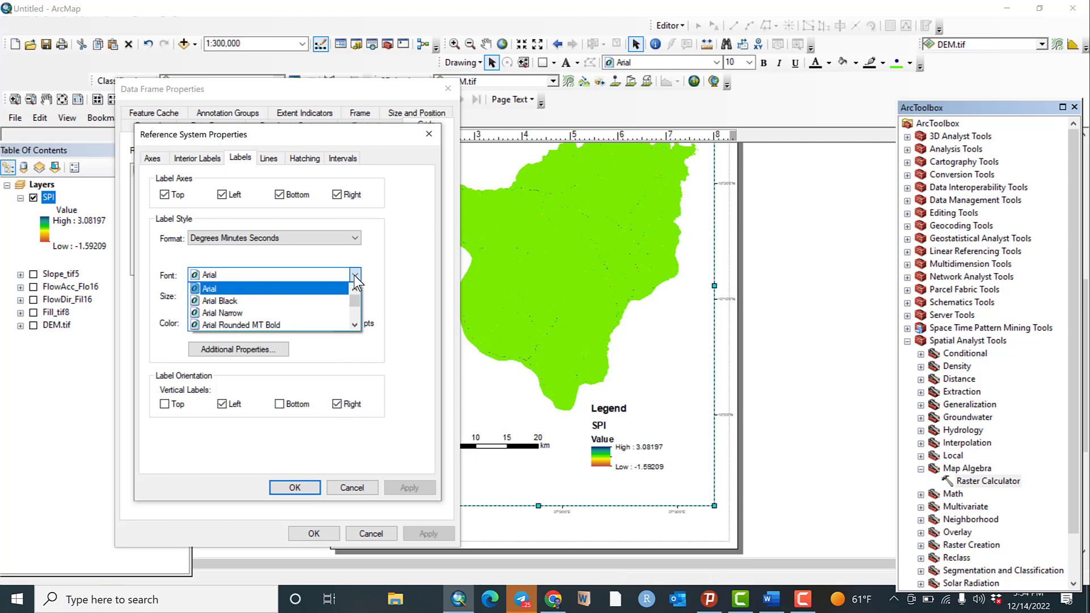
key("t")
key("i")
left_click(286, 325)
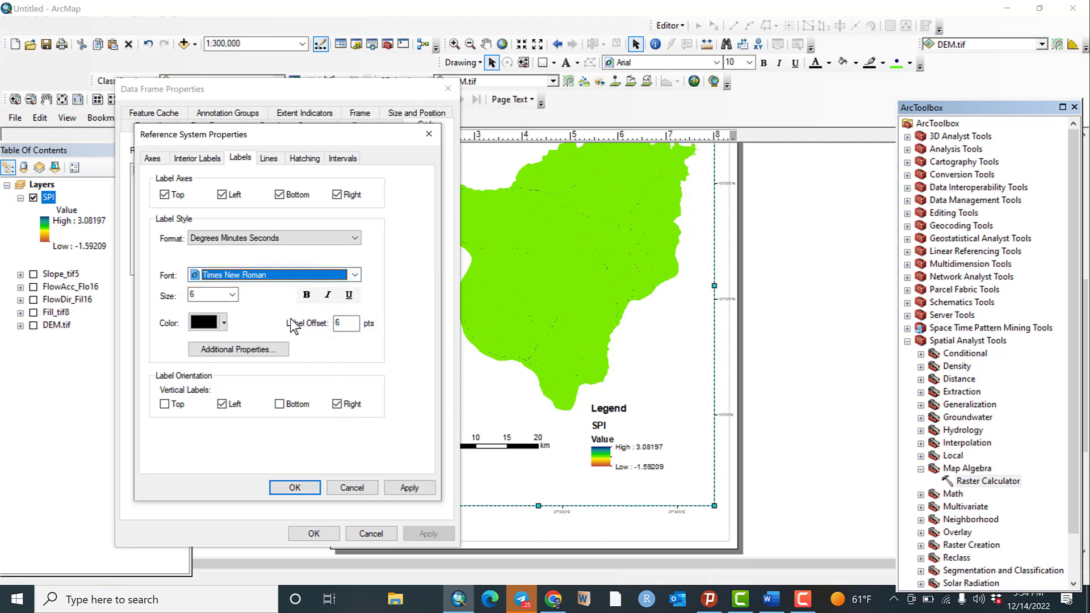
left_click(232, 295)
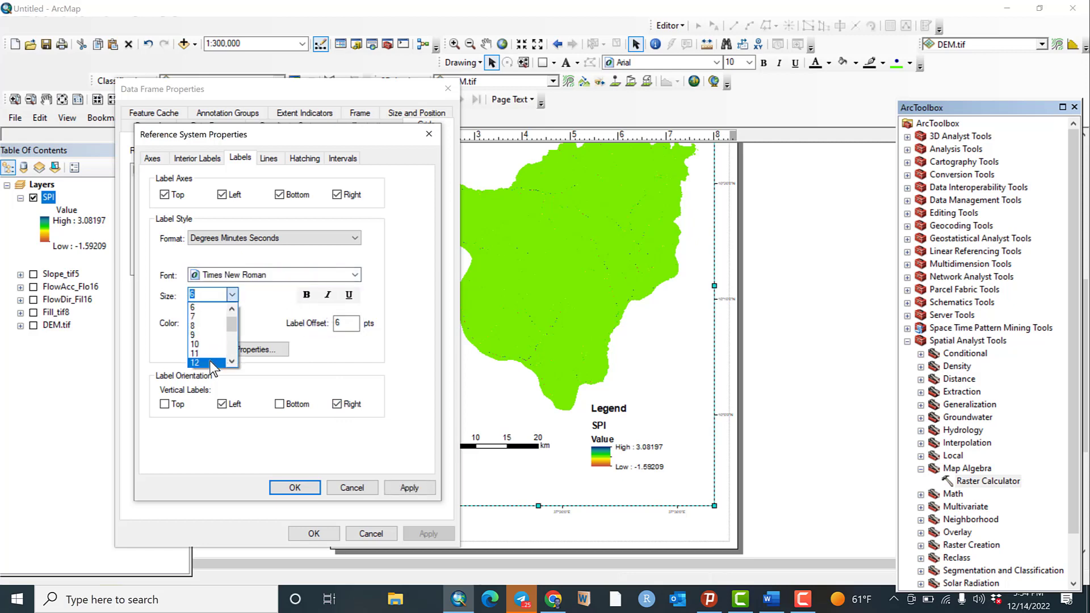
left_click(210, 362)
left_click(306, 295)
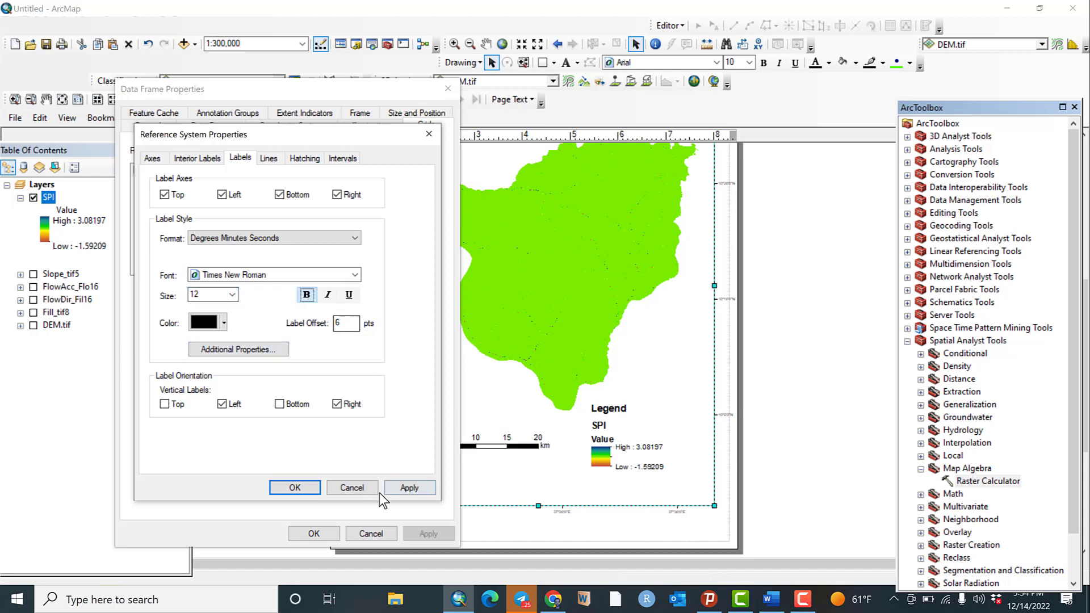
left_click(409, 487)
left_click(295, 488)
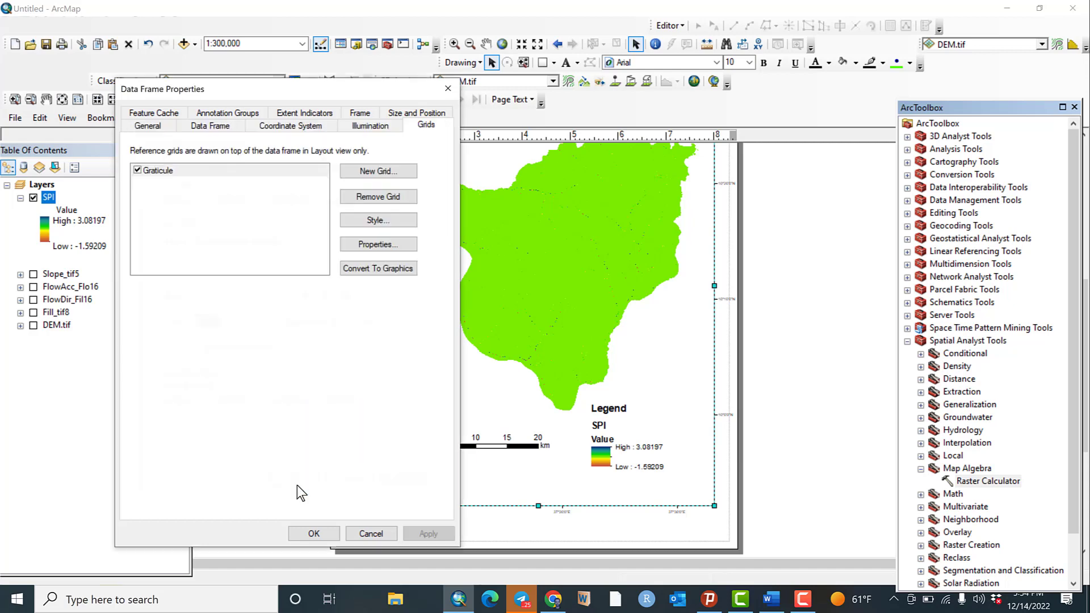
left_click(425, 536)
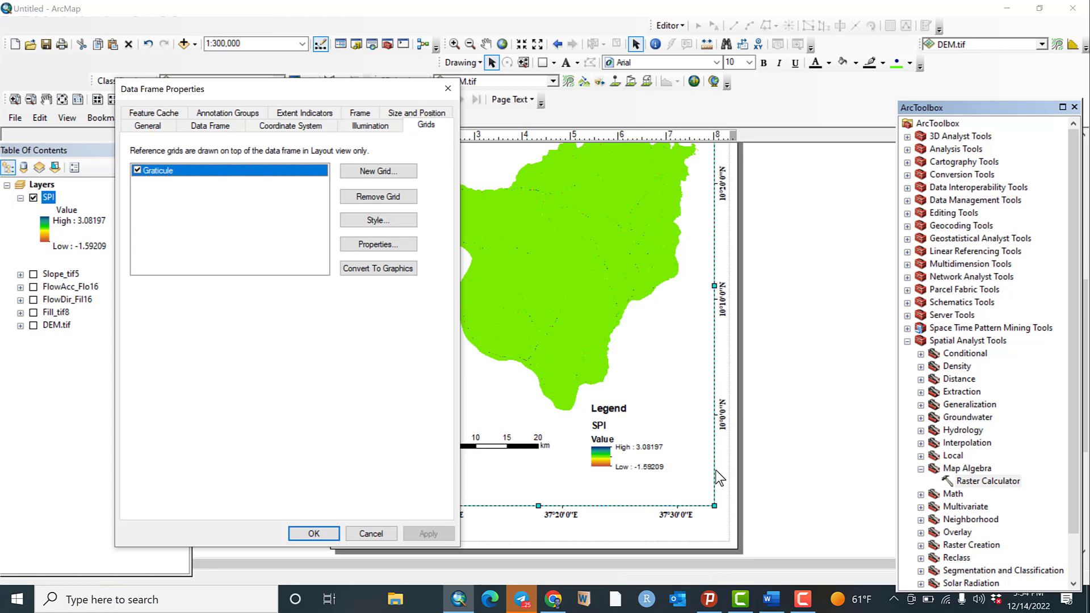
left_click(329, 532)
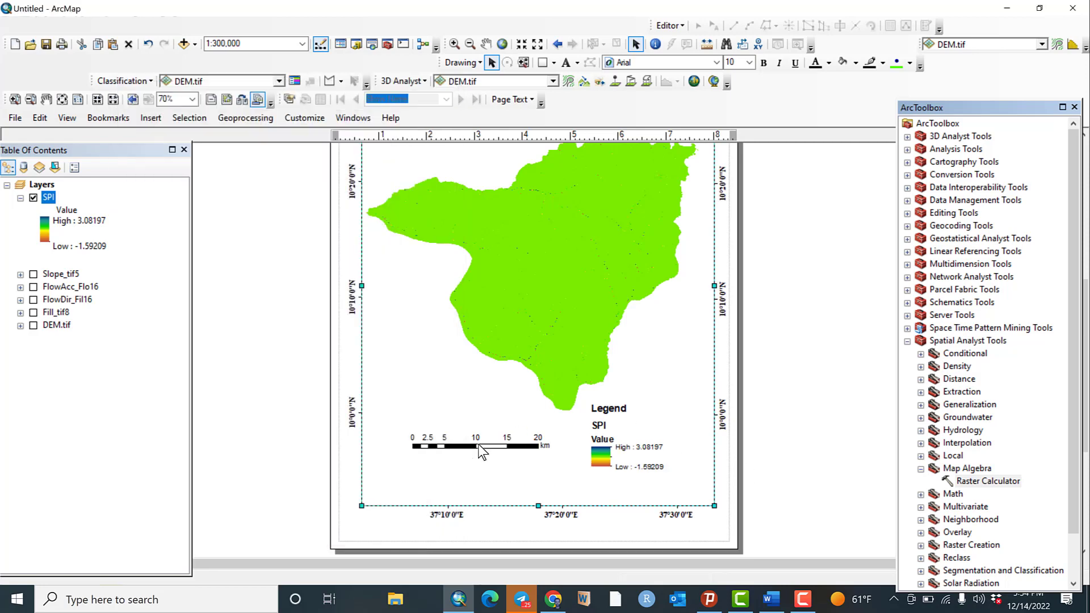
left_click(1077, 361)
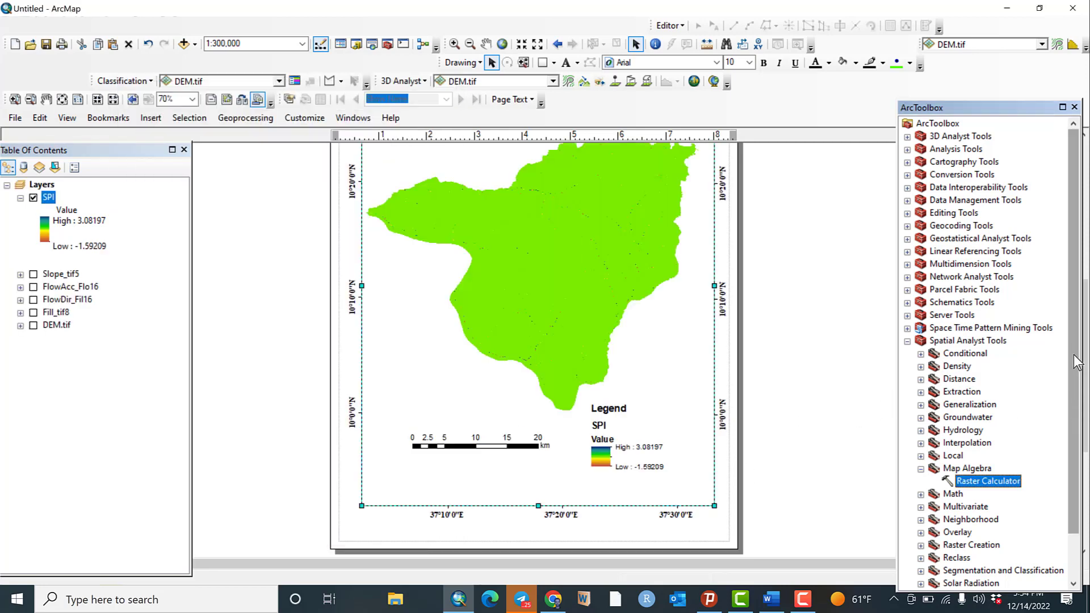
scroll(762, 284, "up", 3)
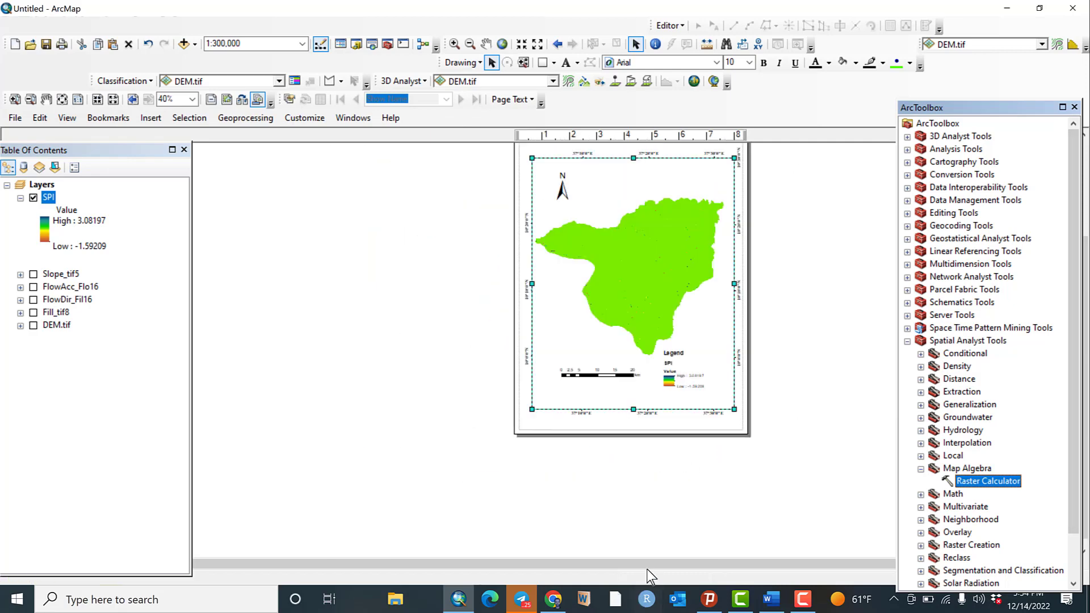
Start a neatline placed around all layout elements, with a 3.0 Point border.
left_click(1074, 106)
scroll(777, 295, "down", 3)
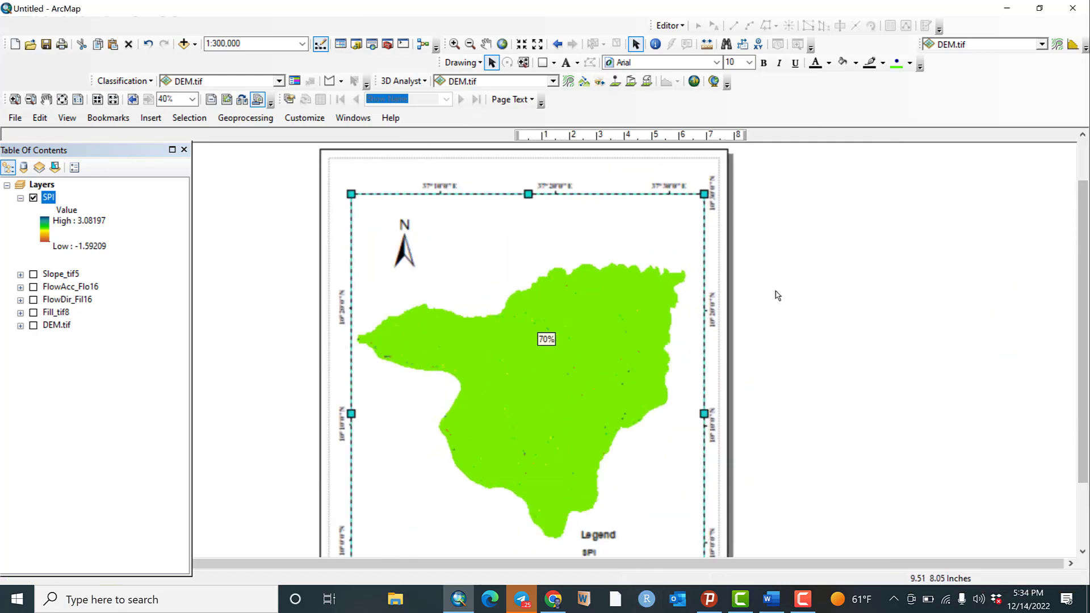
left_click(151, 118)
left_click(177, 200)
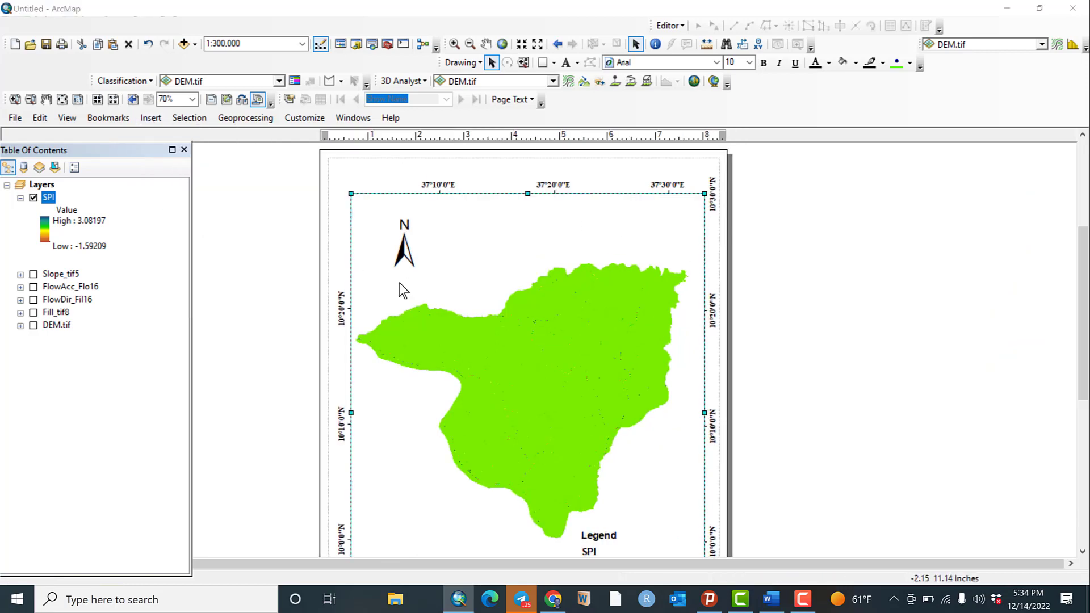
left_click(447, 249)
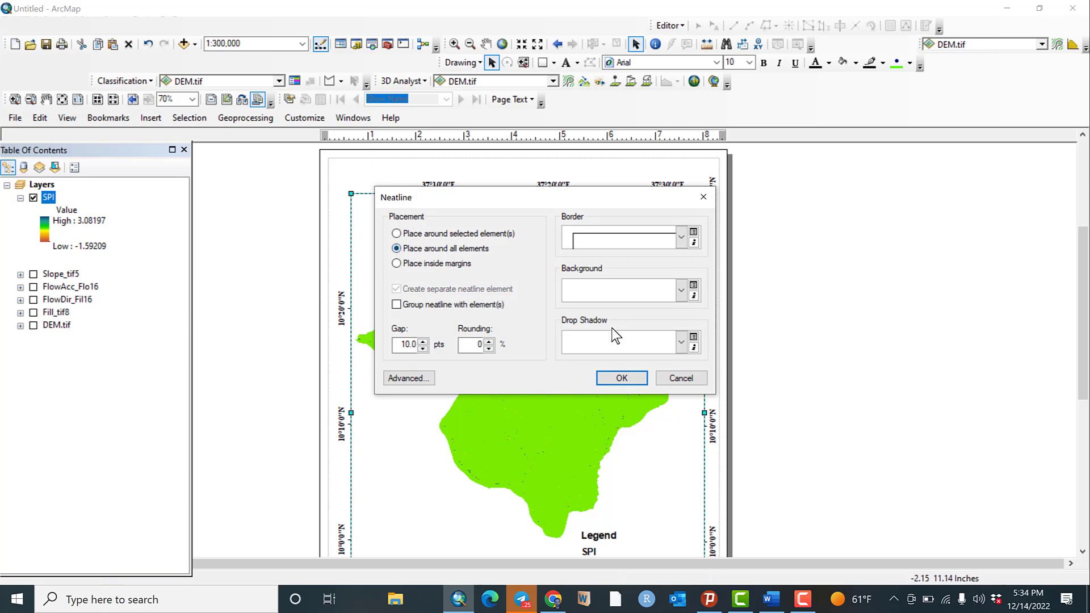
left_click(682, 240)
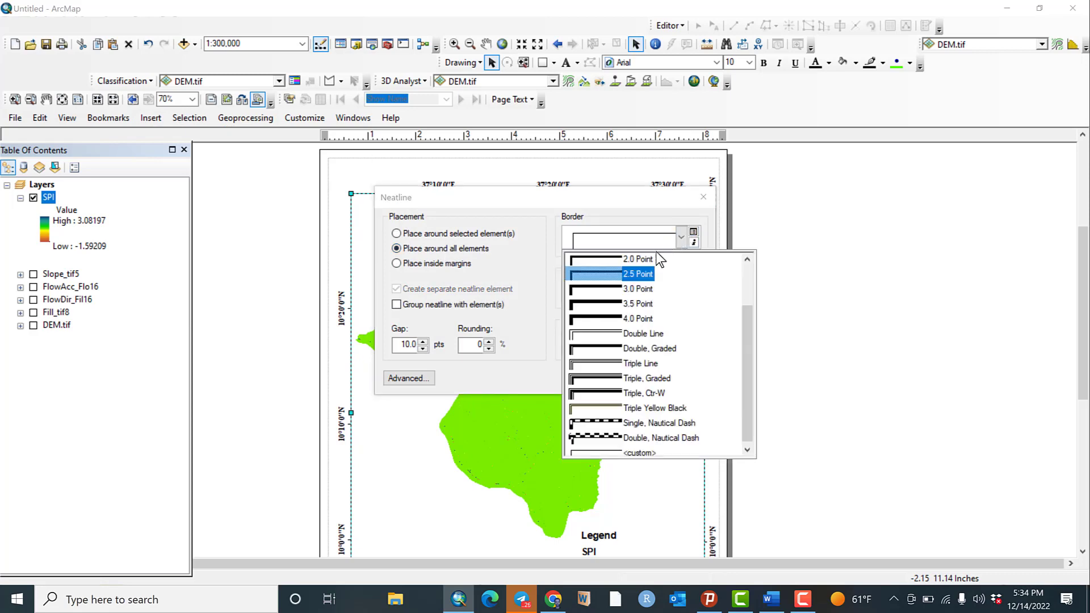
left_click(635, 290)
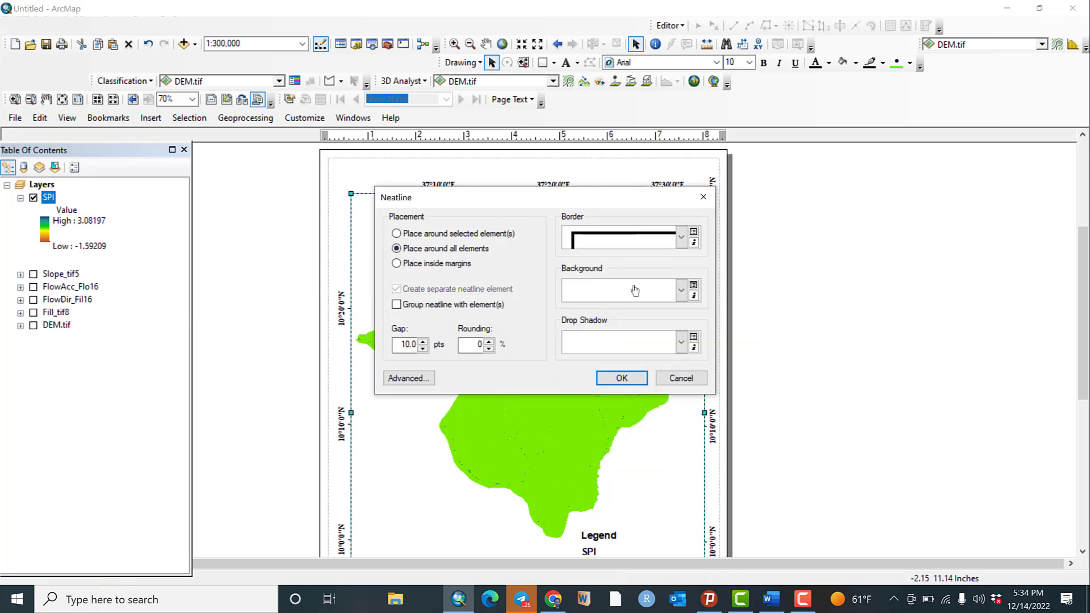
Change the neatline's border color to blue and add the neatline to the layout.
left_click(692, 243)
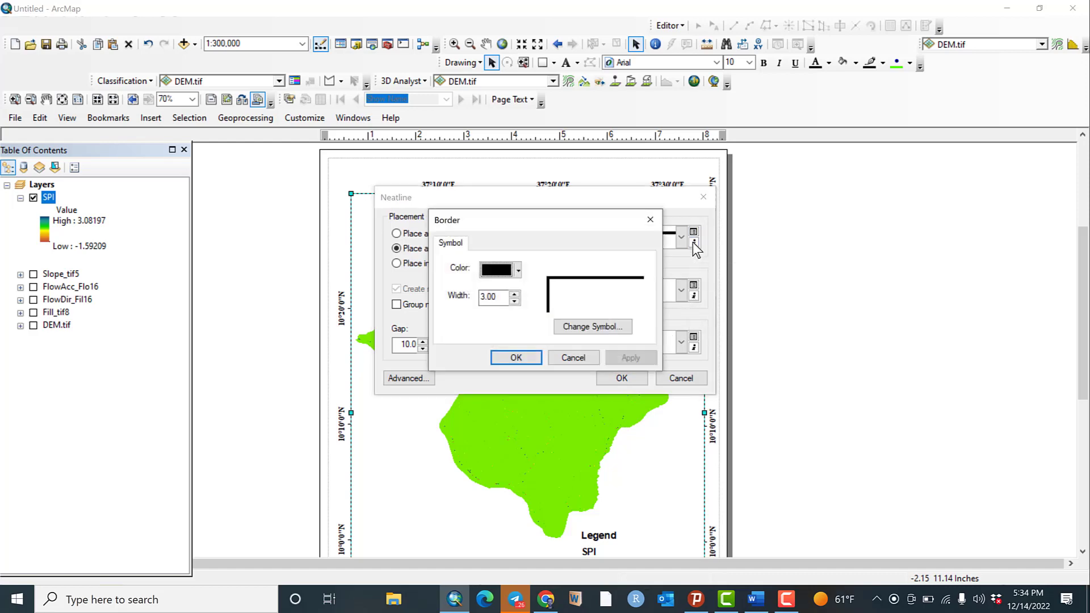
left_click(498, 270)
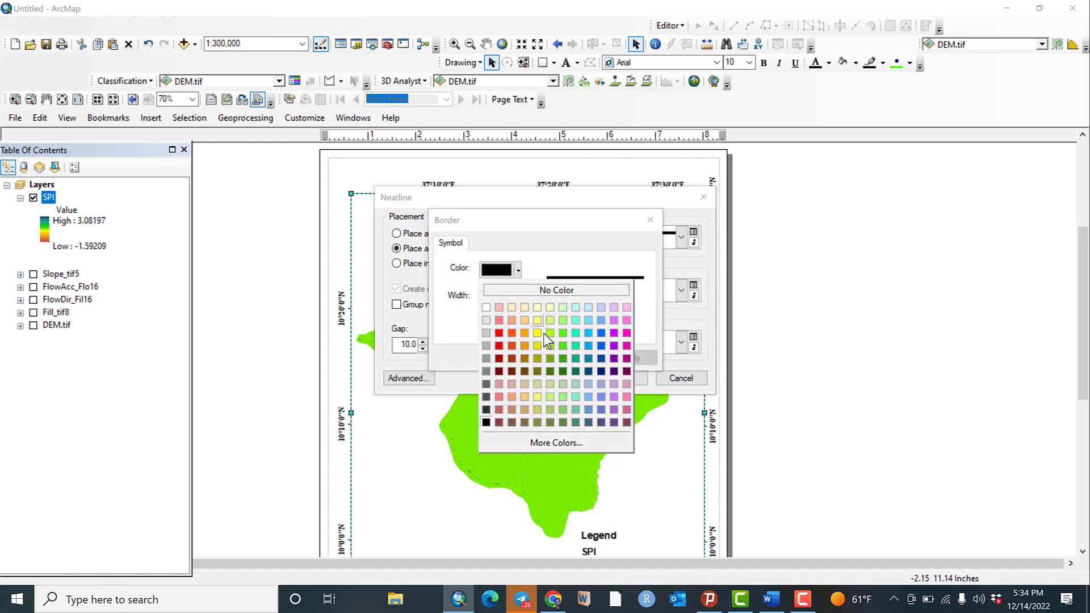
left_click(601, 335)
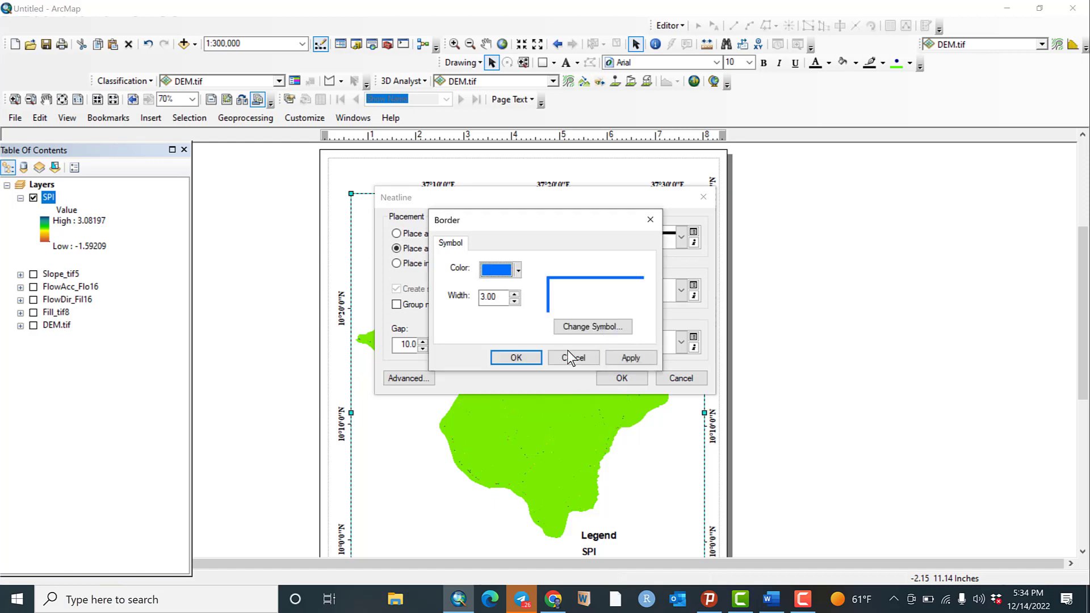
left_click(529, 355)
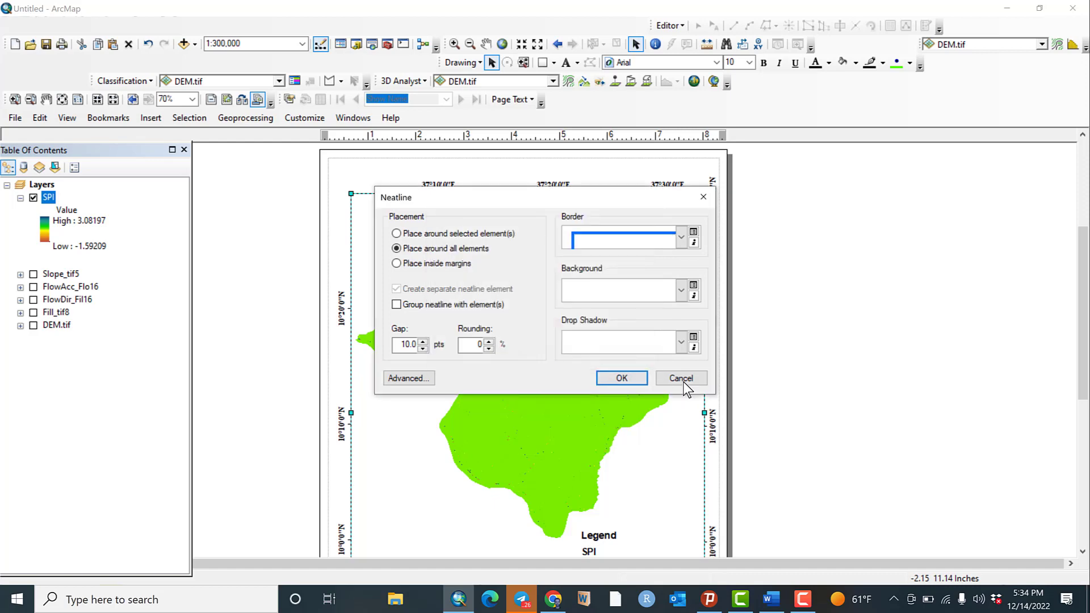
left_click(630, 379)
left_click(839, 370)
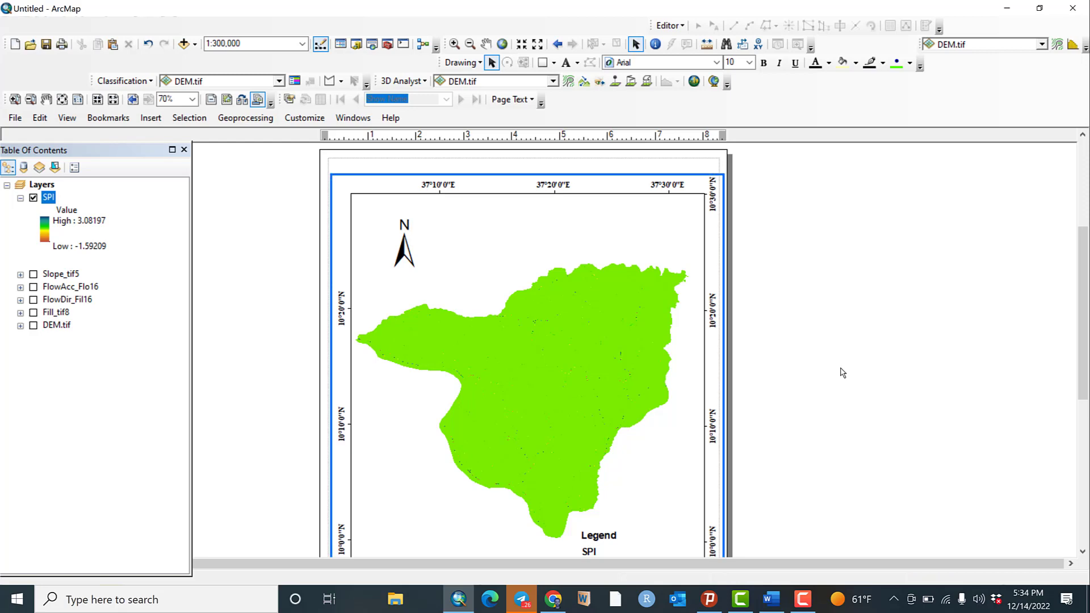
Insert a dynamic text element showing the data frame's Coordinate System on the layout.
left_click_drag(1082, 267, 1083, 351)
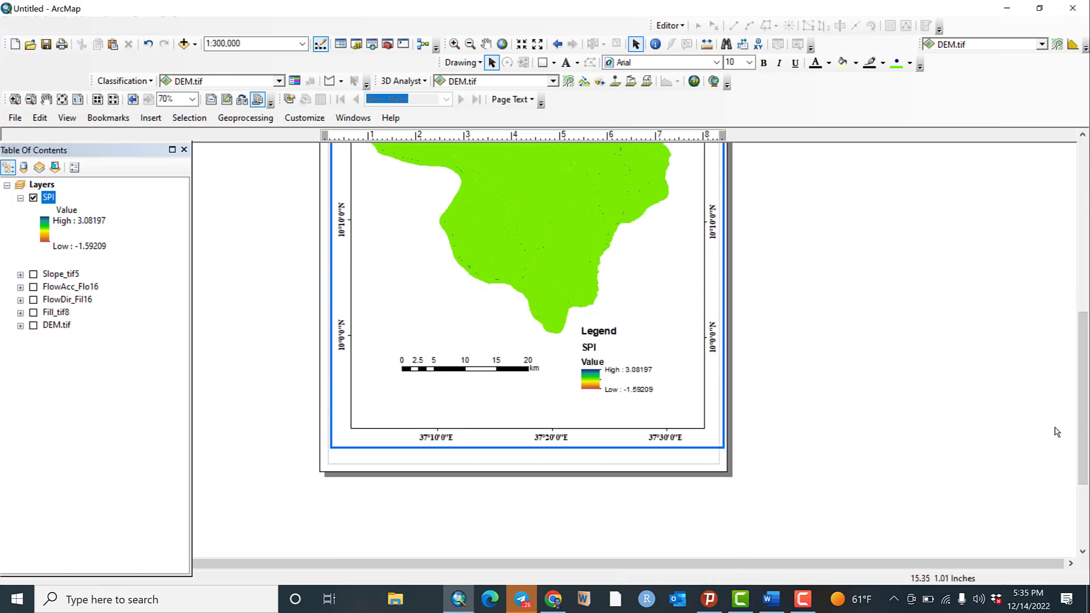
left_click_drag(1084, 425, 1086, 310)
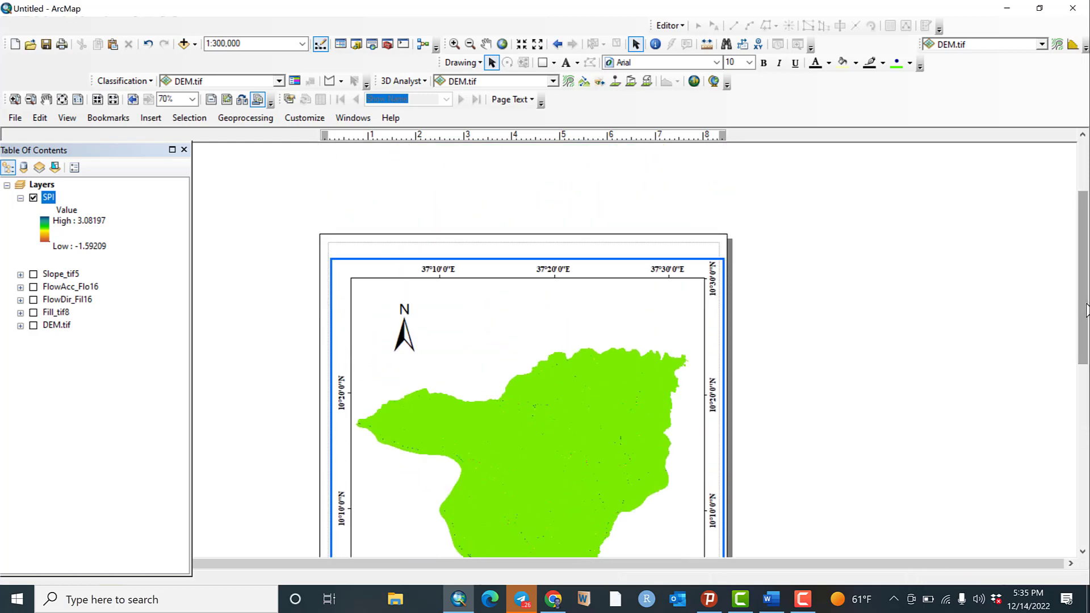
left_click(151, 117)
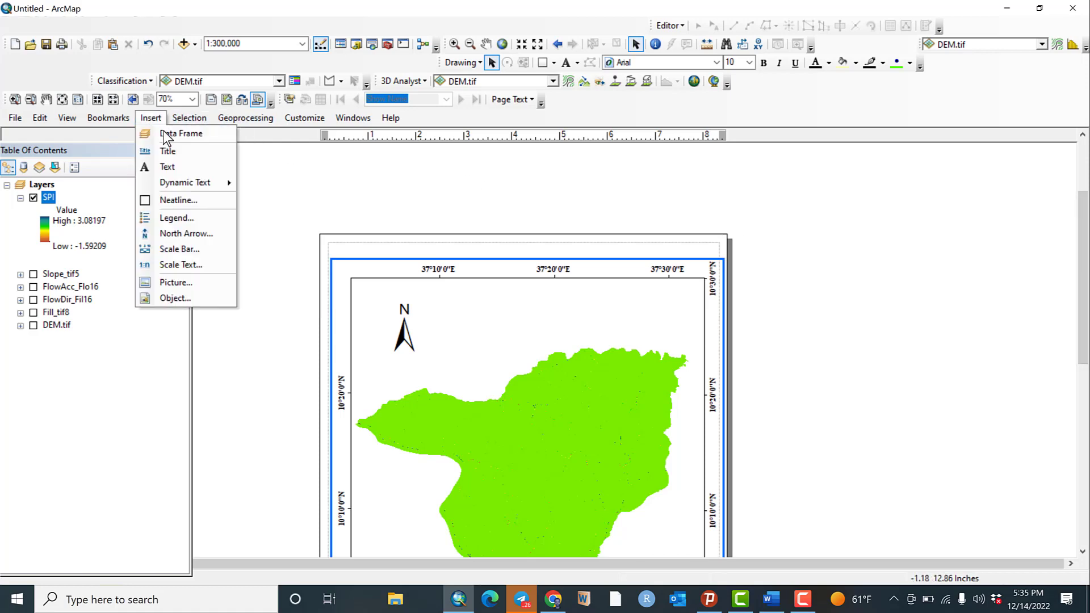
mouse_move(175, 183)
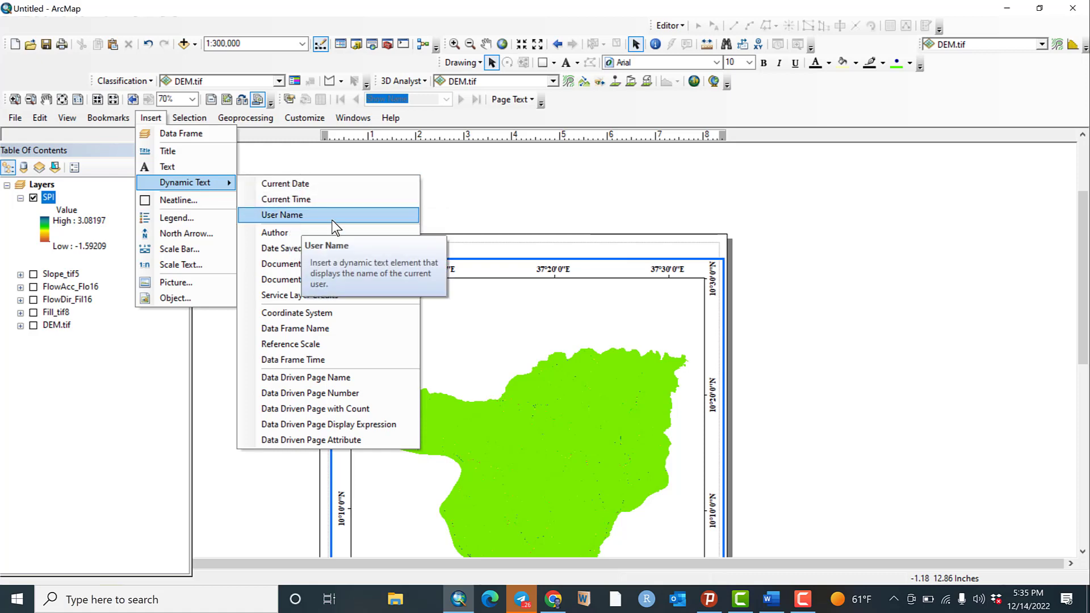
left_click(386, 314)
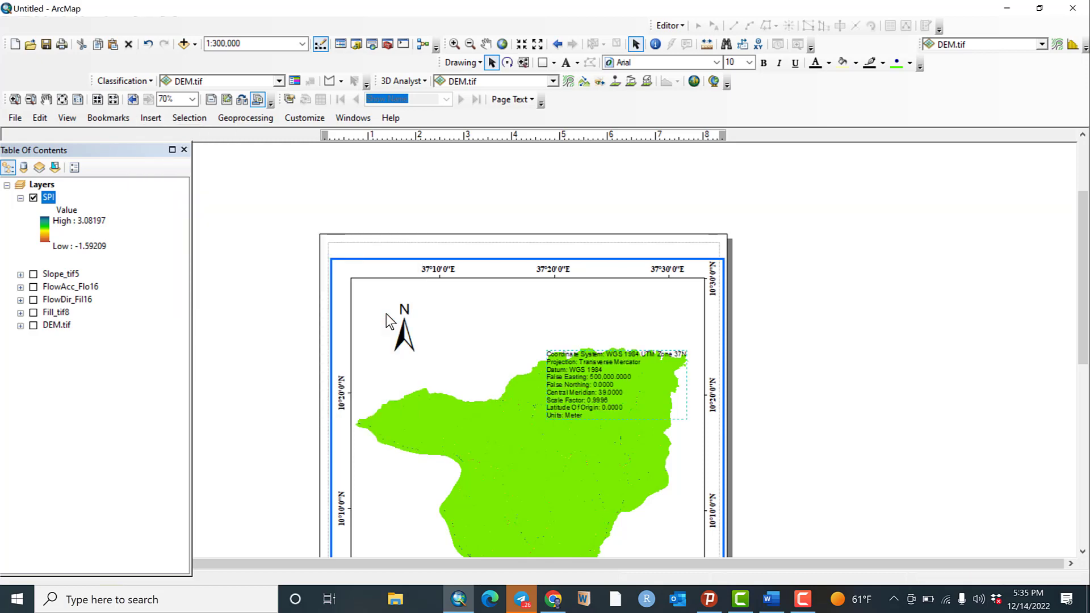
Move the scale bar to the data frame's lower-left corner and the legend up beside the basin's southeastern edge.
left_click_drag(1082, 278, 1083, 366)
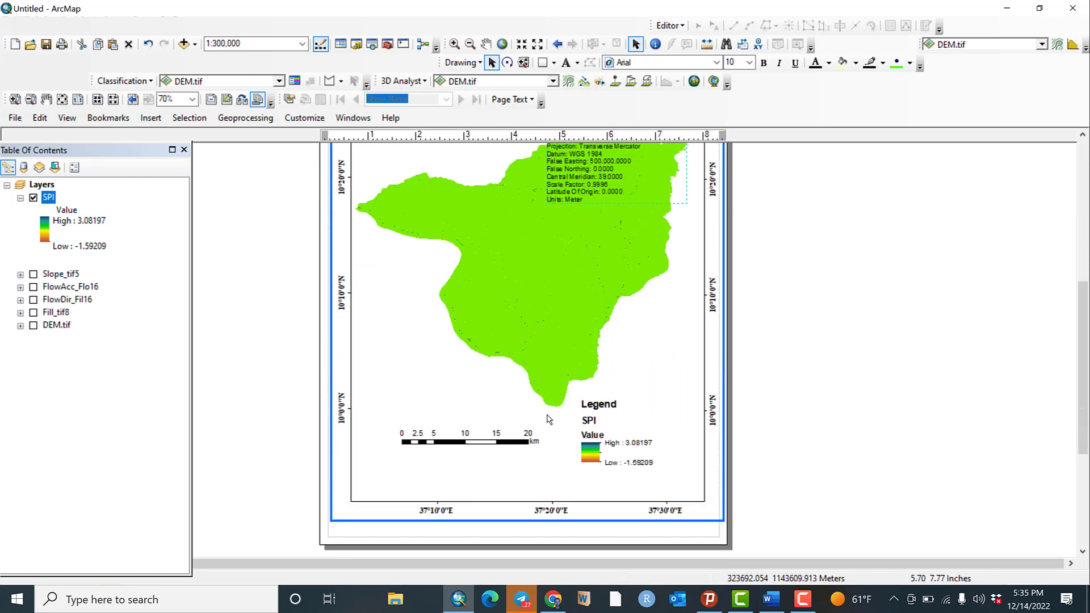
left_click(528, 445)
left_click_drag(514, 443, 466, 490)
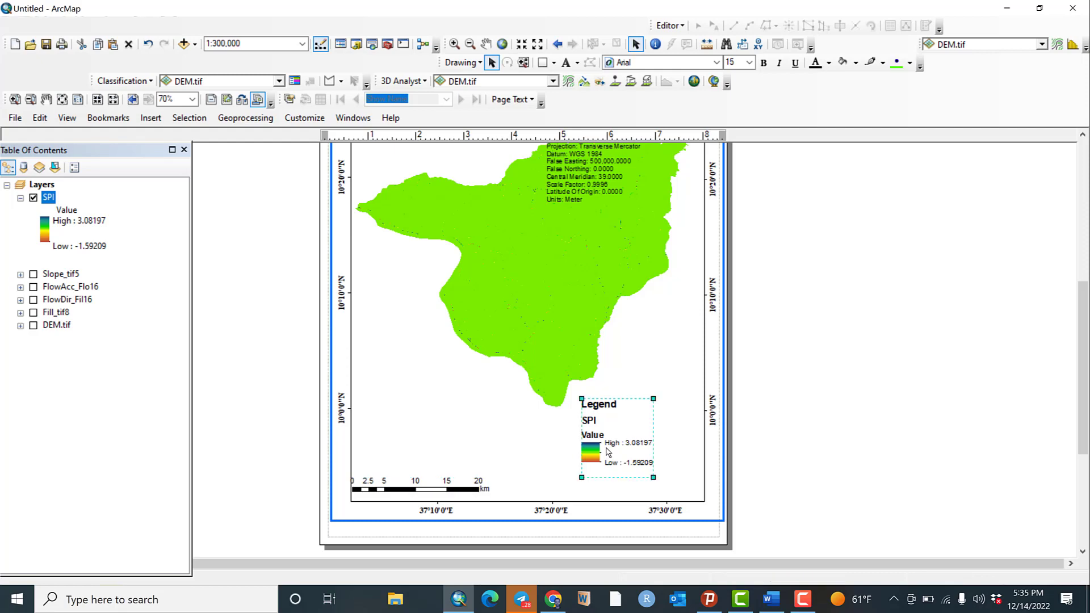
left_click_drag(606, 451, 653, 363)
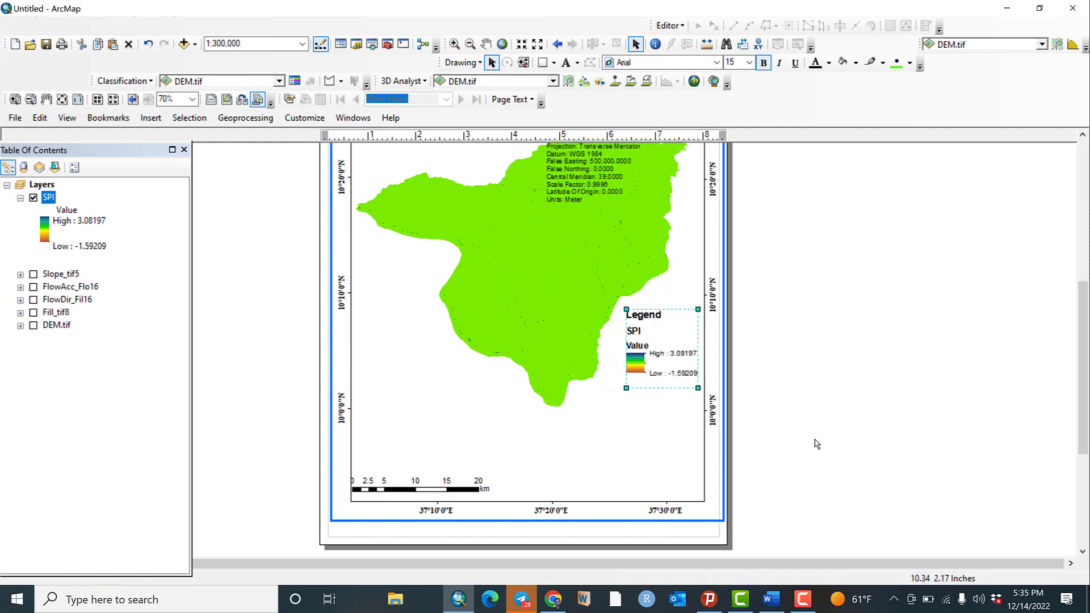
Trim the coordinate system text to its Coordinate System, Projection and Datum lines and place it in the data frame's lower-right corner.
left_click(572, 166)
left_click_drag(571, 165, 591, 445)
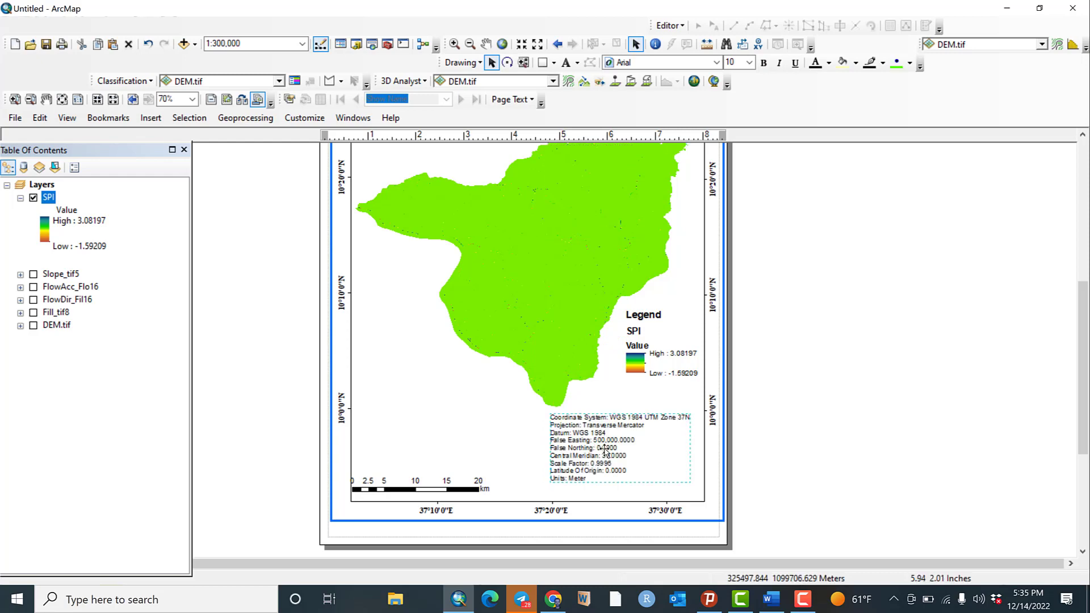
right_click(605, 450)
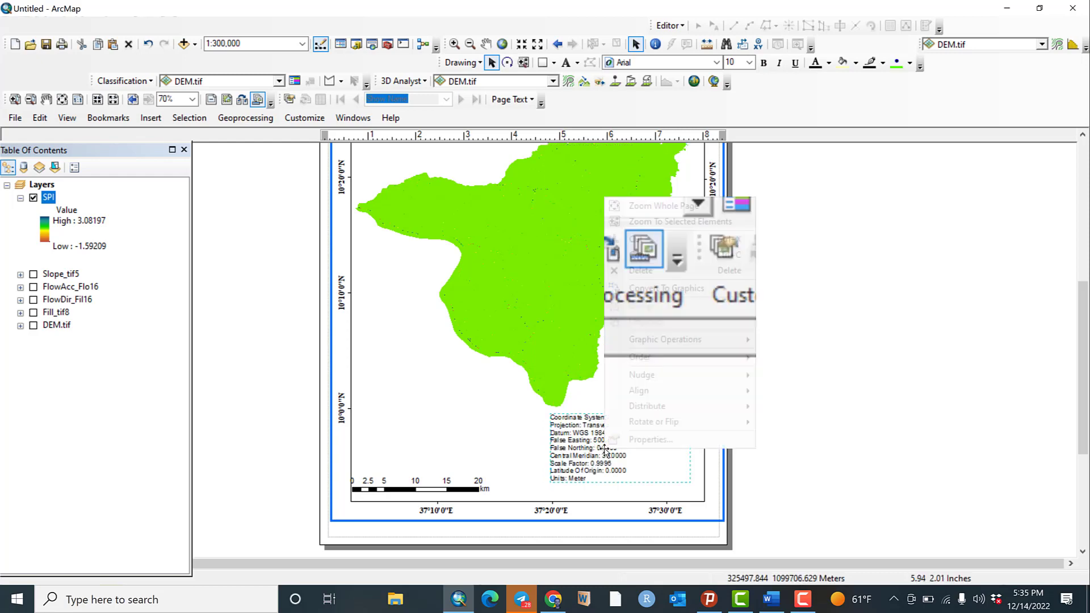
left_click(618, 441)
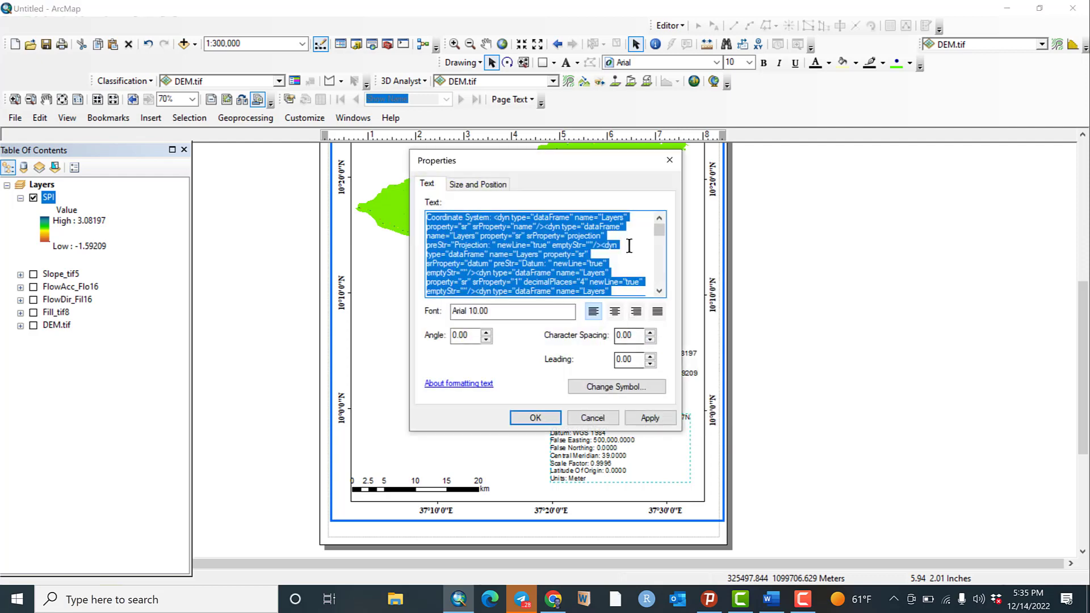
scroll(627, 250, "down", 10)
key("Return")
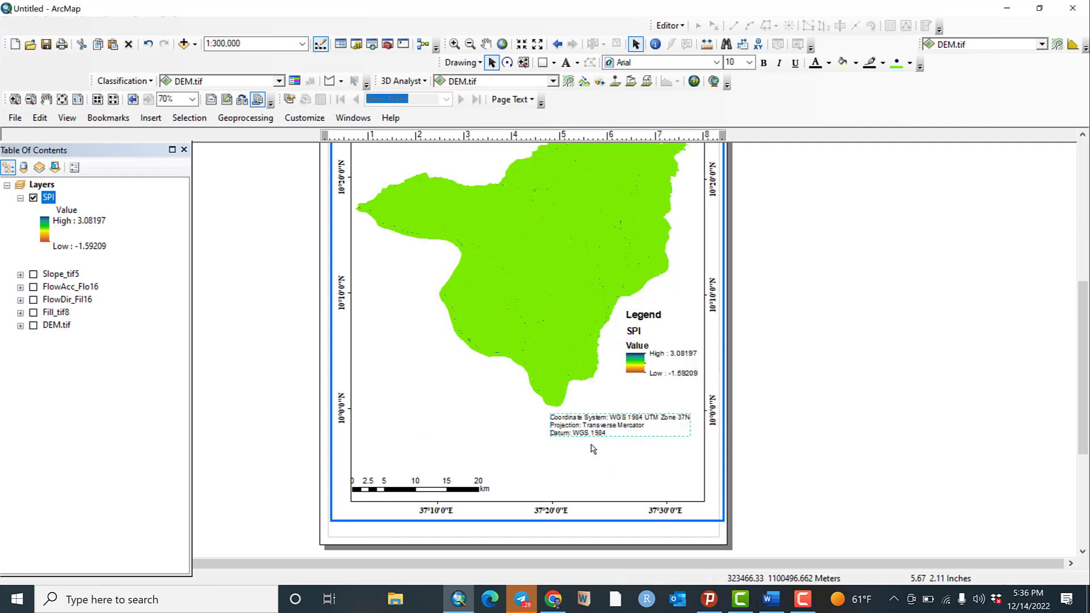
left_click_drag(627, 423, 623, 475)
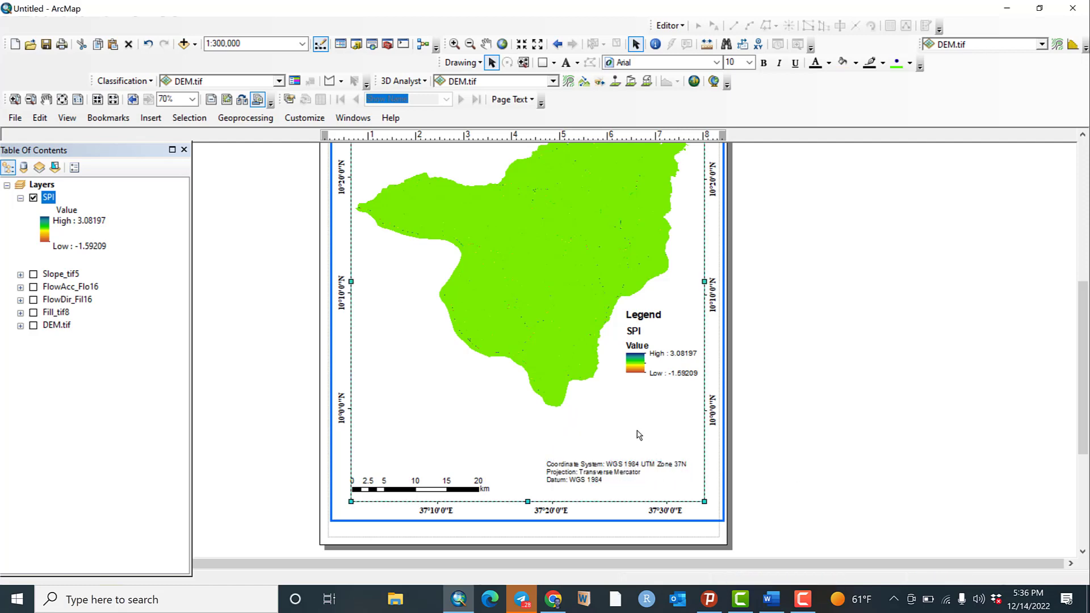
left_click(715, 494)
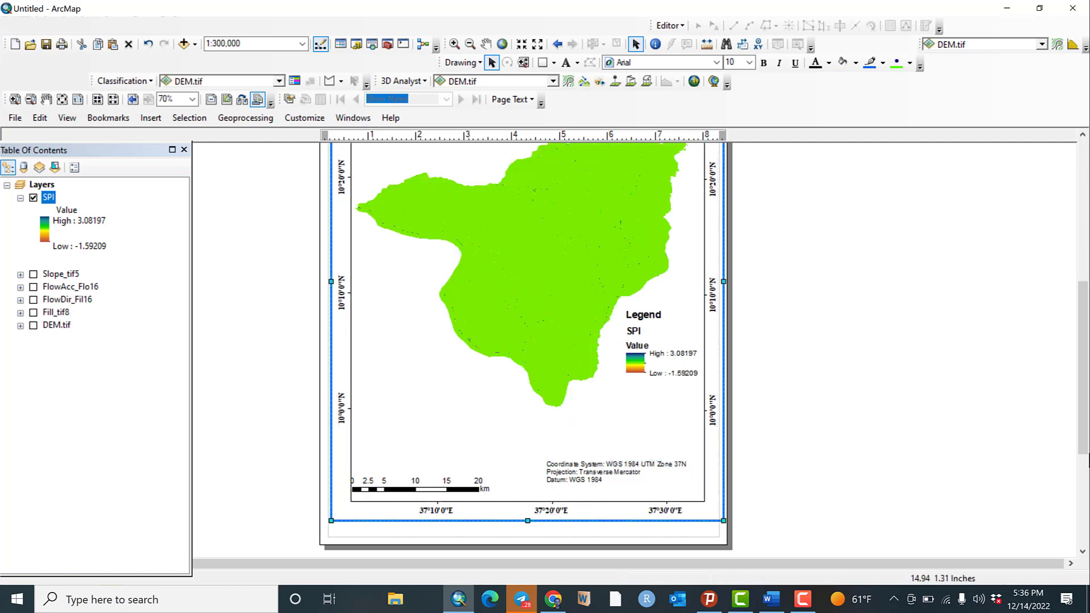
Insert the map title "Stream power index (SPI) map of the study area".
left_click_drag(1083, 448, 1084, 385)
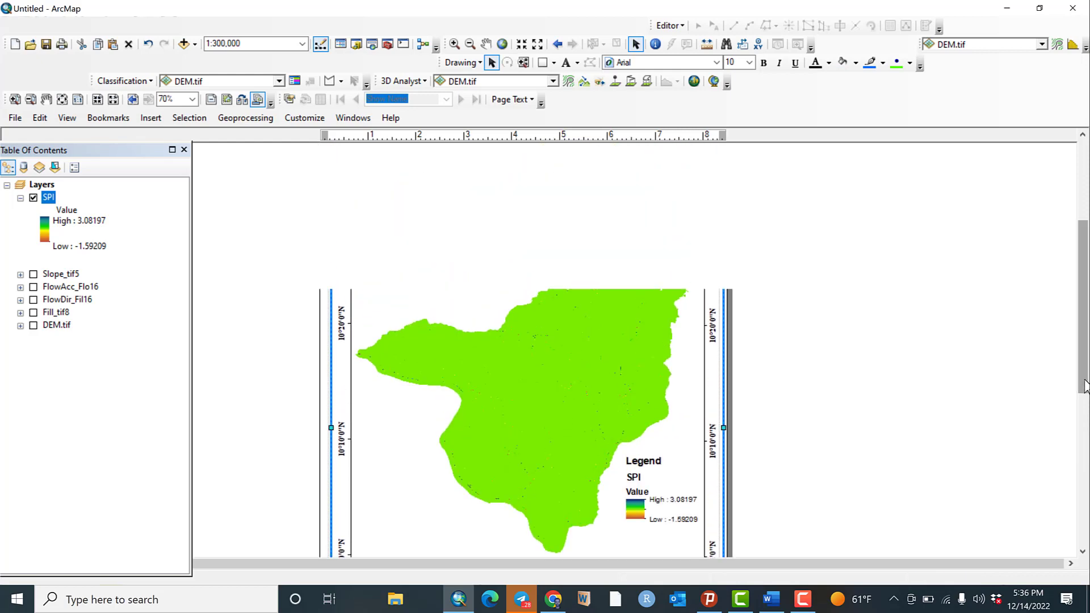
mouse_move(1087, 339)
left_mouse_down()
mouse_move(1085, 395)
mouse_move(1085, 339)
left_mouse_up()
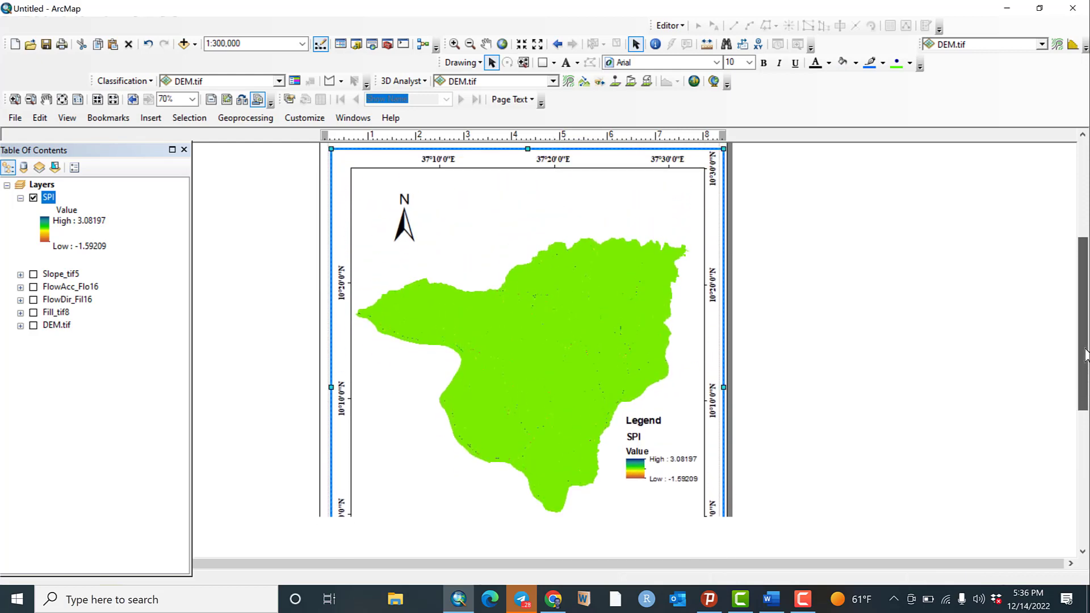
left_click(156, 117)
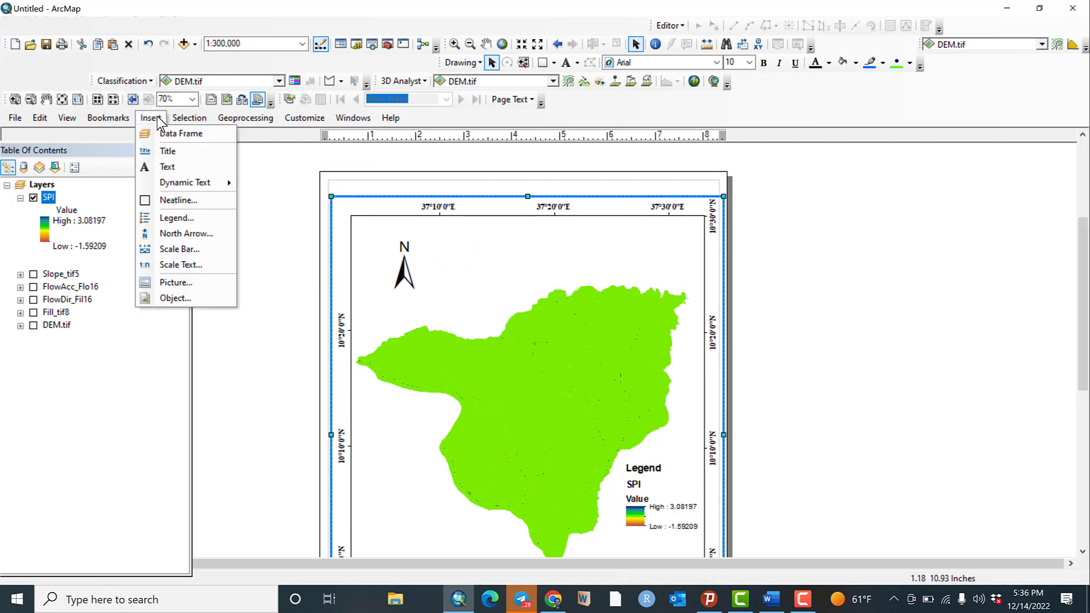
left_click(177, 149)
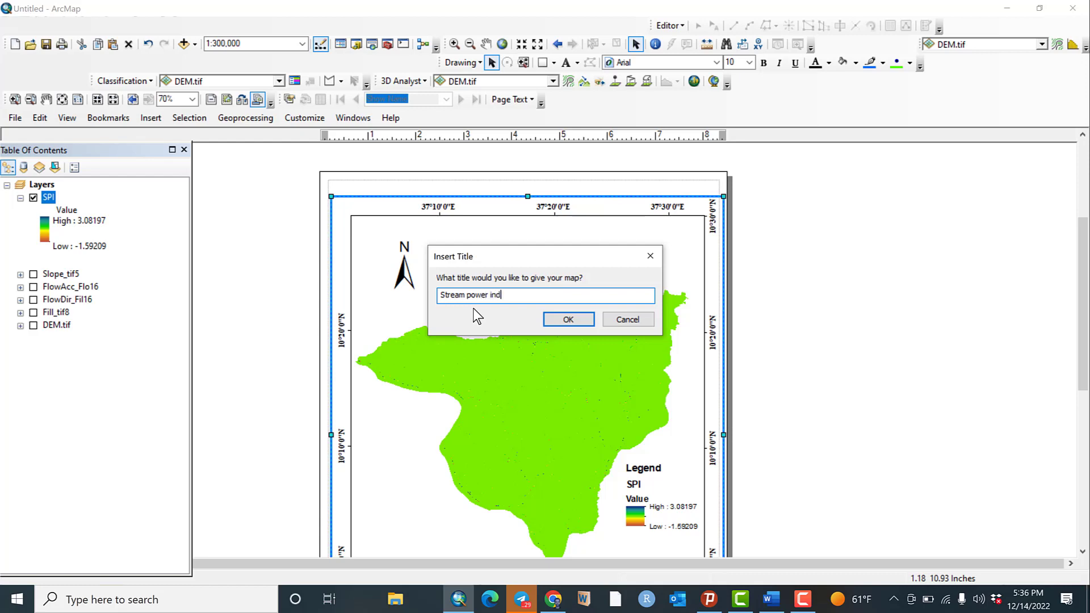
type("ex (SPI) map of the sytudy area")
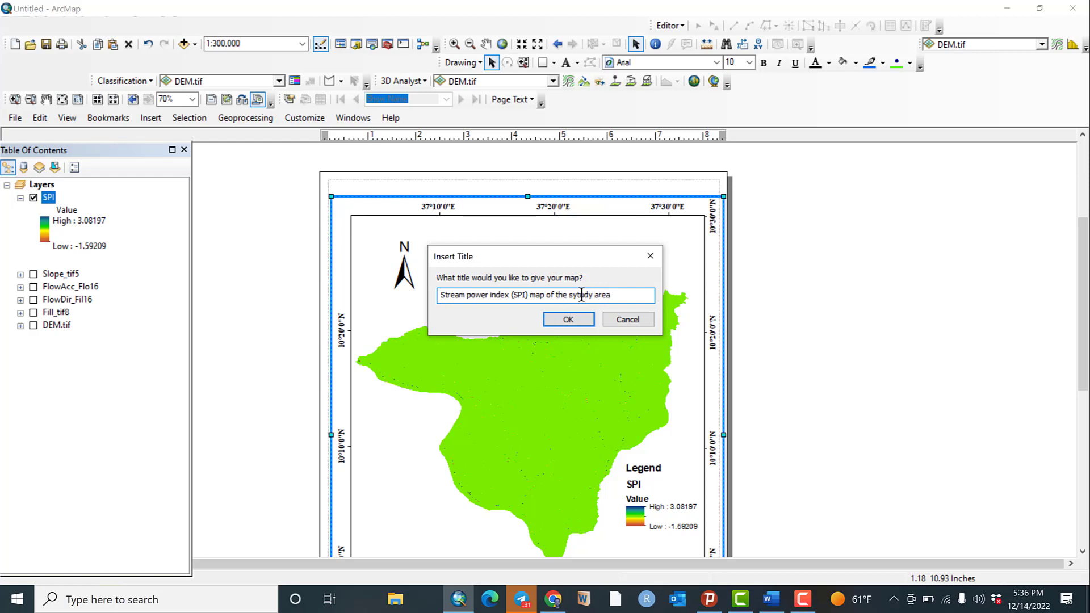
key("BackSpace")
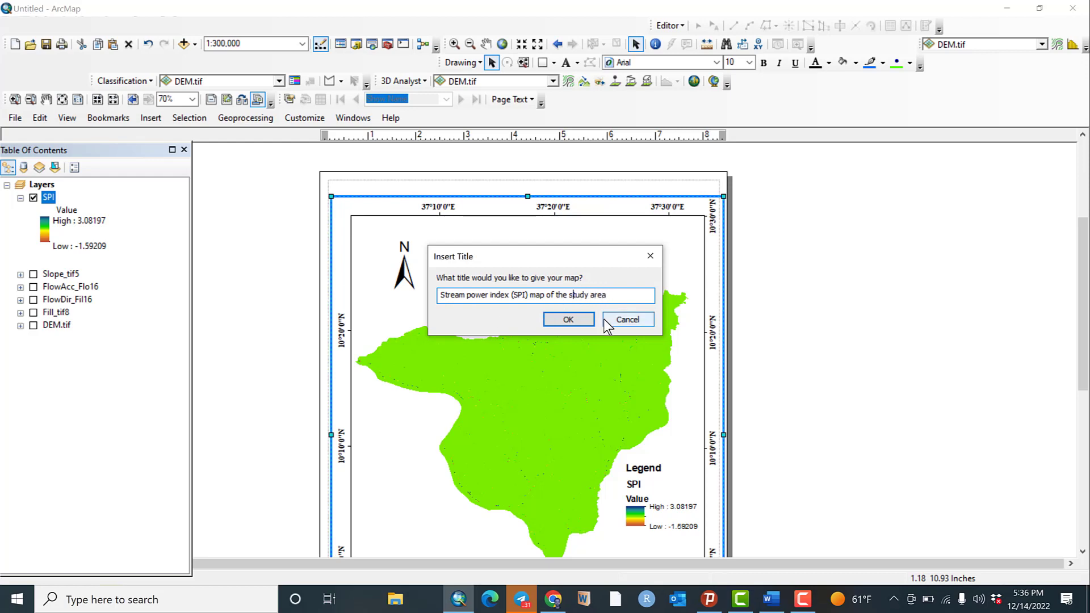
left_click(585, 321)
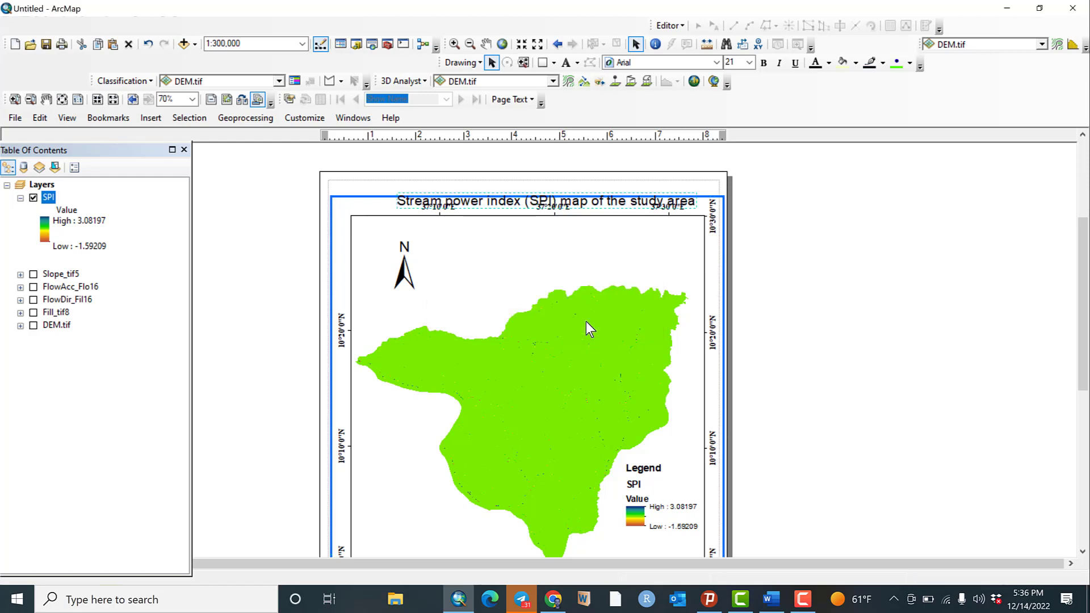
Move the title just inside the data frame's upper edge and shift the north arrow down and left, clear of it.
left_click_drag(588, 248, 585, 280)
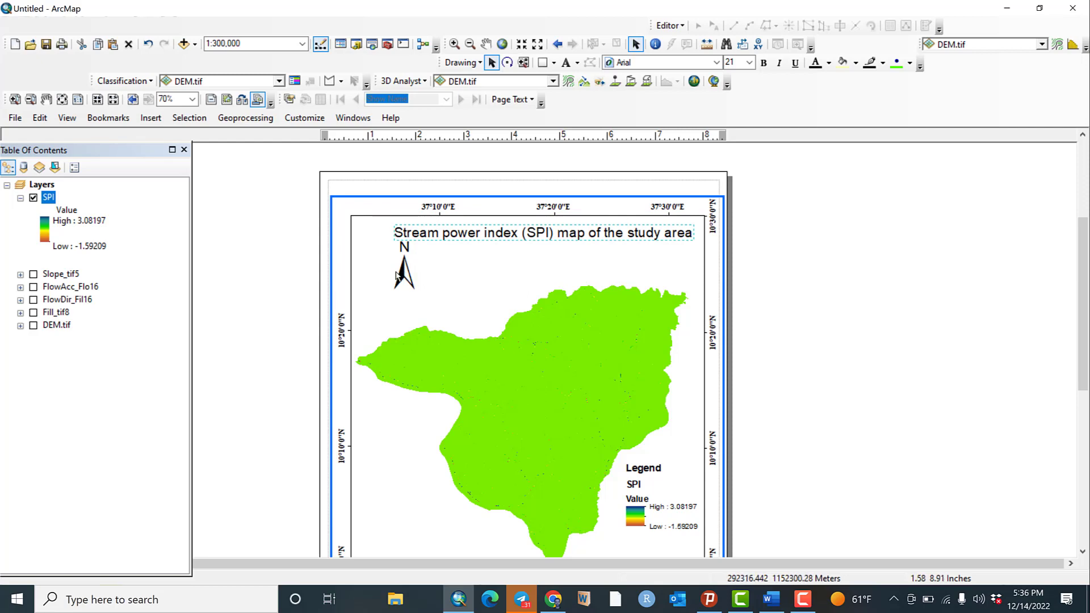
left_click_drag(403, 272, 377, 300)
left_click(462, 287)
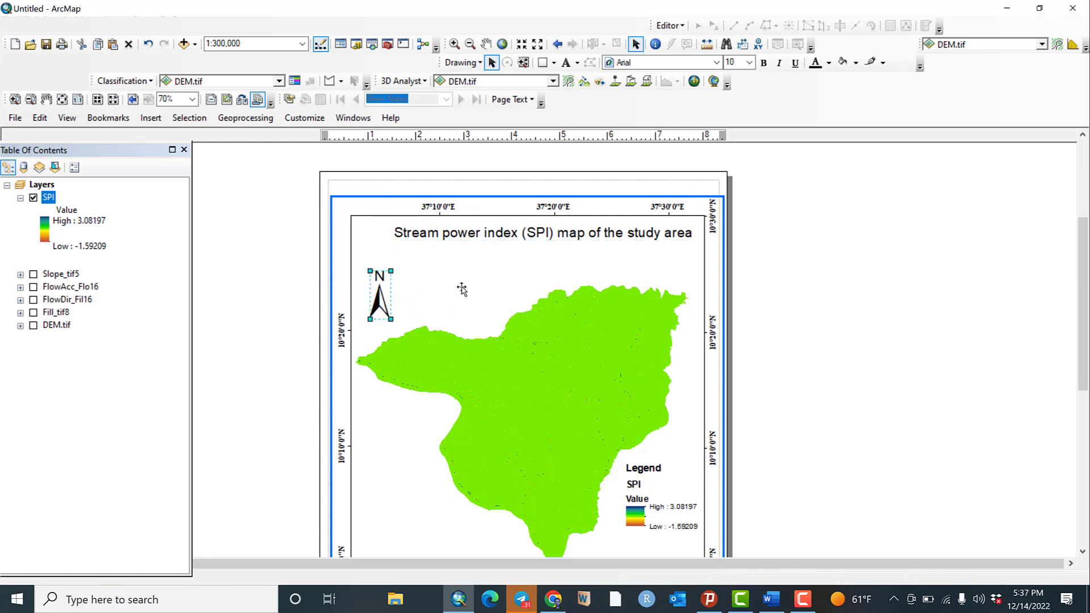
left_click(890, 304)
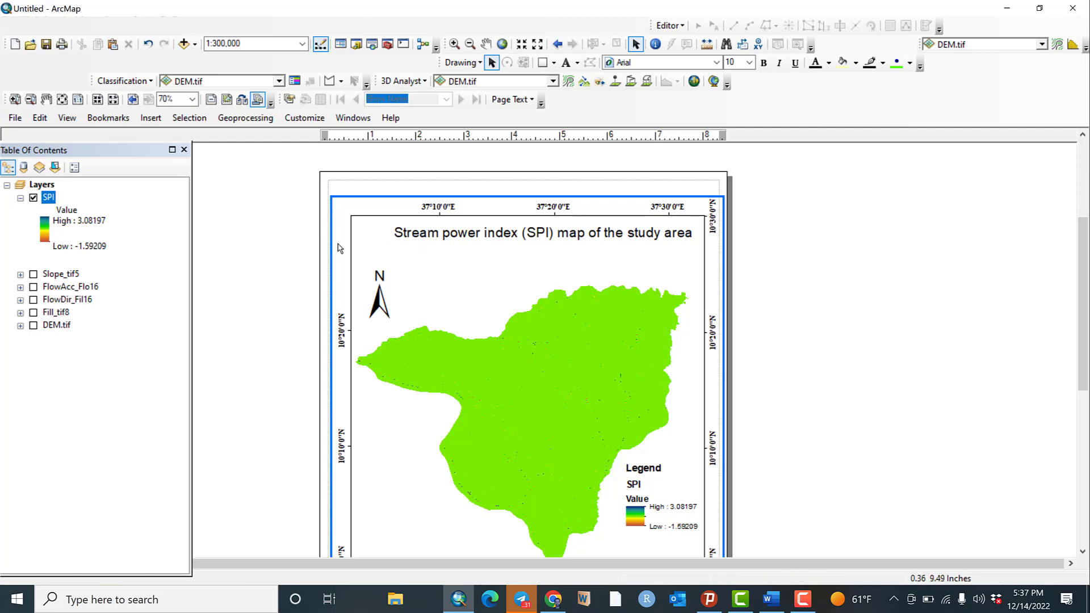
Export the map layout to the Desktop as a 600 dpi JPEG named SPI.
left_click(14, 118)
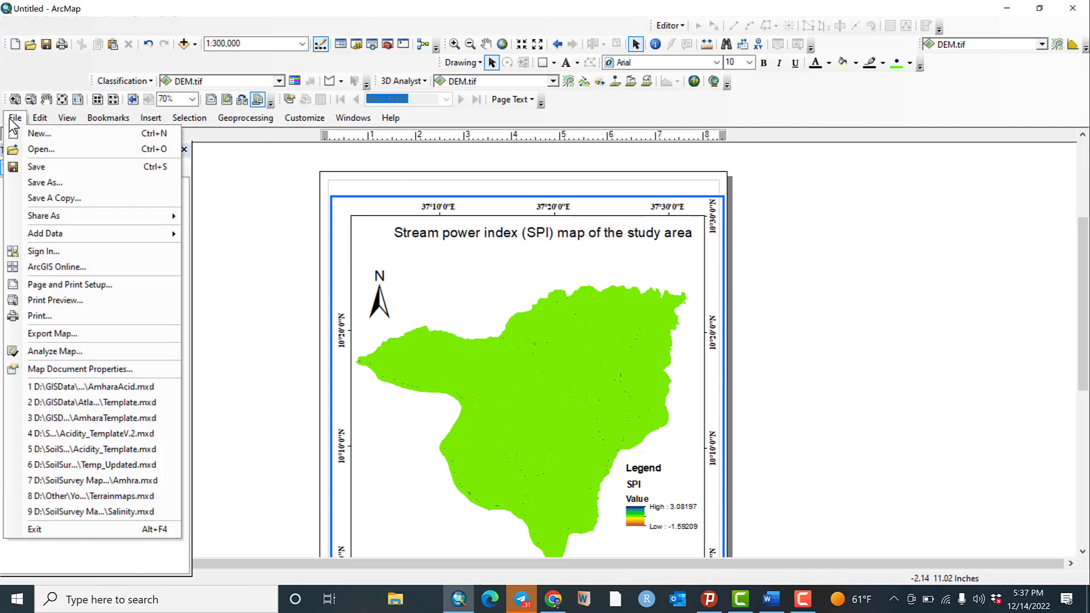
left_click(86, 334)
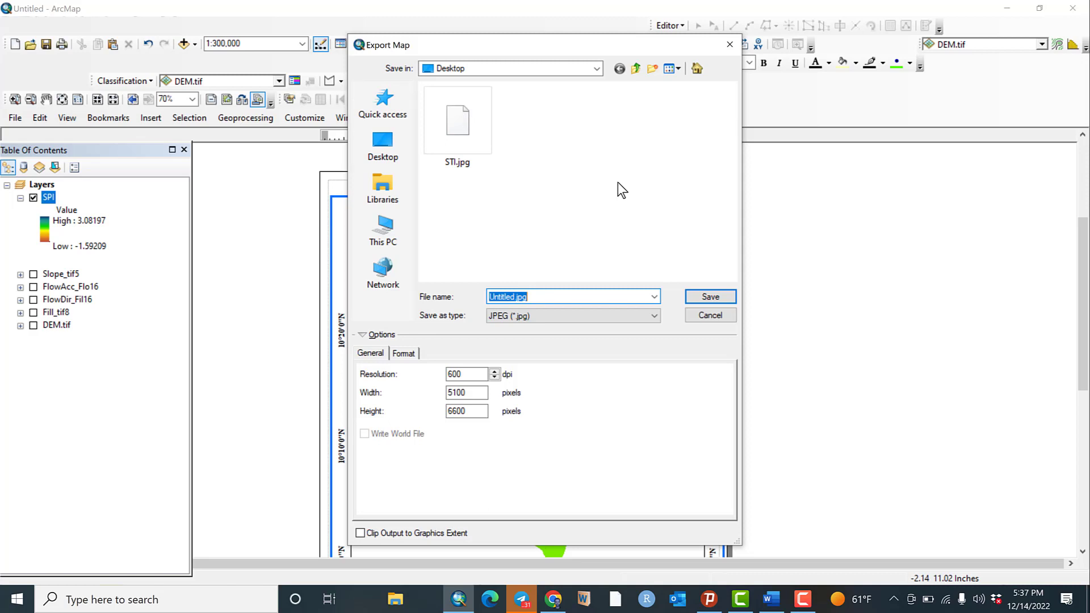
type("SPI")
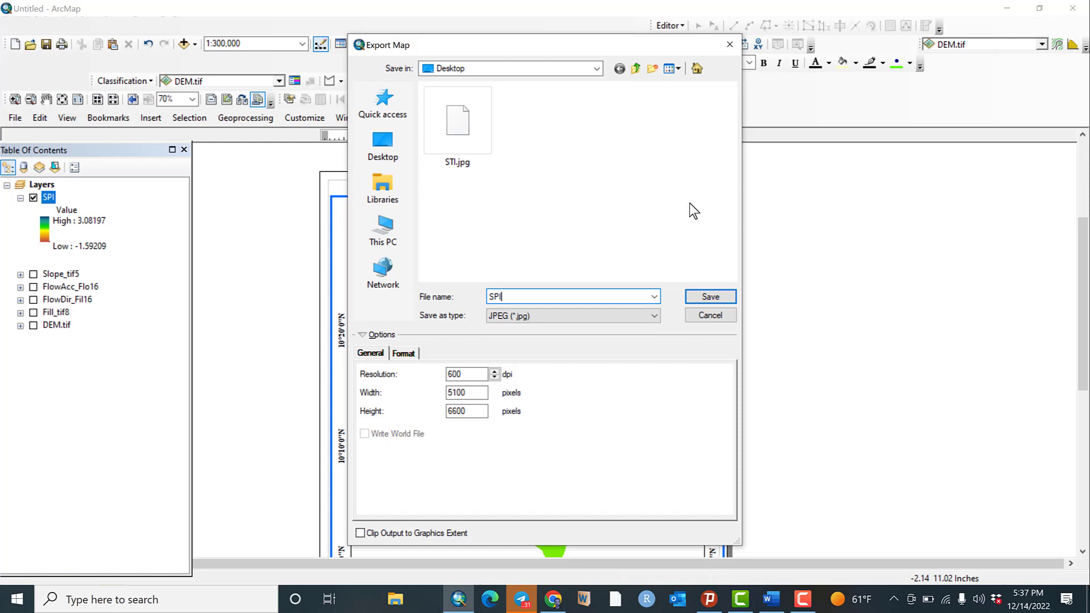
left_click(573, 315)
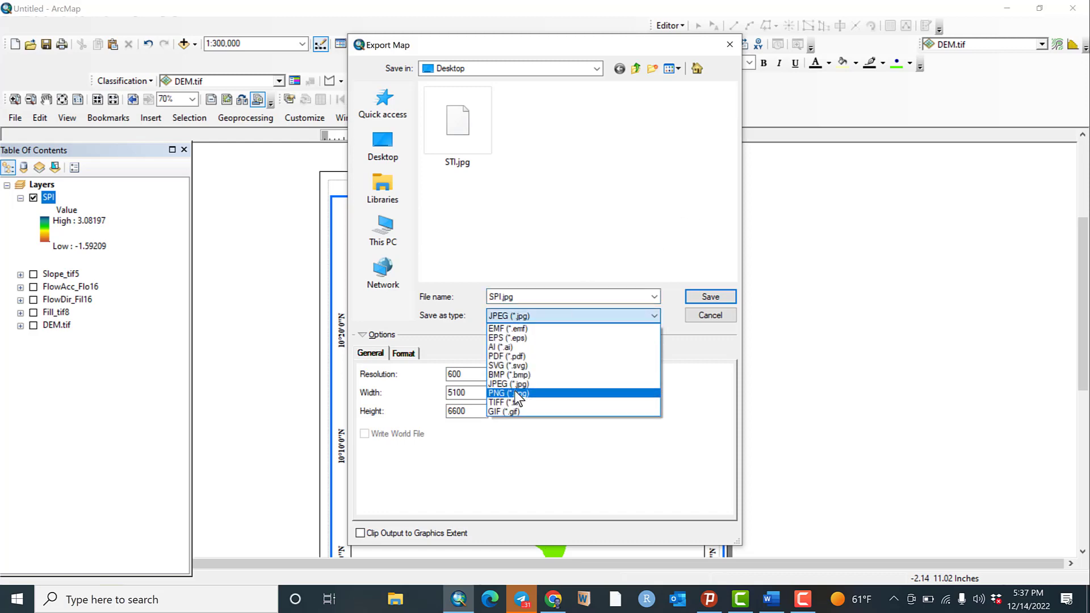
left_click(624, 256)
left_click(625, 256)
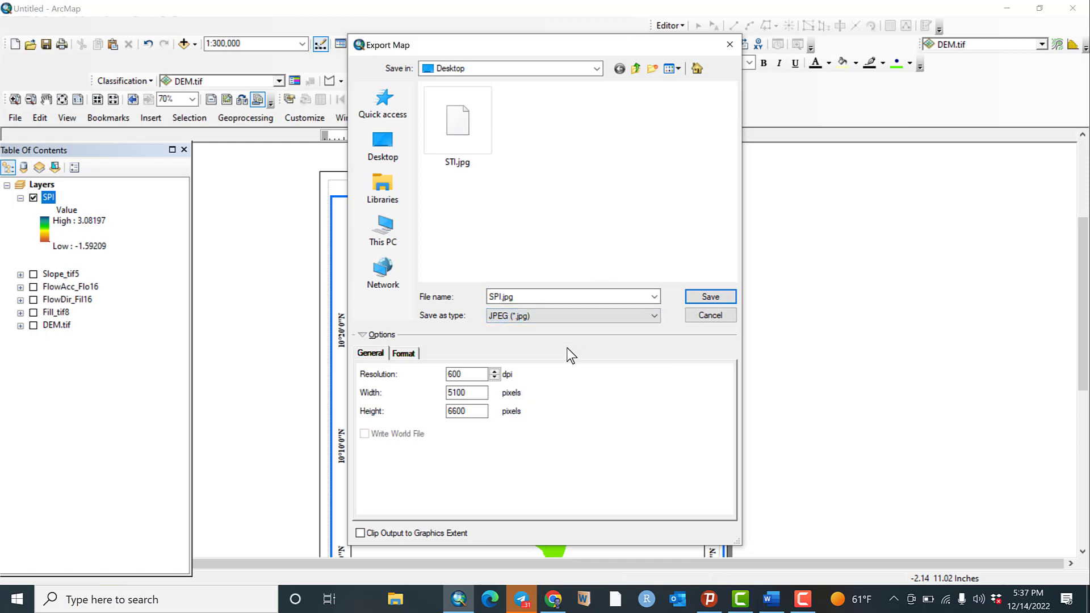
left_click(703, 297)
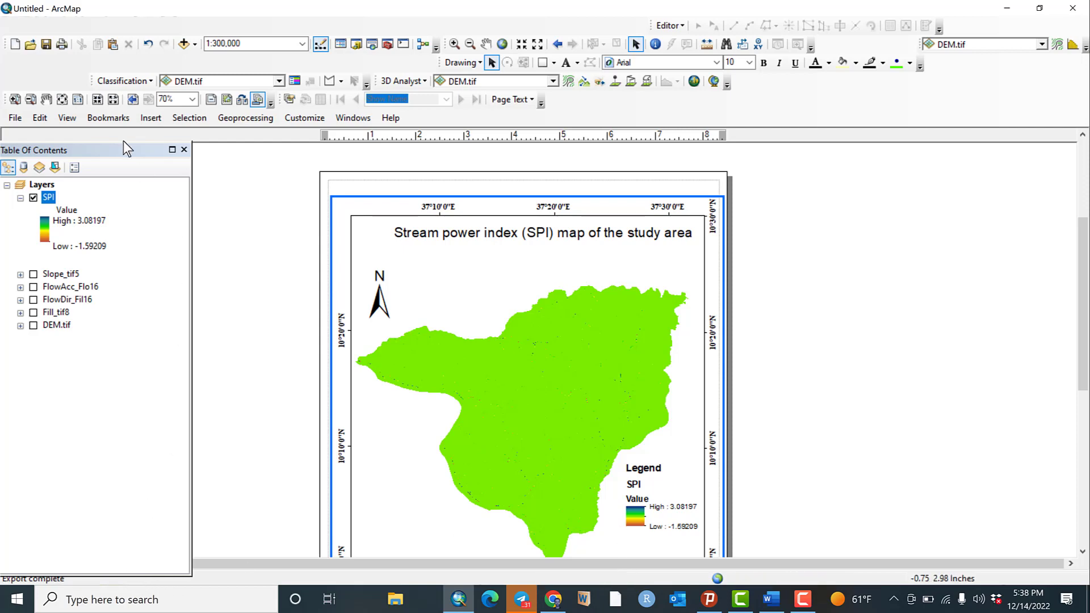
left_click_drag(123, 140, 127, 132)
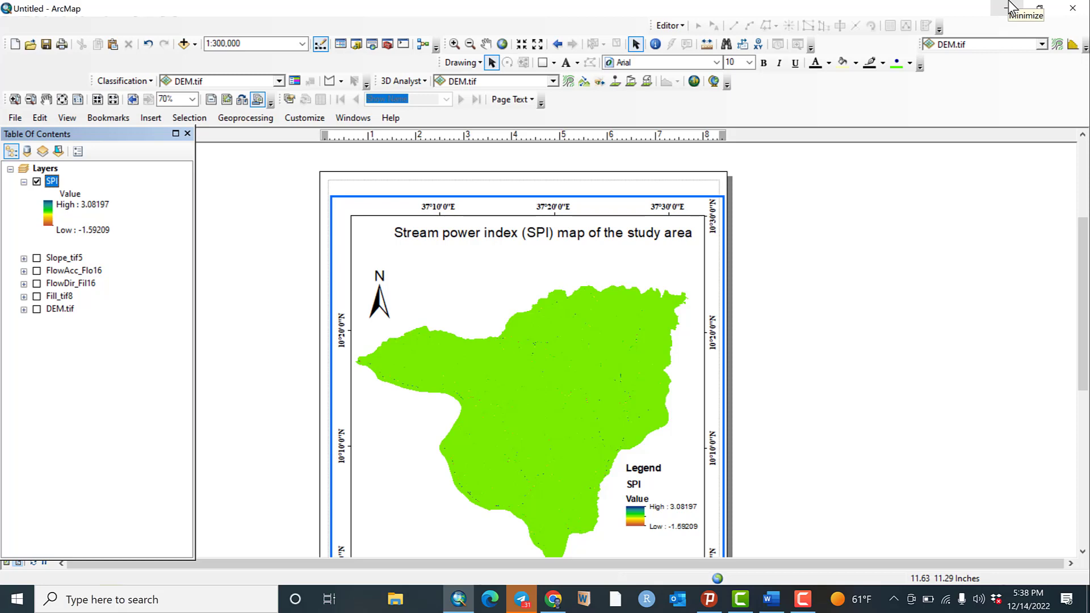
Open the exported SPI.jpg from the desktop, examine the finished map up close, close the image and return to ArcMap.
left_click(1010, 7)
left_click(1019, 6)
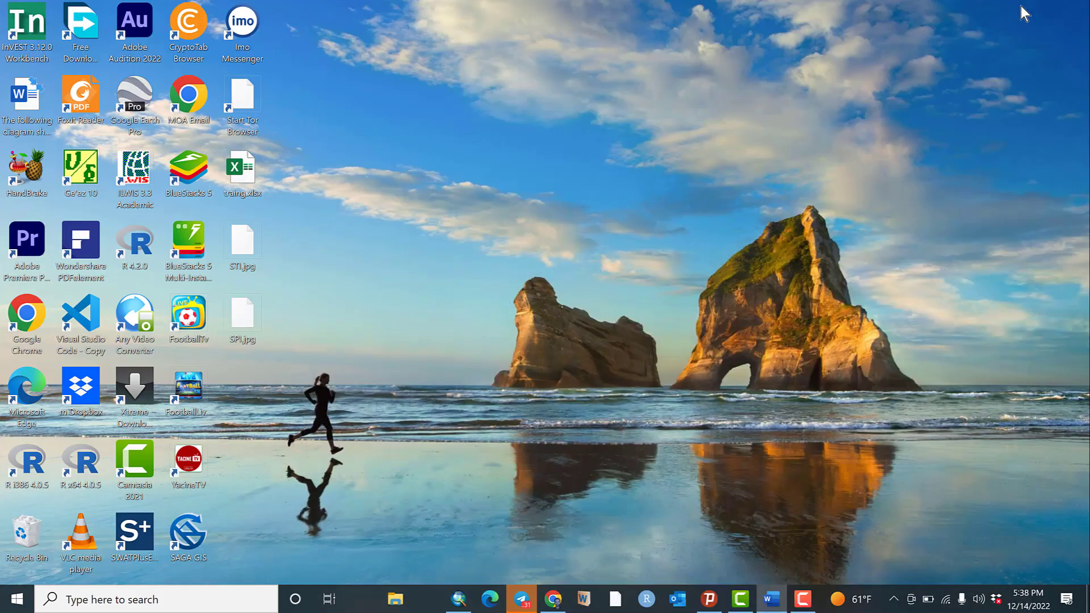
double_click(240, 322)
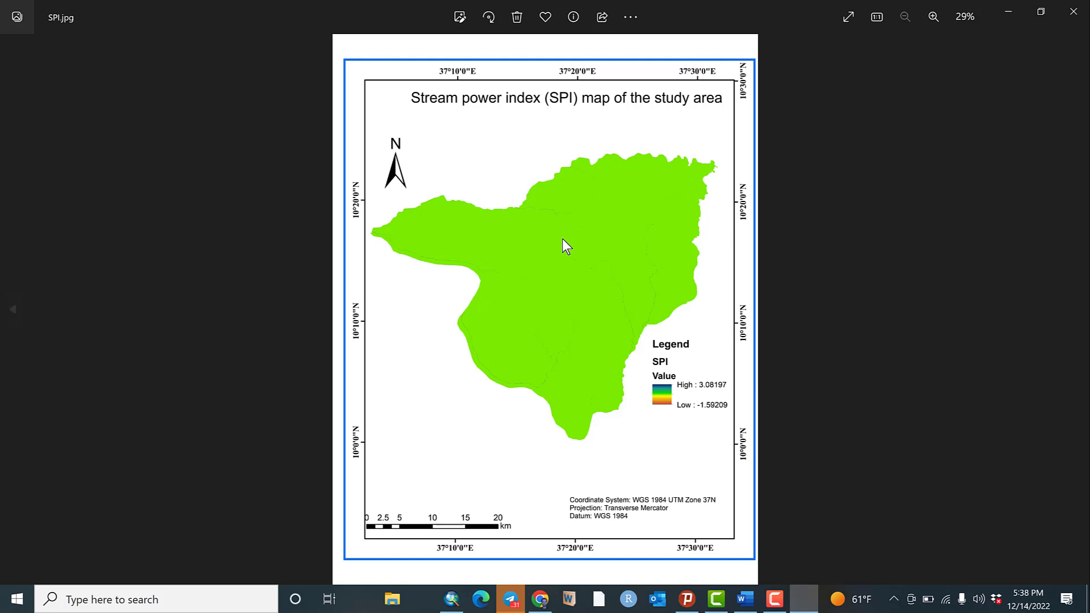
scroll(562, 239, "up", 1)
scroll(562, 239, "up", 1)
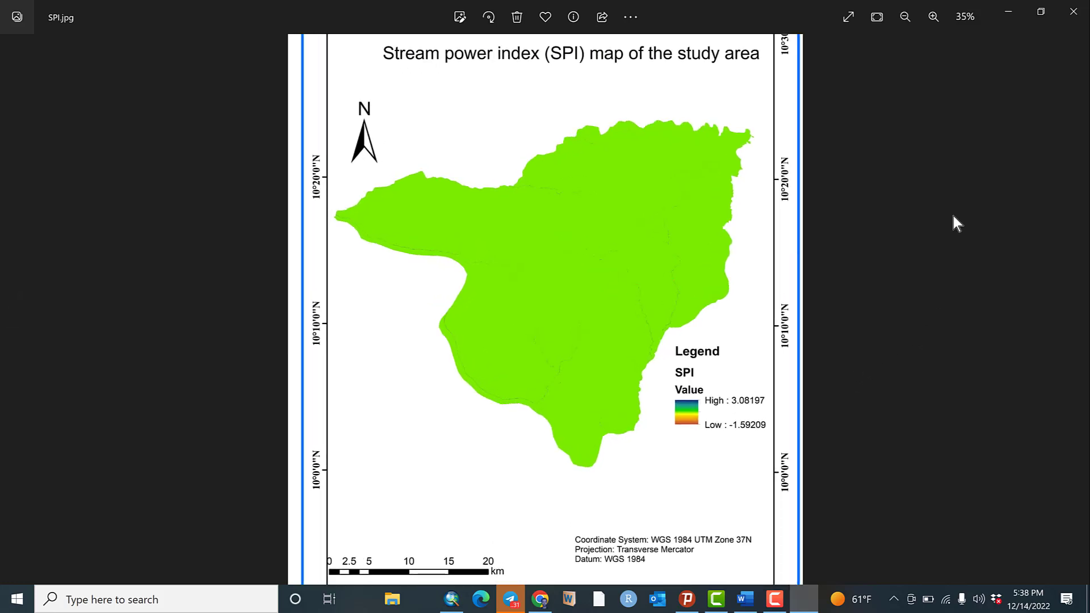
left_click(1074, 13)
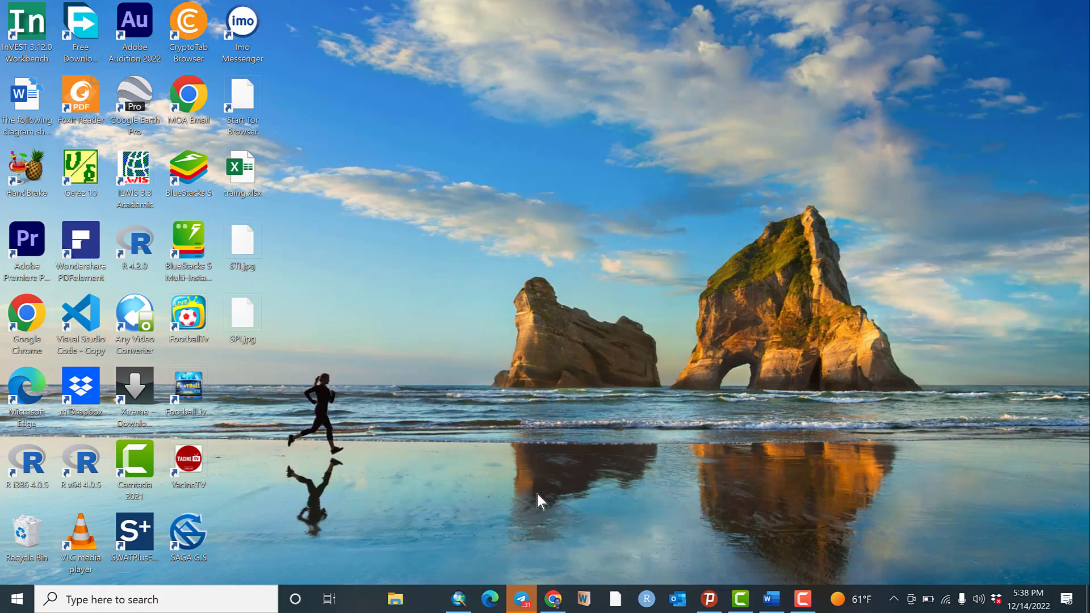
left_click(458, 601)
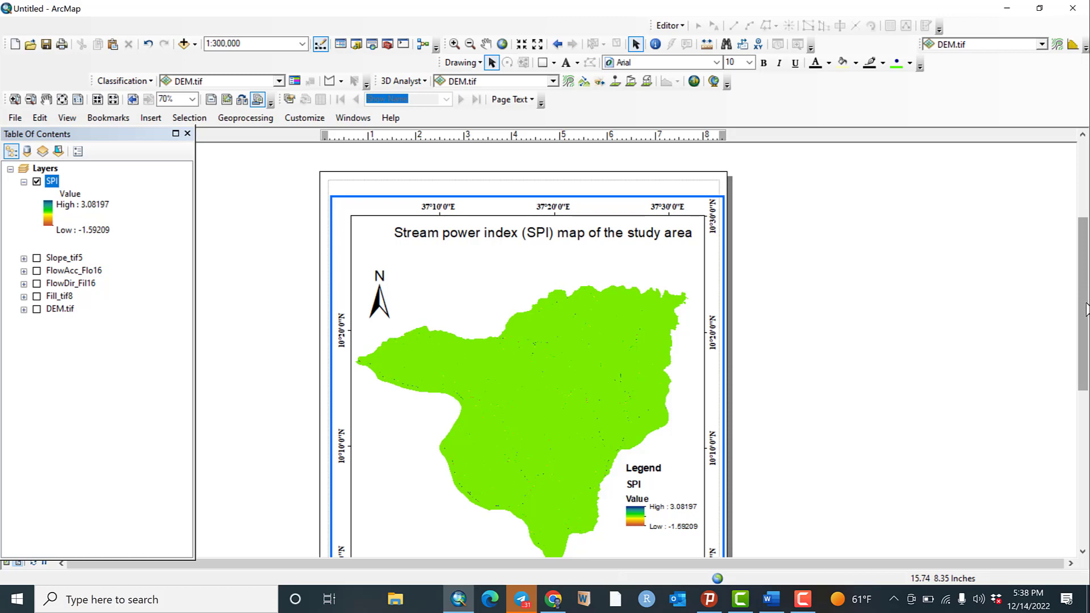
scroll(1085, 310, "down", 1)
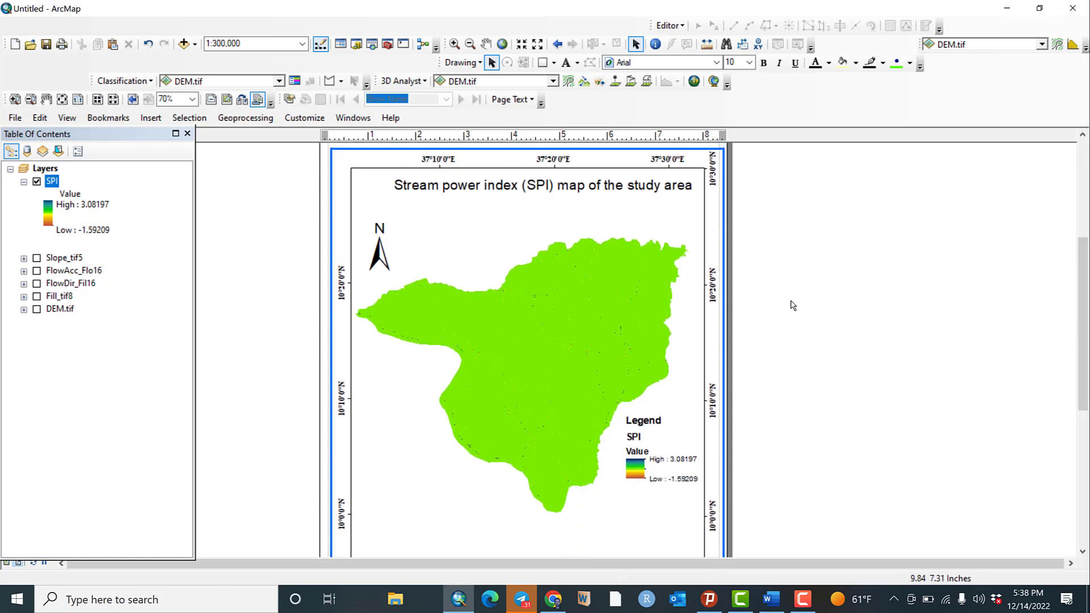